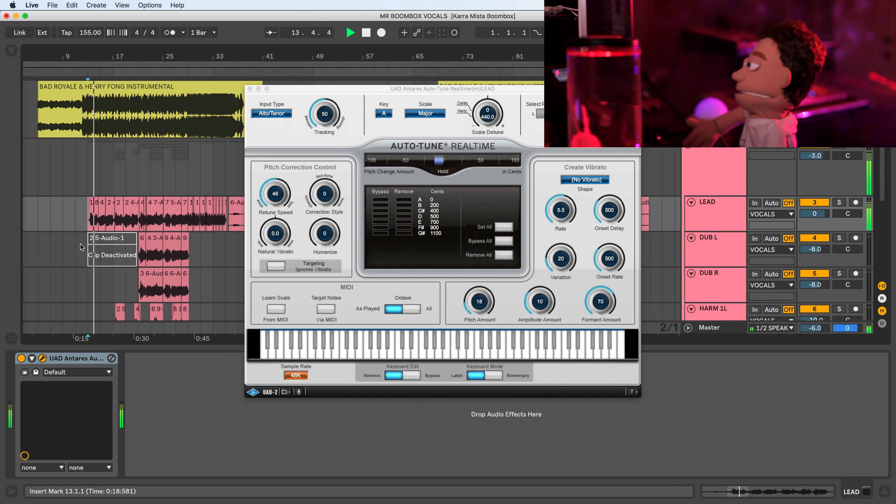
Step: Stop playback and review the Auto-Tune Realtime settings on the HARM 2L track
{"action": "key", "text": "space"}
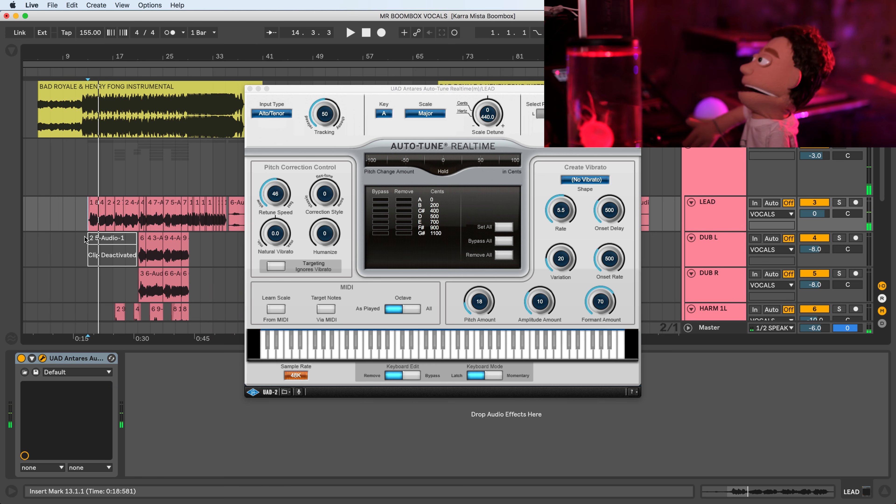
{"action": "left_click", "coordinate": [79, 240]}
{"action": "left_click", "coordinate": [75, 288]}
{"action": "scroll", "coordinate": [77, 236], "scroll_direction": "down", "scroll_amount": 3}
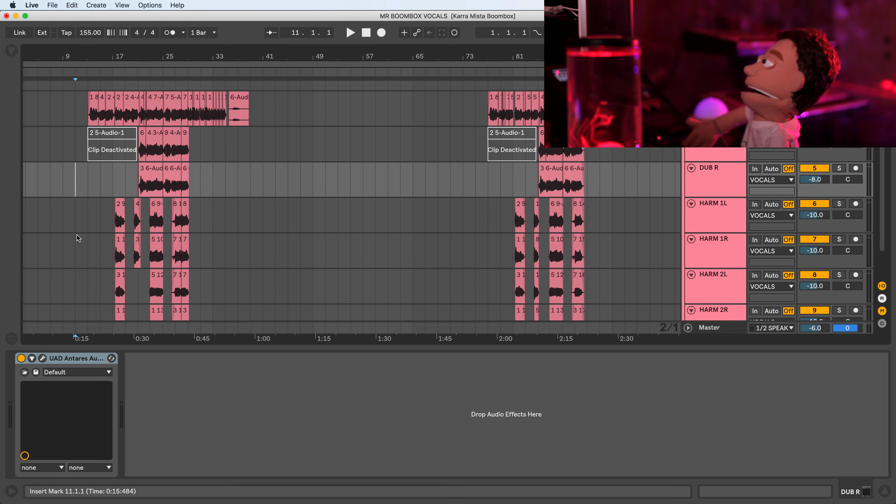
{"action": "left_click", "coordinate": [71, 239]}
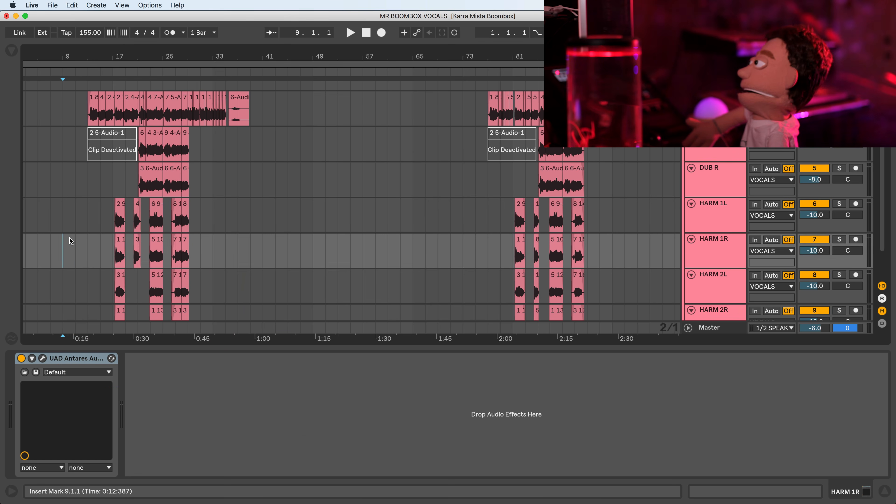
{"action": "left_click", "coordinate": [79, 285]}
{"action": "left_click", "coordinate": [42, 359]}
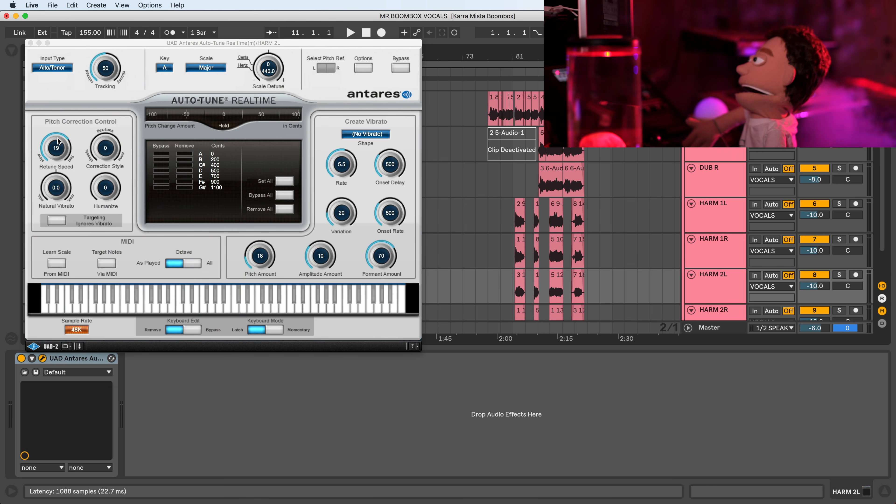
{"action": "left_click", "coordinate": [31, 42]}
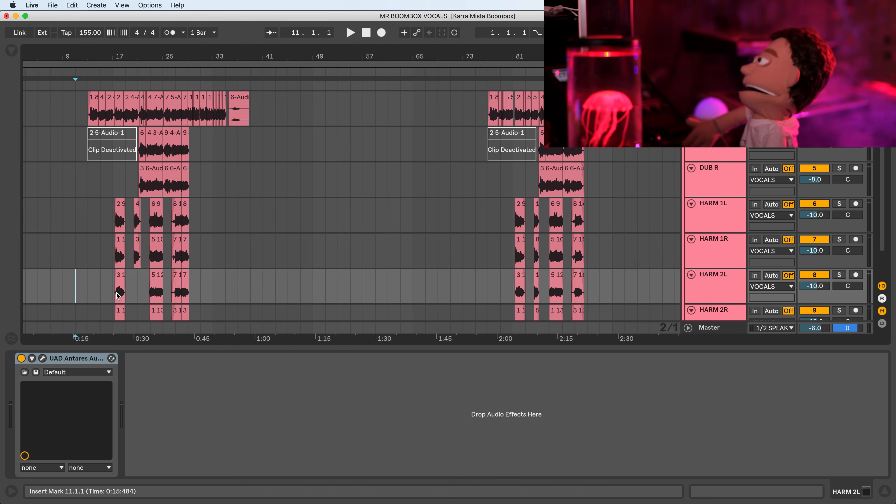
Step: Review the Auto-Tune Realtime settings on the LEAD vocal track, then close the plug-in window
{"action": "scroll", "coordinate": [117, 277], "scroll_direction": "up", "scroll_amount": 1}
{"action": "left_click", "coordinate": [89, 119]}
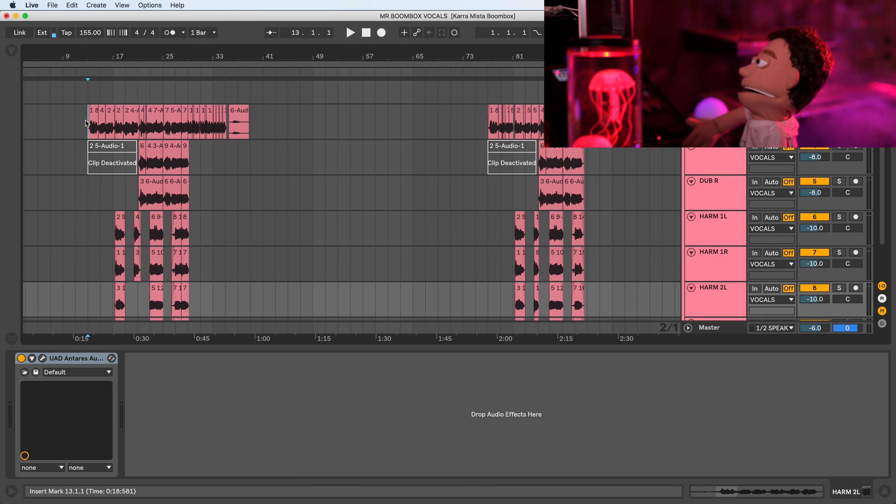
{"action": "left_click", "coordinate": [43, 358]}
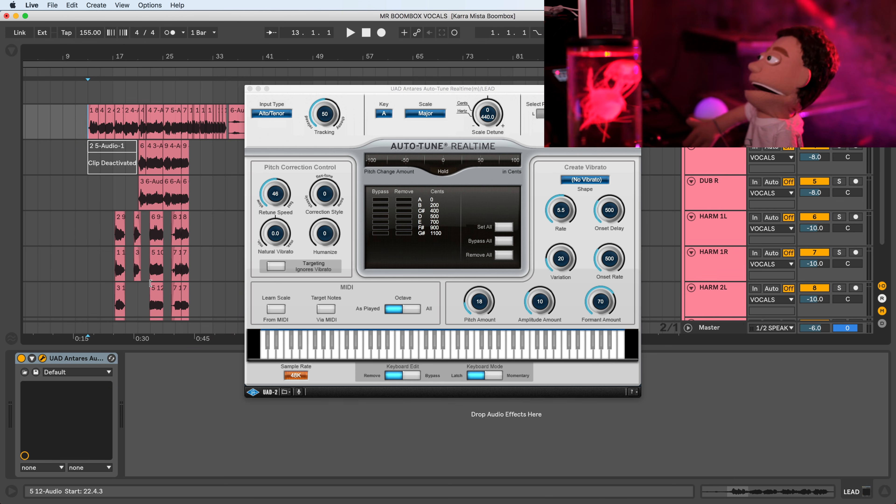
{"action": "left_click", "coordinate": [250, 89]}
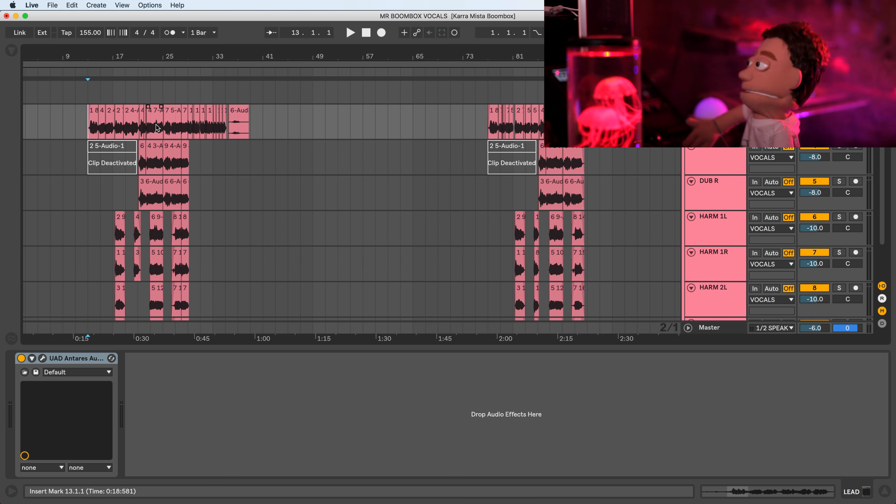
Step: Add a Glue Compressor from the audio effects after Auto-Tune on the LEAD track
{"action": "left_click", "coordinate": [11, 51]}
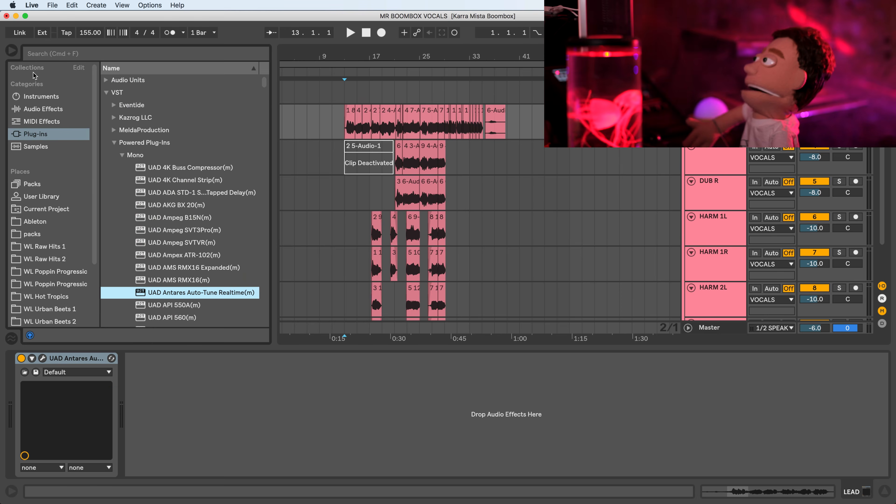
{"action": "left_click", "coordinate": [42, 108]}
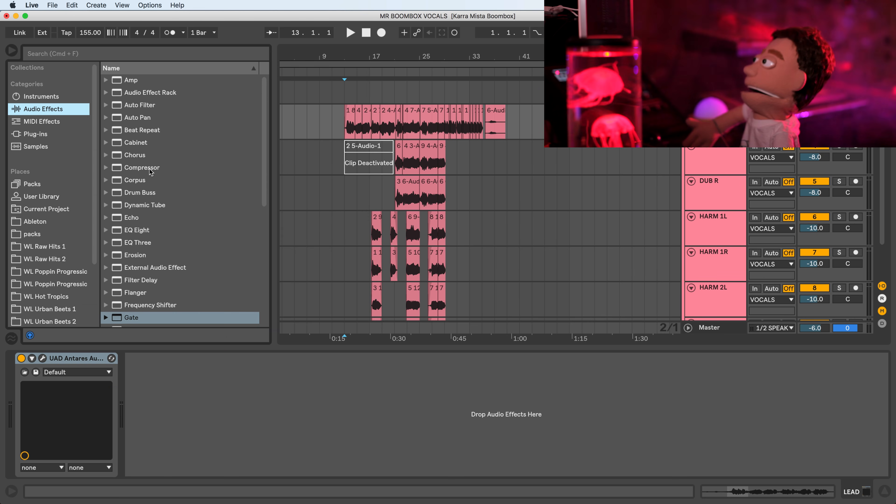
{"action": "scroll", "coordinate": [172, 229], "scroll_direction": "down", "scroll_amount": 5}
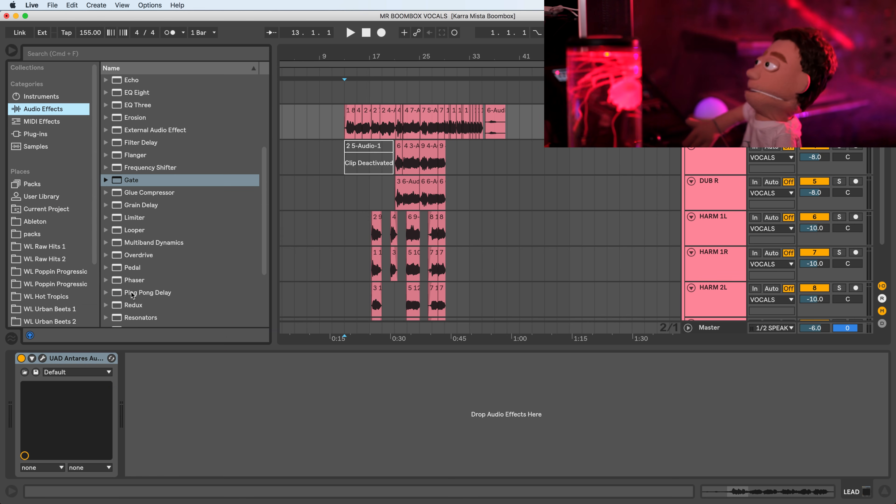
{"action": "left_click_drag", "start_coordinate": [141, 192], "coordinate": [151, 394]}
{"action": "left_click", "coordinate": [151, 392]}
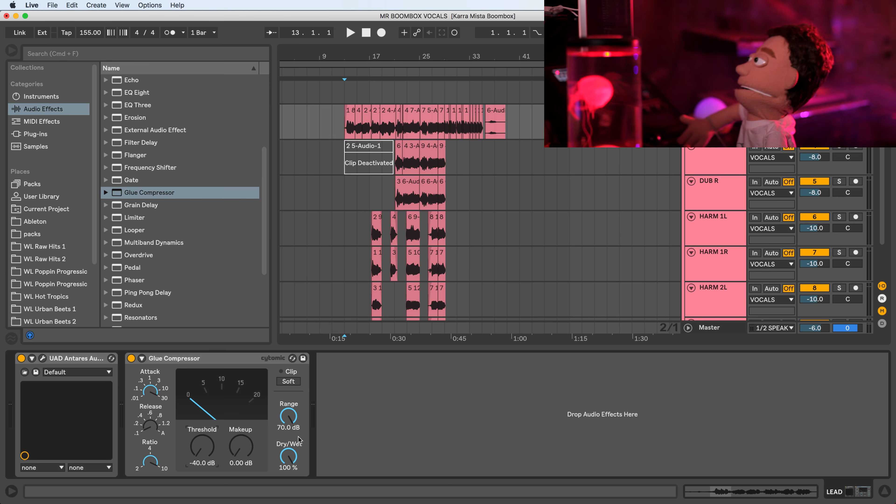
Step: Set the Glue Compressor's threshold to -39.7 dB and makeup gain to 7.14 dB while playing the vocal
{"action": "key", "text": "space"}
{"action": "mouse_move", "coordinate": [288, 455]}
{"action": "left_mouse_down"}
{"action": "mouse_move", "coordinate": [288, 469]}
{"action": "mouse_move", "coordinate": [289, 456]}
{"action": "left_mouse_up"}
{"action": "left_click_drag", "start_coordinate": [202, 448], "coordinate": [241, 436]}
Step: Group the Glue Compressor into an Audio Effect Rack and create a second, empty chain in it
{"action": "left_click", "coordinate": [191, 362]}
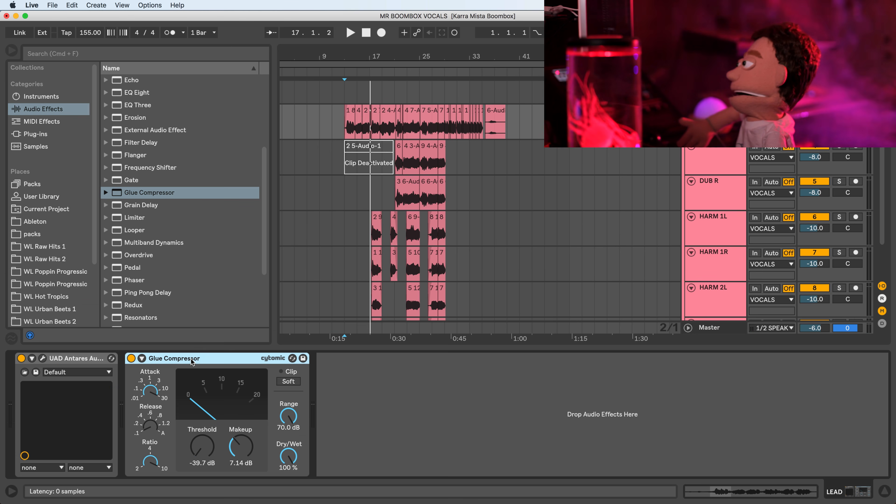
{"action": "key", "text": "super+g"}
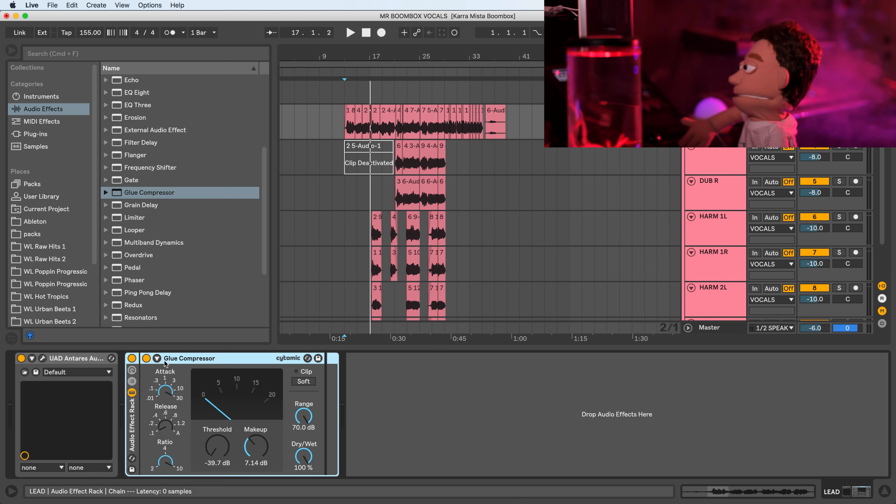
{"action": "left_click", "coordinate": [131, 382]}
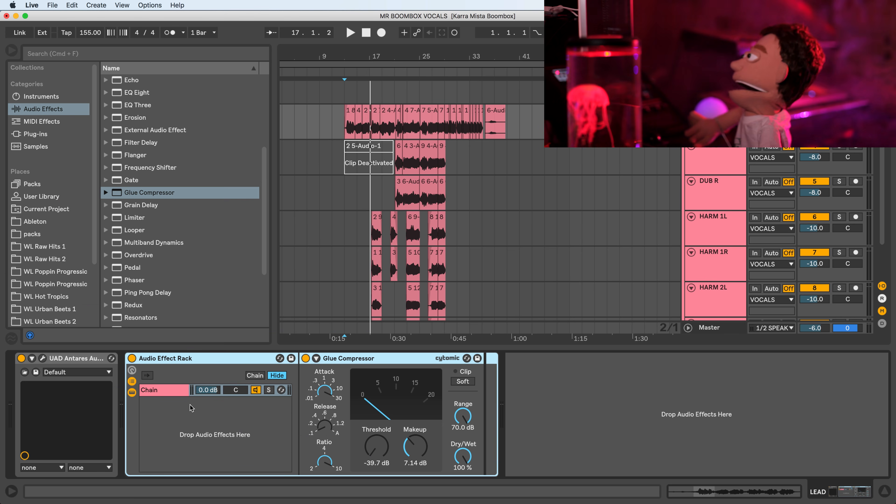
{"action": "right_click", "coordinate": [175, 419]}
{"action": "left_click", "coordinate": [208, 426]}
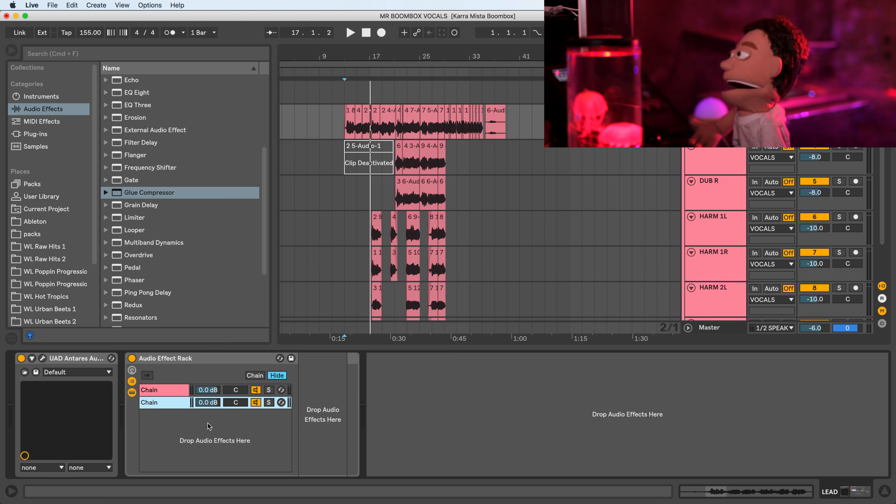
Step: Rename the Glue Compressor chain COMP 1 and the empty chain DRY
{"action": "left_click", "coordinate": [153, 390]}
{"action": "key", "text": "super+r"}
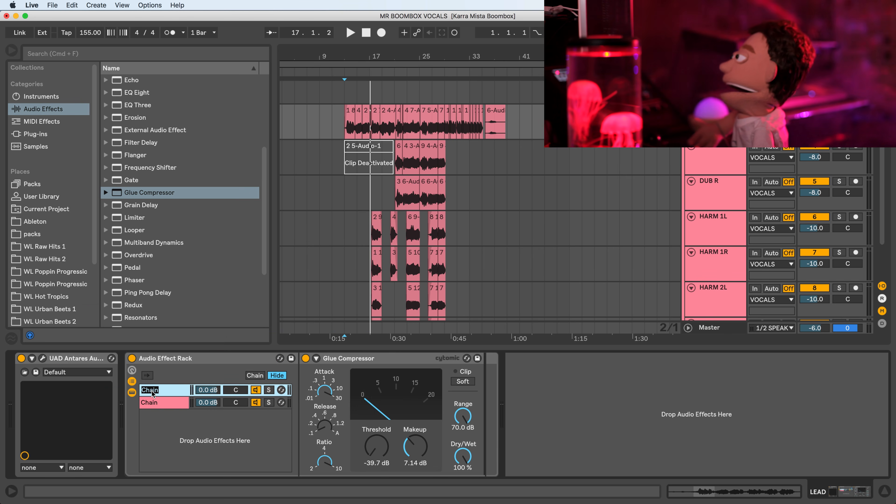
{"action": "type", "text": "COMP"}
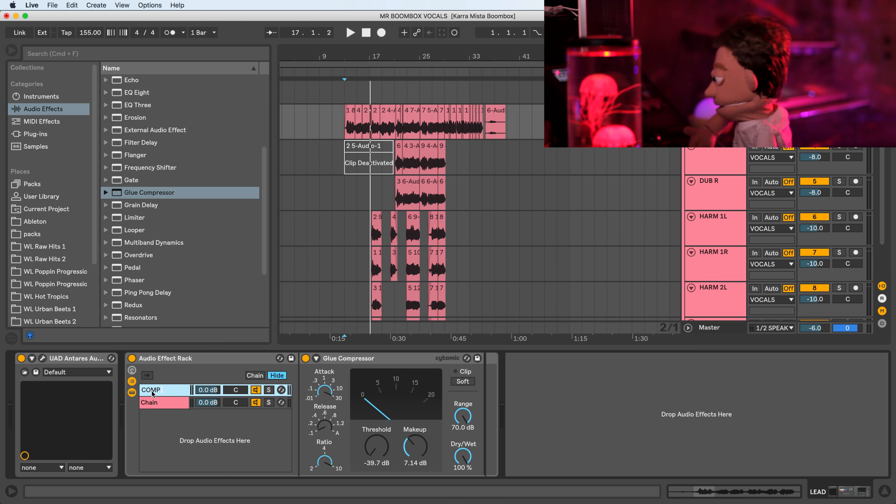
{"action": "left_click", "coordinate": [166, 402]}
{"action": "key", "text": "super+r"}
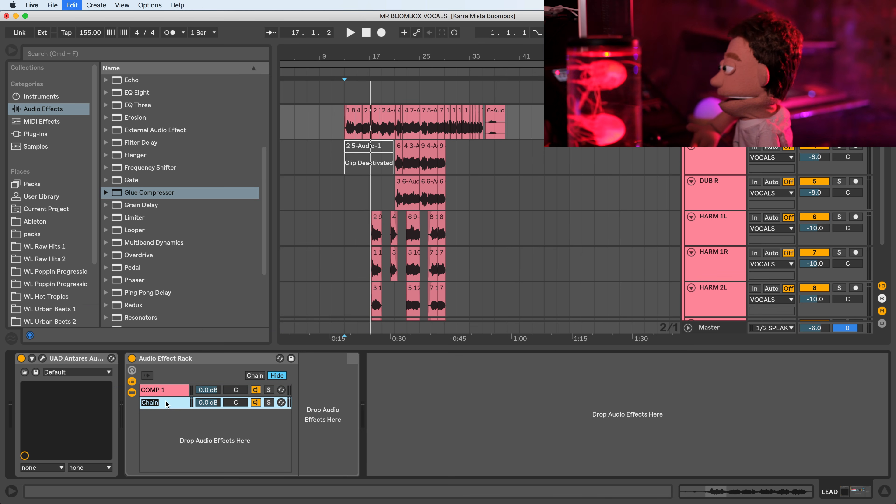
{"action": "type", "text": "DRY"}
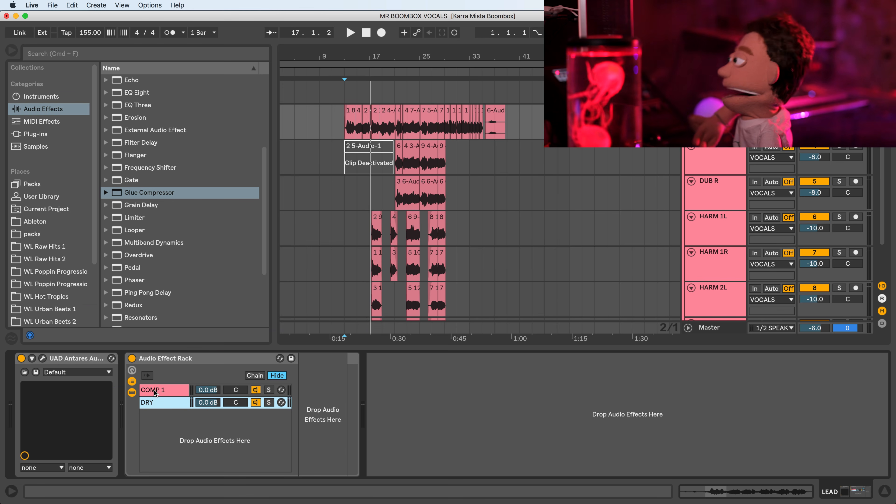
Step: Lower the COMP 1 chain volume to -1.0 dB while auditioning the vocal
{"action": "left_click", "coordinate": [162, 390]}
{"action": "key", "text": "space"}
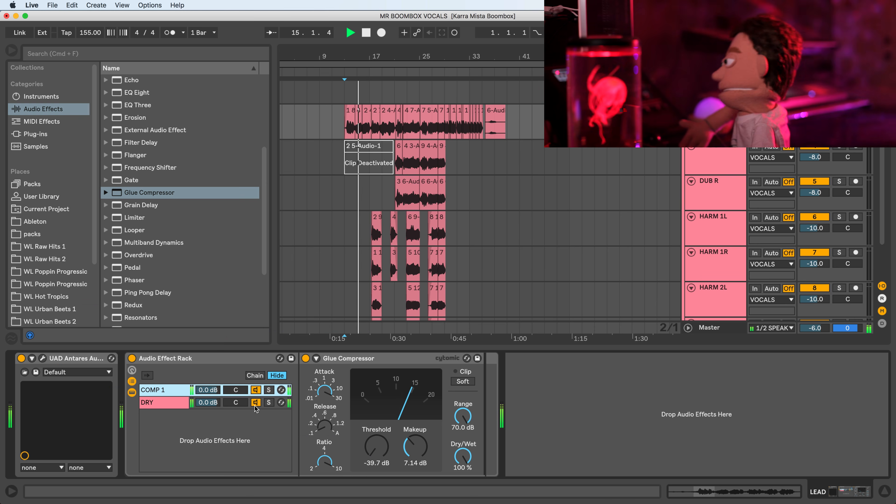
{"action": "left_click", "coordinate": [335, 431]}
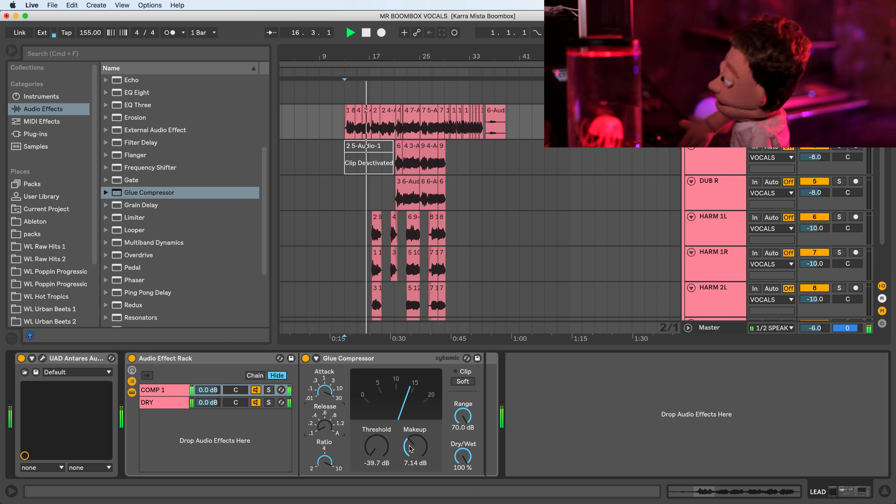
{"action": "left_click_drag", "start_coordinate": [209, 390], "coordinate": [209, 393]}
{"action": "key", "text": "space"}
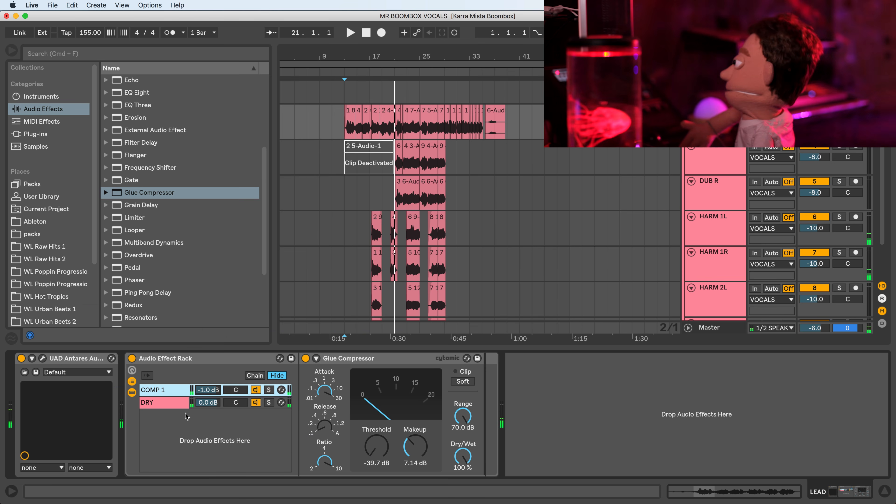
Step: Create a third rack chain named COMP 2 above COMP 1 and load the stock Compressor into it
{"action": "right_click", "coordinate": [183, 424]}
{"action": "left_click", "coordinate": [194, 428]}
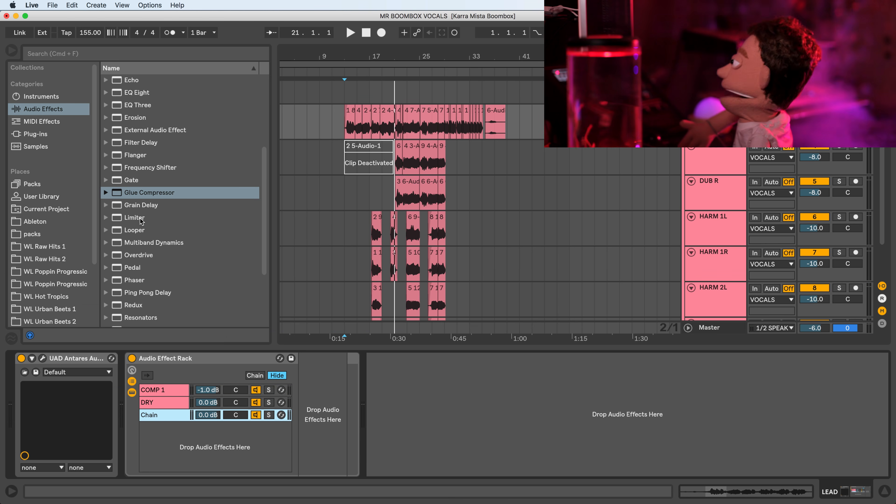
{"action": "scroll", "coordinate": [144, 215], "scroll_direction": "up", "scroll_amount": 5}
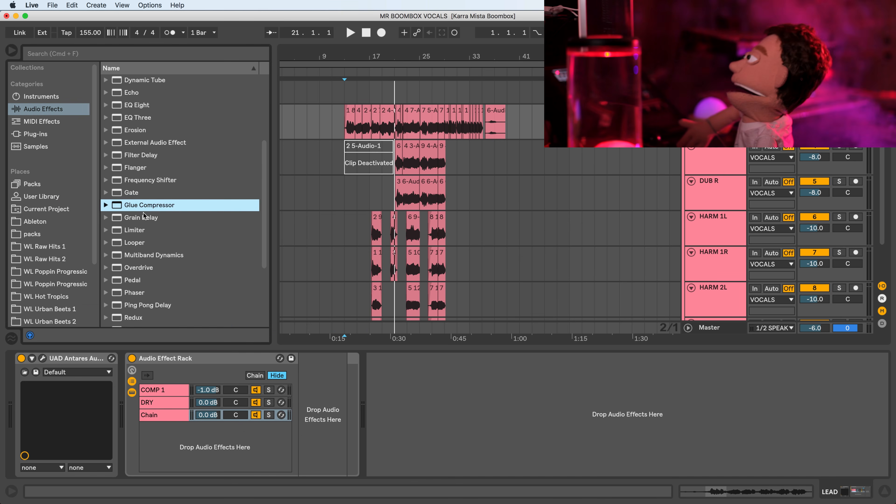
{"action": "left_click_drag", "start_coordinate": [149, 166], "coordinate": [160, 394]}
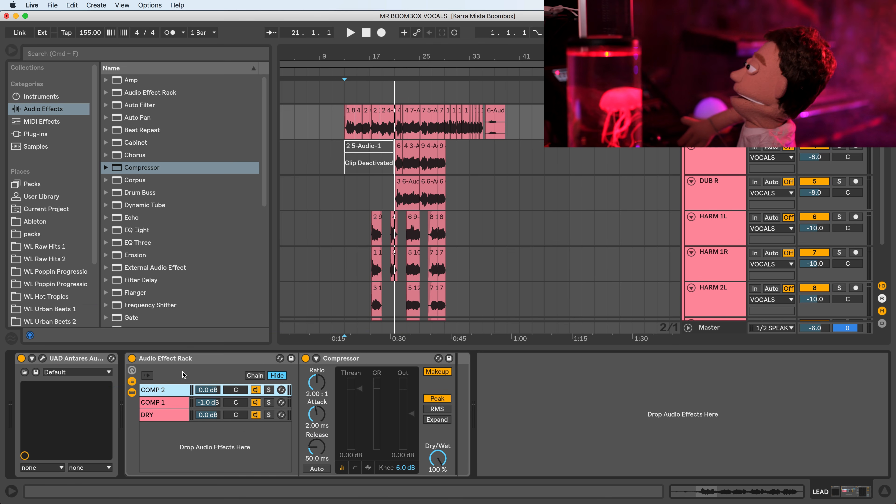
Step: Lower the chain volumes to -10.2 dB for COMP 2 and -8.7 dB for COMP 1 during playback
{"action": "key", "text": "space"}
{"action": "mouse_move", "coordinate": [208, 390]}
{"action": "left_mouse_down"}
{"action": "mouse_move", "coordinate": [208, 408]}
{"action": "mouse_move", "coordinate": [212, 391]}
{"action": "left_mouse_up"}
{"action": "key", "text": "space"}
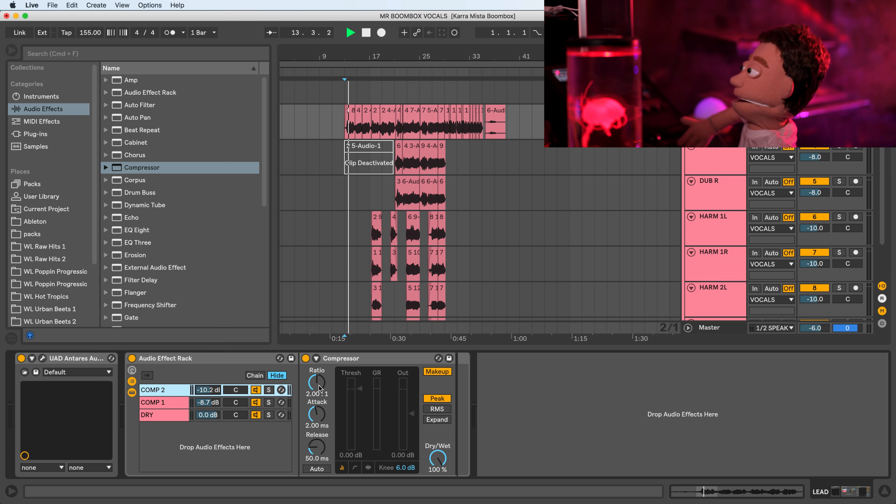
Step: Set the COMP 2 compressor to an inf : 1 ratio and -41.4 dB threshold, and mute the COMP 1 chain
{"action": "left_click_drag", "start_coordinate": [319, 388], "coordinate": [319, 357]}
{"action": "left_click_drag", "start_coordinate": [360, 389], "coordinate": [360, 447]}
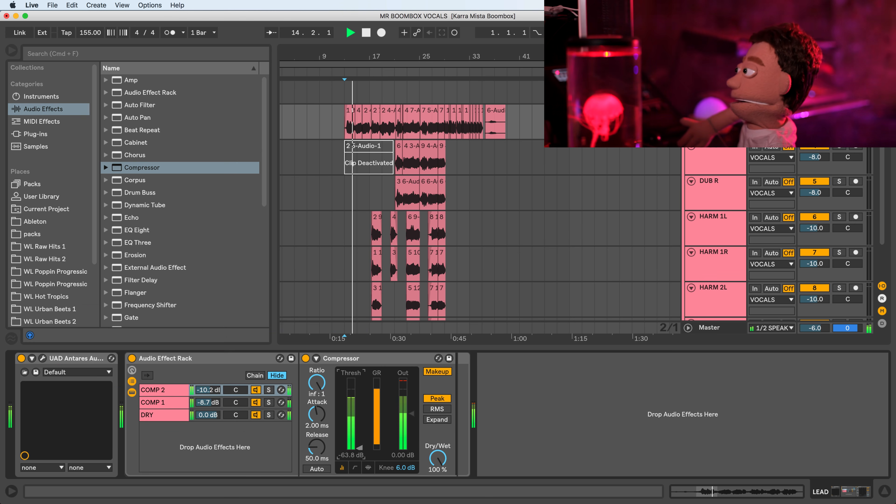
{"action": "left_click", "coordinate": [256, 402]}
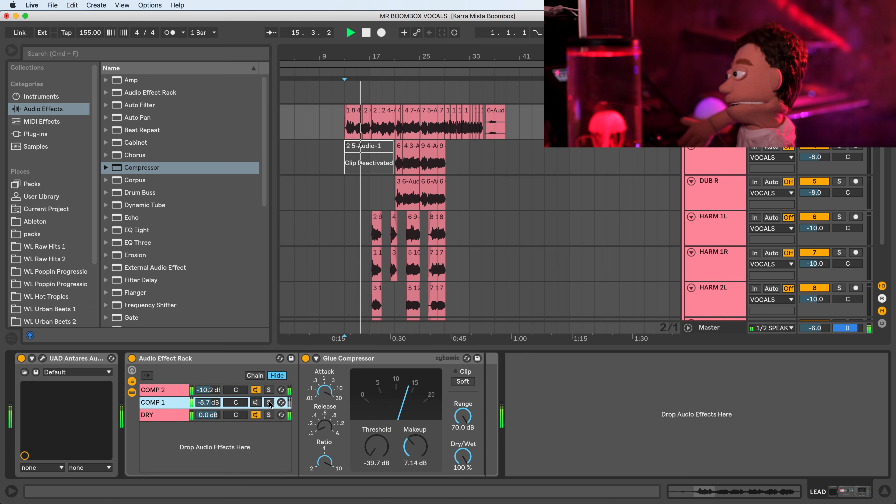
{"action": "key", "text": "space"}
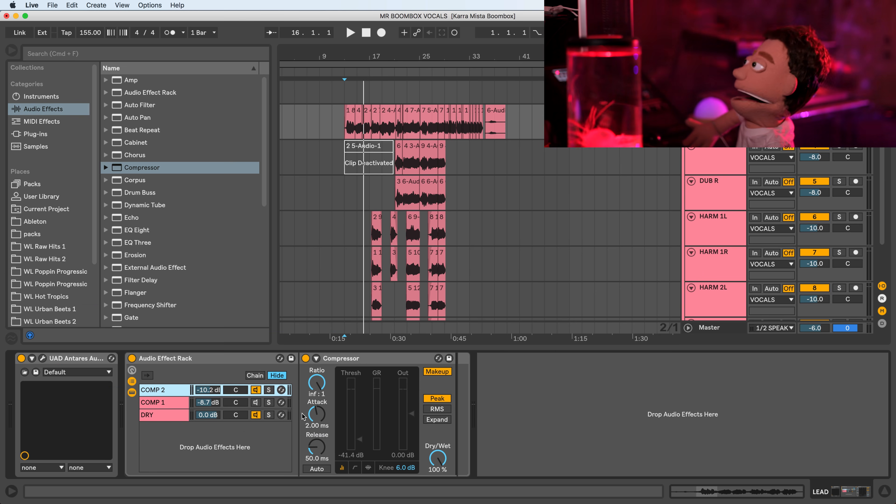
Step: Set the COMP 2 compressor's attack to 23.6 ms and release to 7.52 ms while listening to the vocal
{"action": "key", "text": "space"}
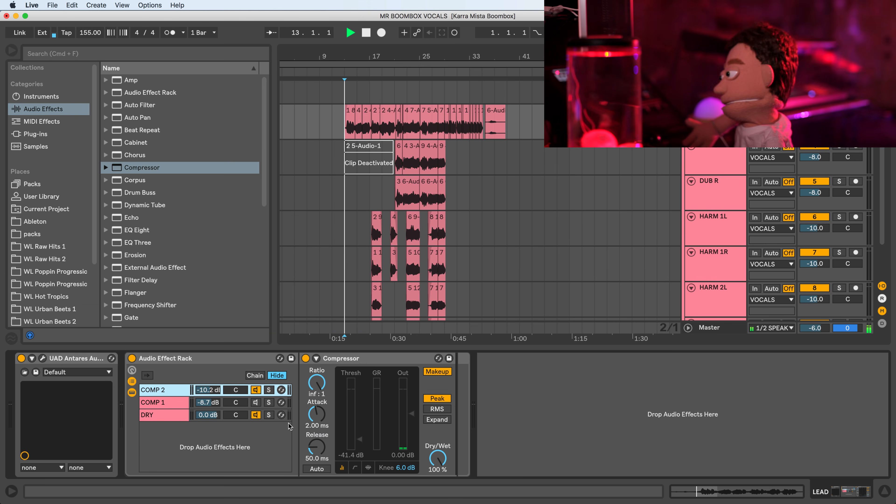
{"action": "left_click_drag", "start_coordinate": [317, 414], "coordinate": [317, 399]}
{"action": "left_click_drag", "start_coordinate": [317, 447], "coordinate": [317, 461]}
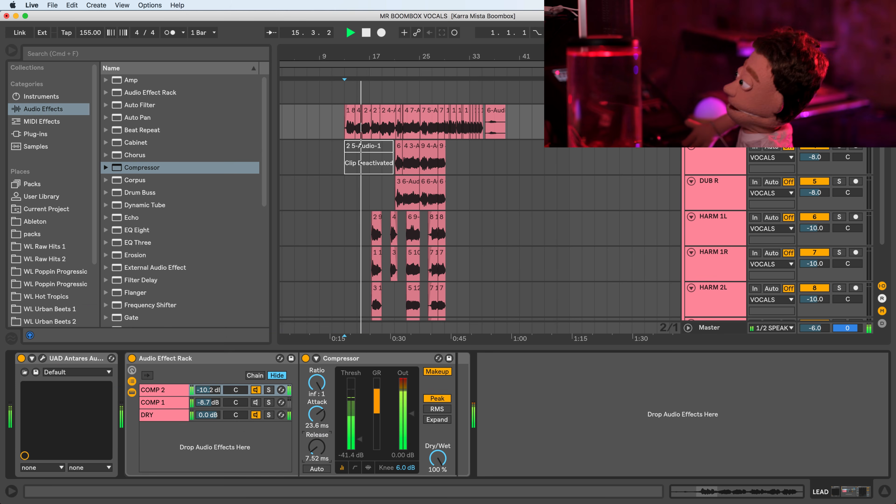
{"action": "key", "text": "space"}
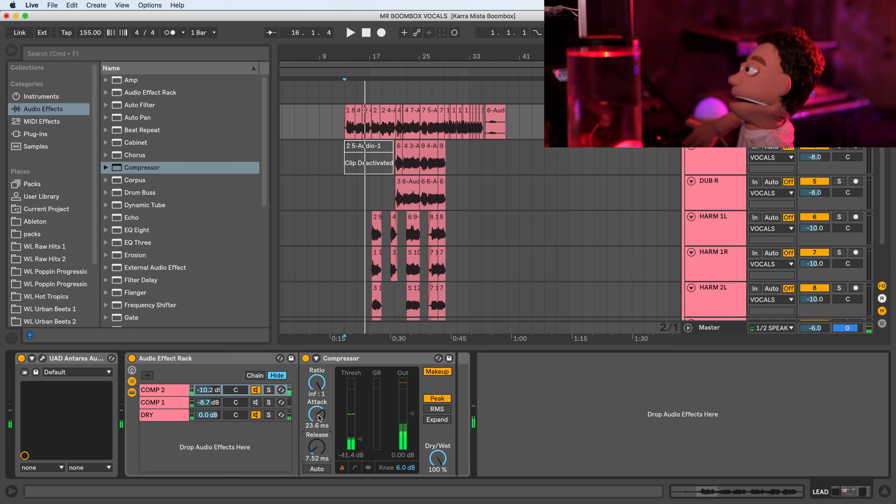
Step: Set the COMP 2 compressor's attack to 40.8 ms and output gain to -9.58 dB during playback
{"action": "key", "text": "space"}
{"action": "left_click_drag", "start_coordinate": [317, 413], "coordinate": [317, 412]}
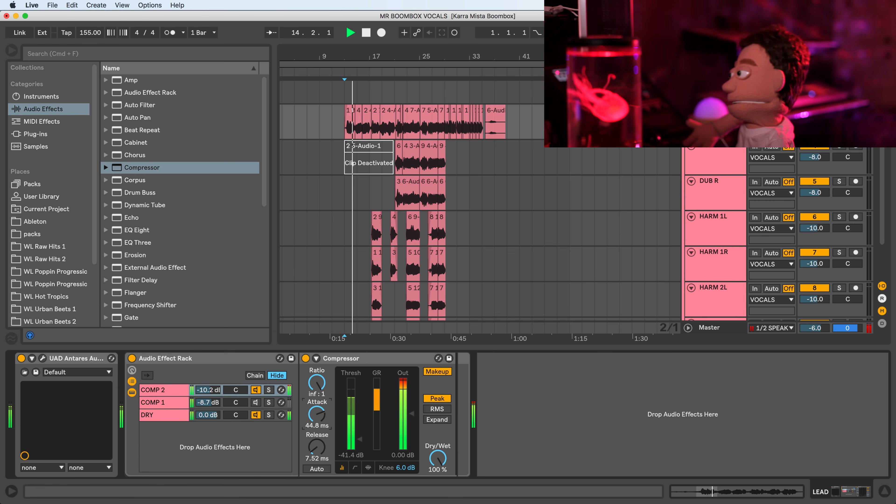
{"action": "key", "text": "space"}
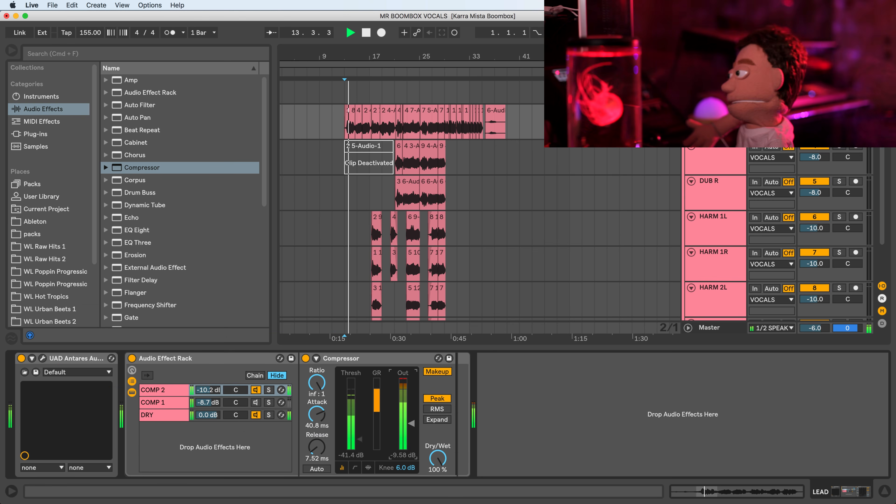
Step: Set the COMP 2 compressor's release to 22.2 ms and output gain to -10.9 dB during playback
{"action": "left_click_drag", "start_coordinate": [412, 432], "coordinate": [411, 431]}
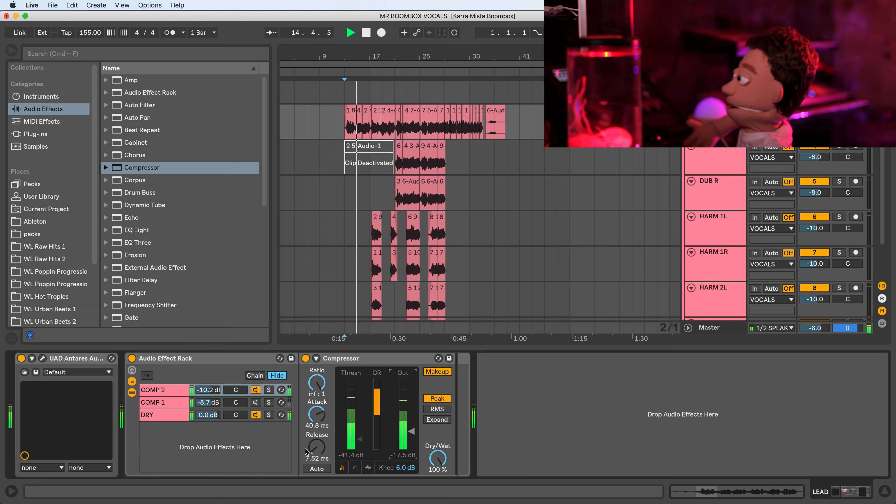
{"action": "left_click_drag", "start_coordinate": [317, 447], "coordinate": [317, 442]}
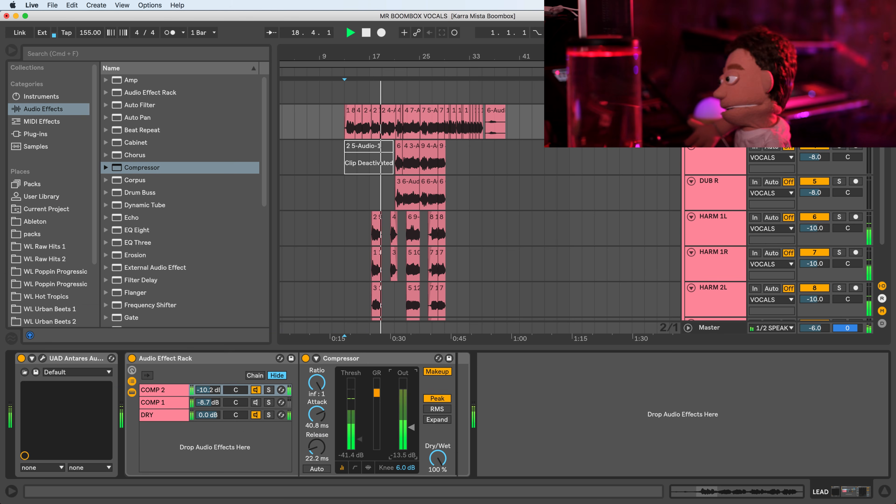
{"action": "left_click_drag", "start_coordinate": [412, 433], "coordinate": [411, 426]}
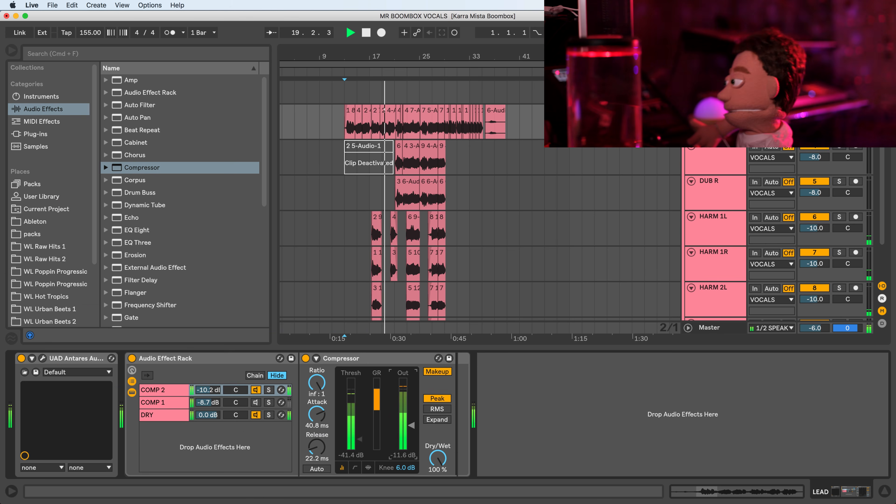
Step: Mute the DRY chain and audition the COMP 2 and COMP 1 chains one at a time
{"action": "left_click", "coordinate": [263, 416]}
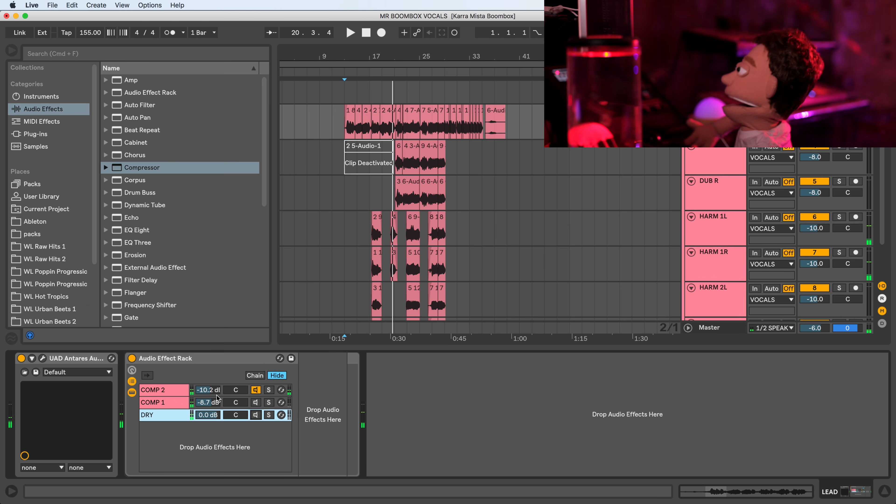
{"action": "key", "text": "space"}
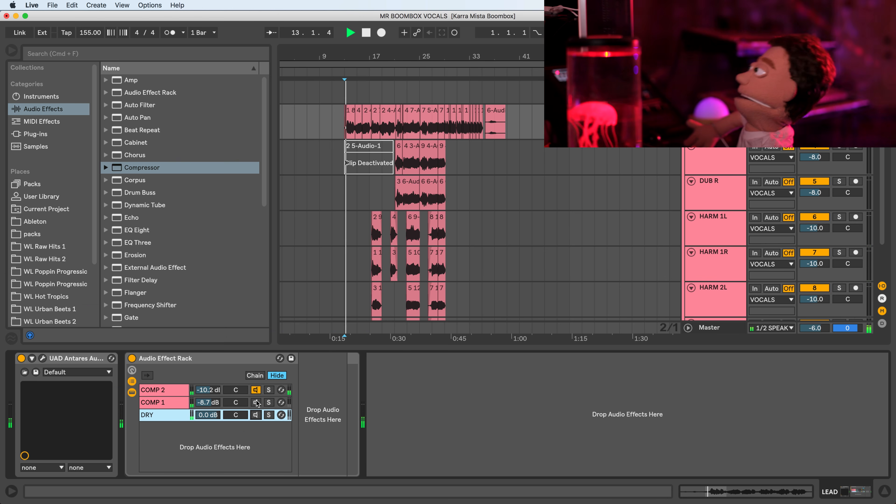
{"action": "left_click", "coordinate": [256, 402]}
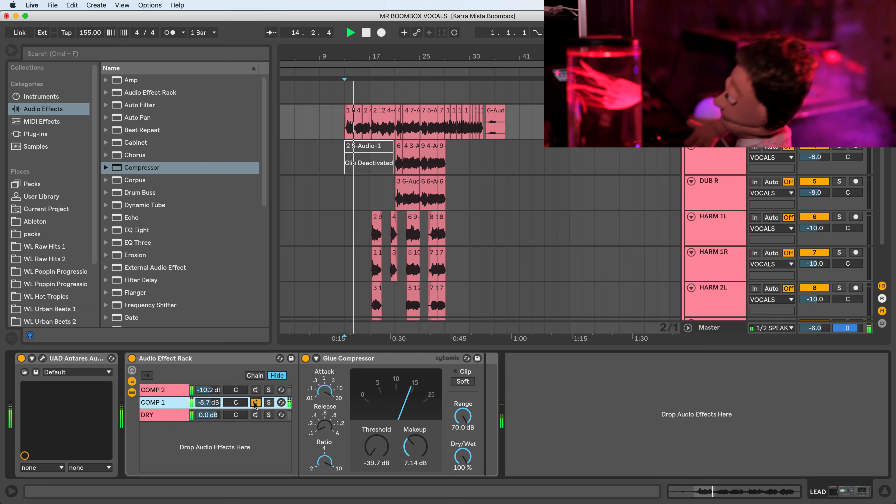
{"action": "key", "text": "space"}
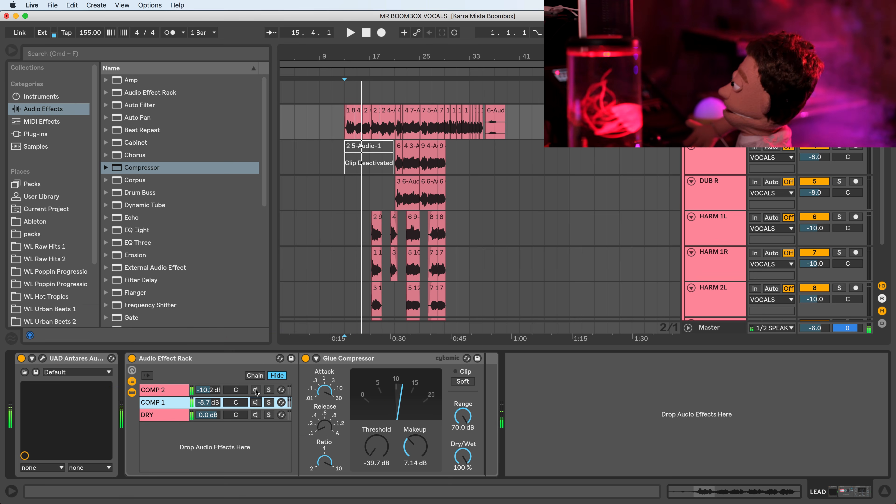
{"action": "left_click", "coordinate": [254, 390]}
Step: Reset the COMP 1 and COMP 2 chain volumes to 0.0 dB and play with all three chains active
{"action": "left_click", "coordinate": [201, 402]}
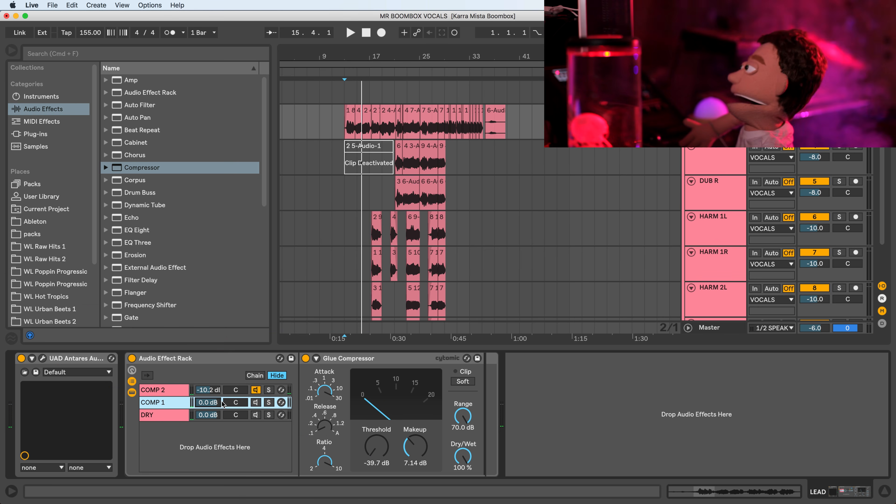
{"action": "left_click", "coordinate": [205, 391]}
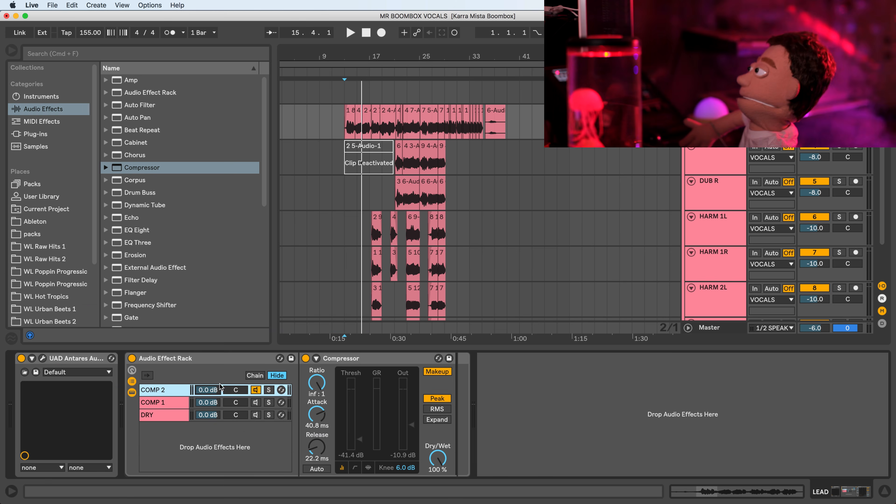
{"action": "left_click", "coordinate": [255, 404]}
{"action": "left_click", "coordinate": [256, 414]}
{"action": "key", "text": "space"}
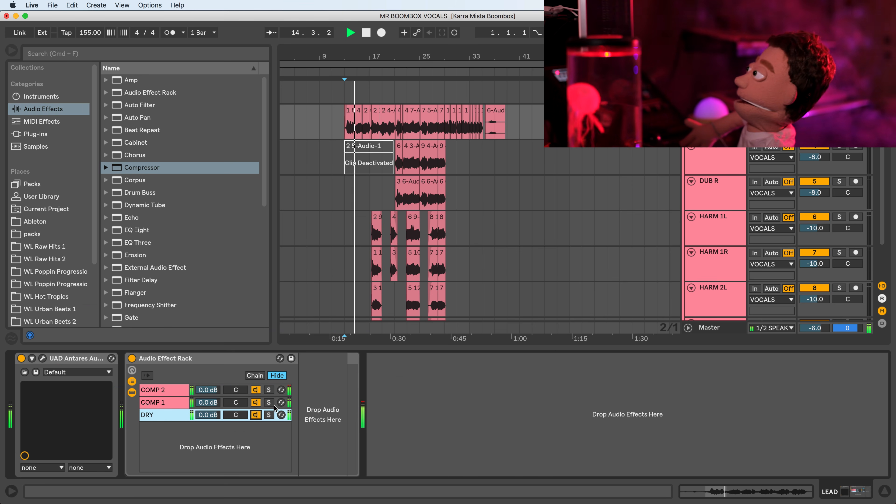
Step: Pan the COMP 1 chain to 2R and the COMP 2 chain to 2L, and play the vocal
{"action": "left_click", "coordinate": [230, 403]}
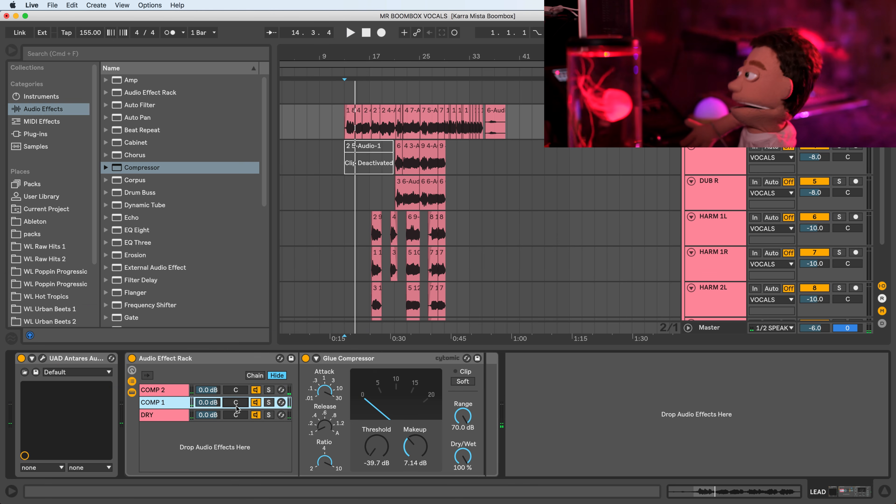
{"action": "left_click", "coordinate": [243, 392]}
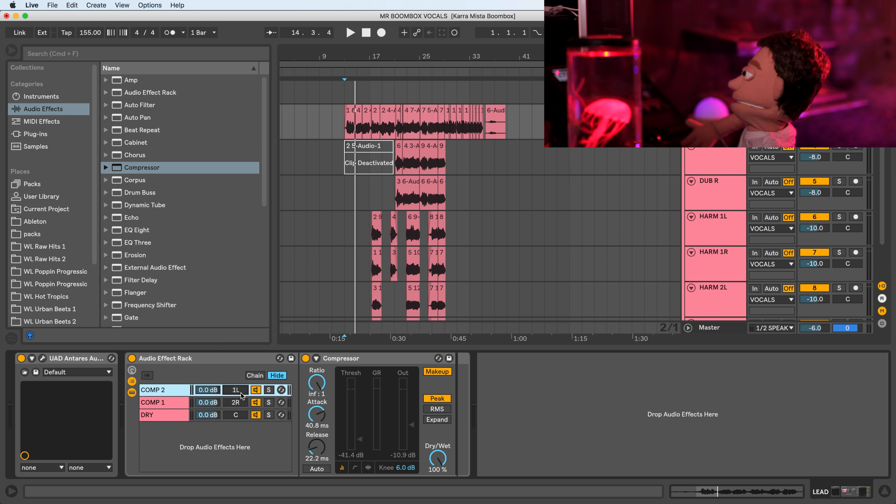
{"action": "key", "text": "space"}
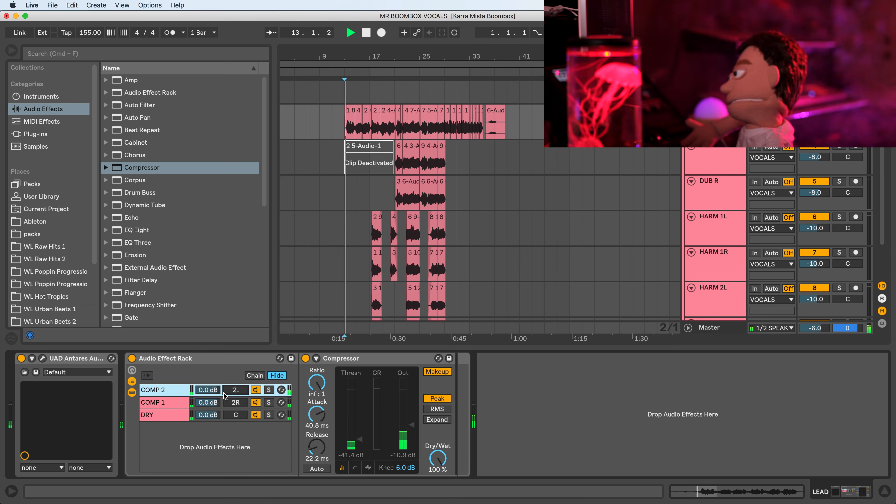
Step: Lower the chain volumes to -8.7 dB for COMP 2 and -5.0 dB for COMP 1, comparing the sound with both chains muted and active
{"action": "mouse_move", "coordinate": [210, 391]}
{"action": "left_mouse_down"}
{"action": "mouse_move", "coordinate": [209, 417]}
{"action": "mouse_move", "coordinate": [209, 388]}
{"action": "mouse_move", "coordinate": [209, 398]}
{"action": "left_mouse_up"}
{"action": "left_click", "coordinate": [256, 390]}
{"action": "left_click", "coordinate": [256, 402]}
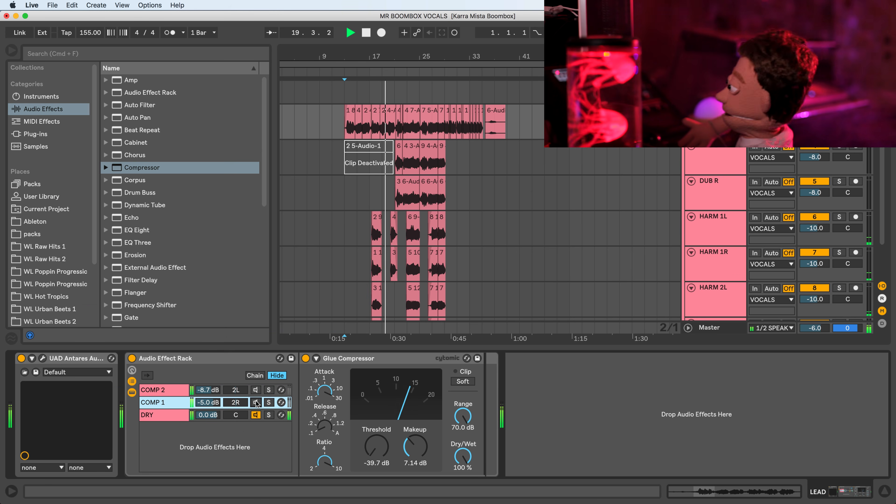
{"action": "left_click", "coordinate": [256, 403]}
{"action": "left_click", "coordinate": [256, 391]}
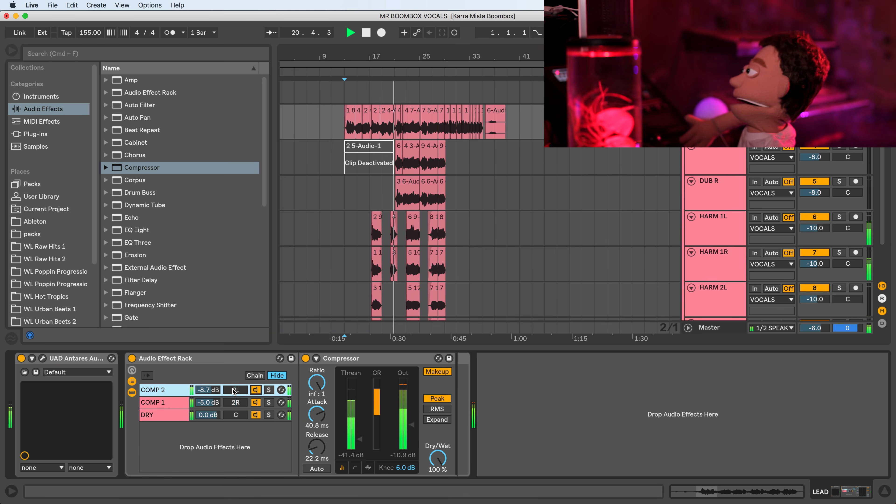
Step: Center both compressor chains and compare against the 2L and 2R panning during playback, using undo and redo to return to the panned version
{"action": "left_click", "coordinate": [235, 403]}
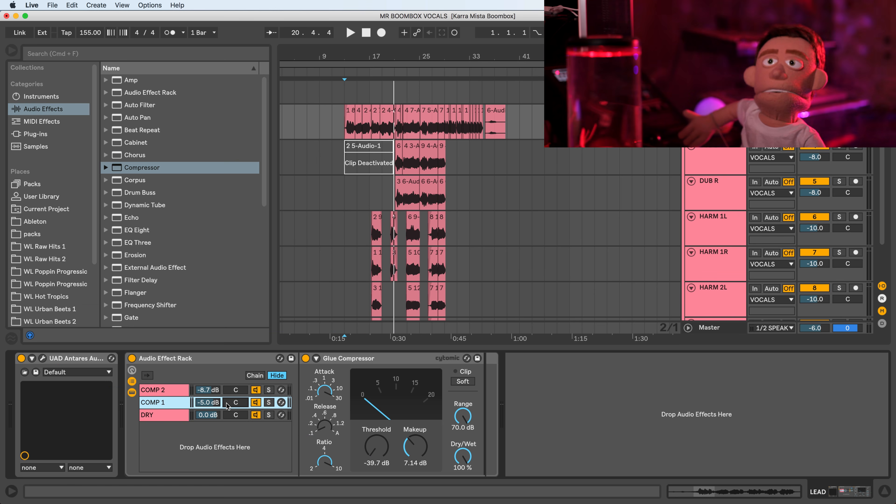
{"action": "key", "text": "space"}
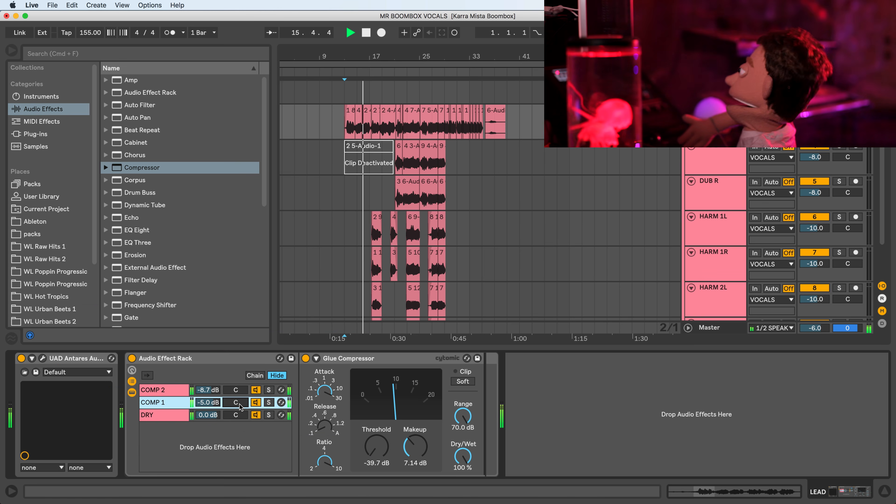
{"action": "key", "text": "super+z"}
{"action": "key", "text": "super+z"}
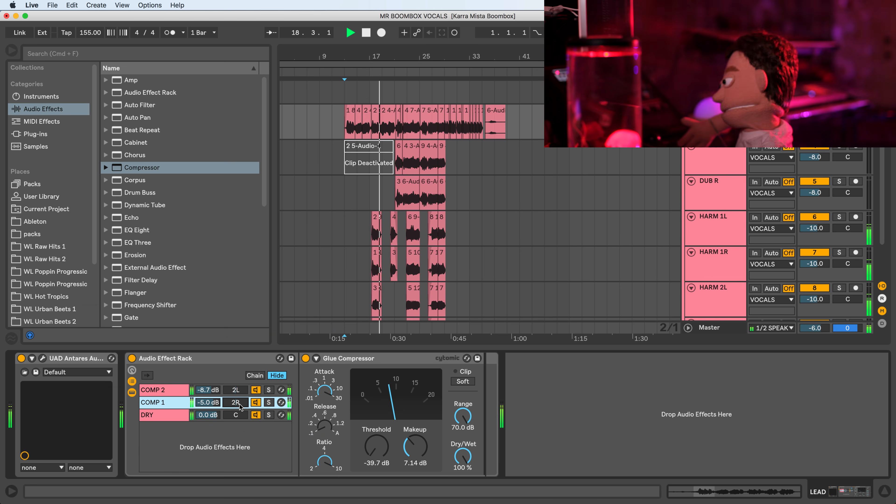
{"action": "key", "text": "super+z"}
{"action": "key", "text": "super+z"}
{"action": "key", "text": "super+shift+z"}
{"action": "key", "text": "super+shift+z"}
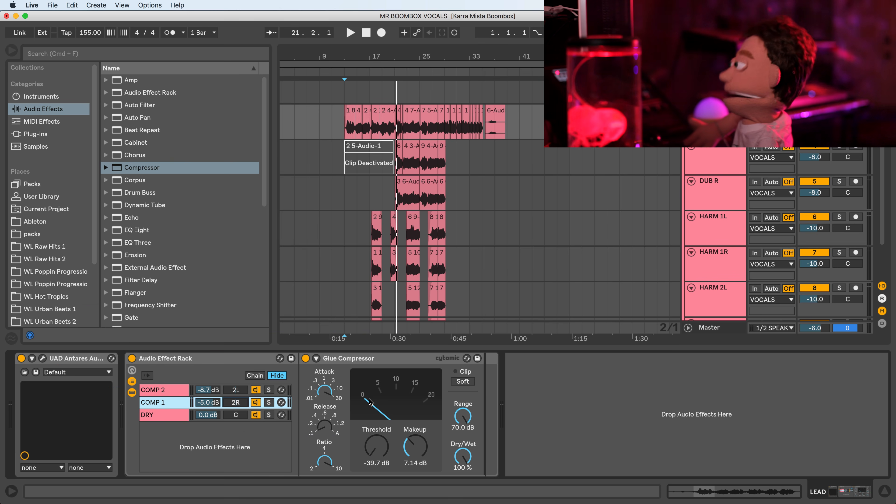
Step: Set the COMP 2 chain volume to -6.0 dB and create a new chain in the Audio Effect Rack
{"action": "left_click", "coordinate": [144, 392]}
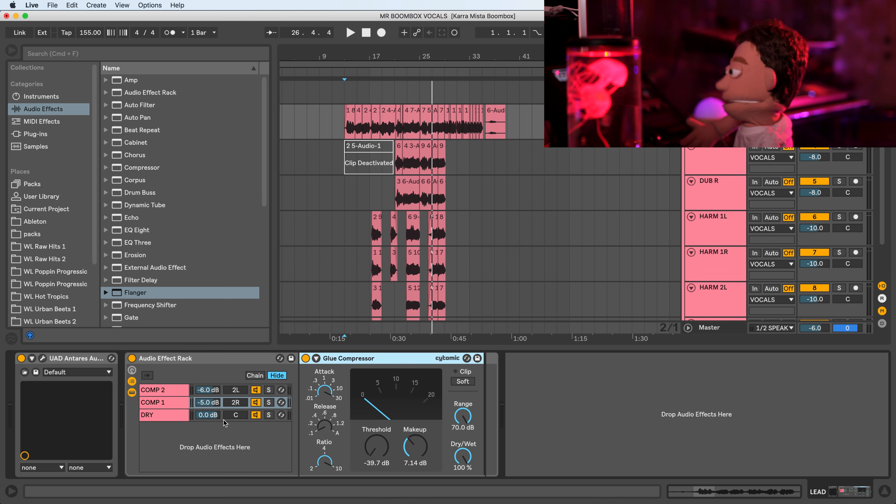
{"action": "right_click", "coordinate": [187, 436]}
{"action": "left_click", "coordinate": [208, 440]}
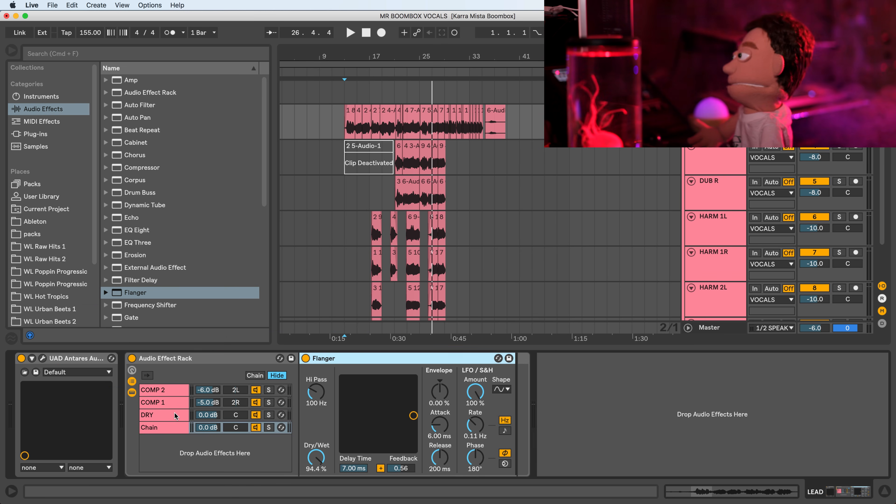
{"action": "double_click", "coordinate": [152, 292]}
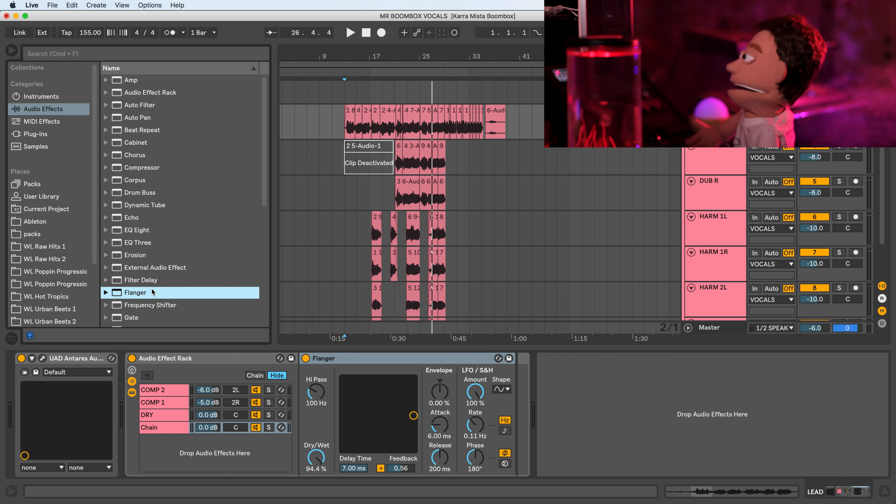
{"action": "left_click", "coordinate": [612, 358]}
{"action": "key", "text": "Delete"}
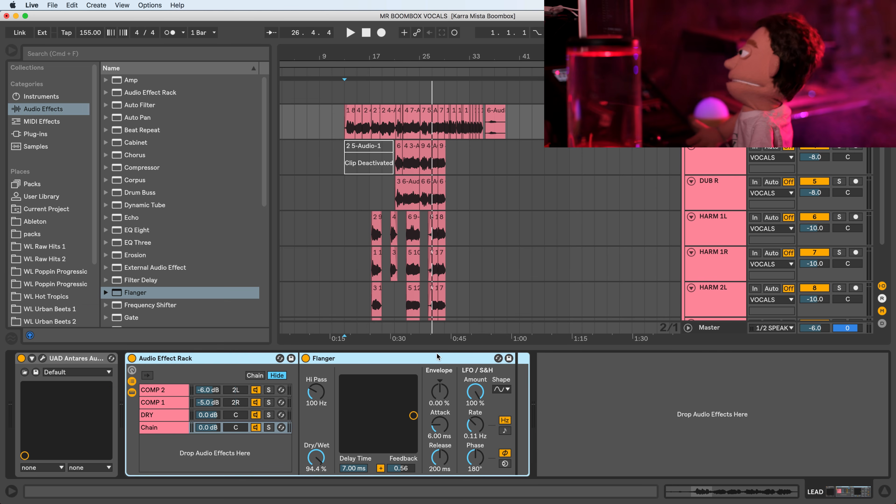
Step: Add a fresh Flanger to the rack's new chain and delete the older Flanger ahead of it
{"action": "left_click", "coordinate": [158, 428]}
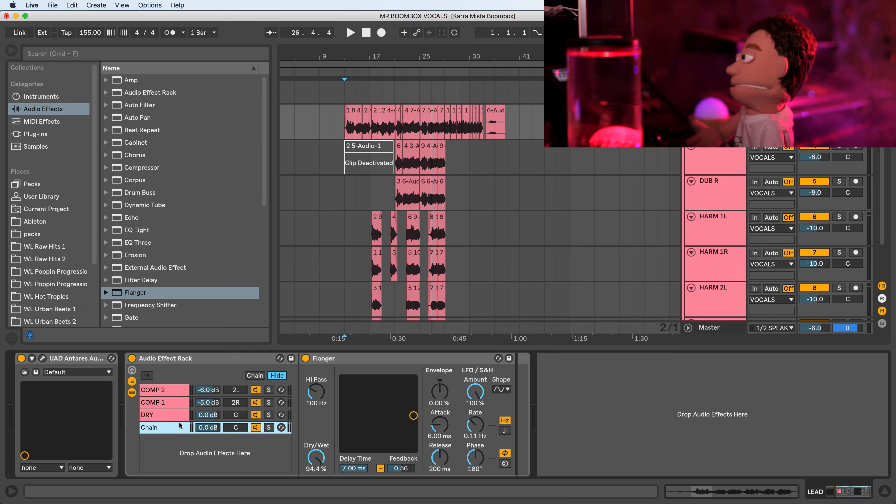
{"action": "left_click_drag", "start_coordinate": [123, 300], "coordinate": [170, 429]}
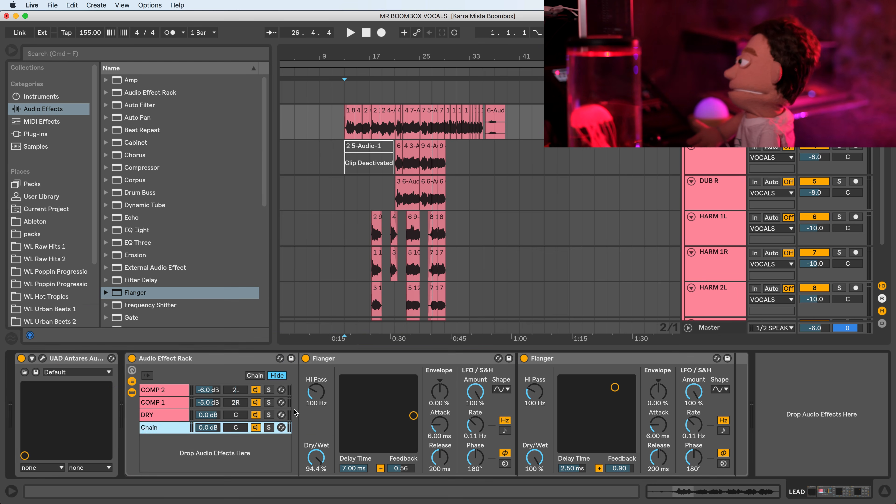
{"action": "left_click", "coordinate": [322, 358]}
{"action": "key", "text": "Delete"}
Step: Set the Flanger's delay time to 7.00 ms while playing the vocal
{"action": "key", "text": "space"}
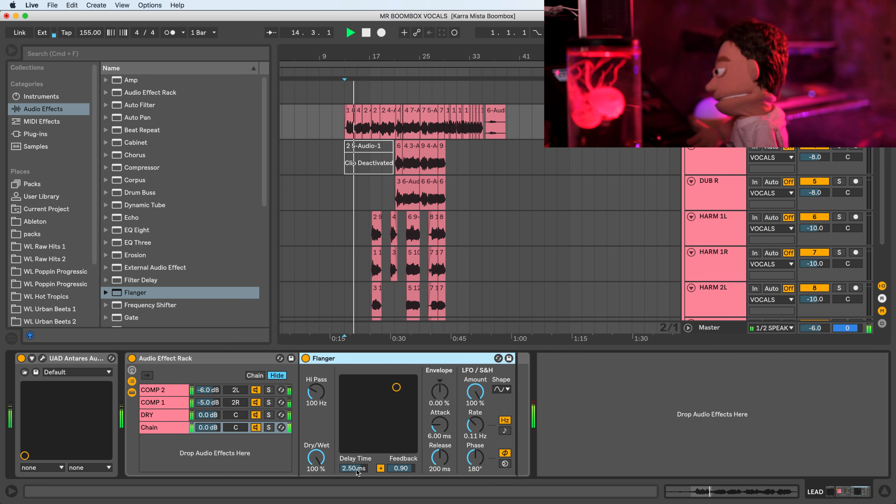
{"action": "left_click_drag", "start_coordinate": [355, 468], "coordinate": [354, 441]}
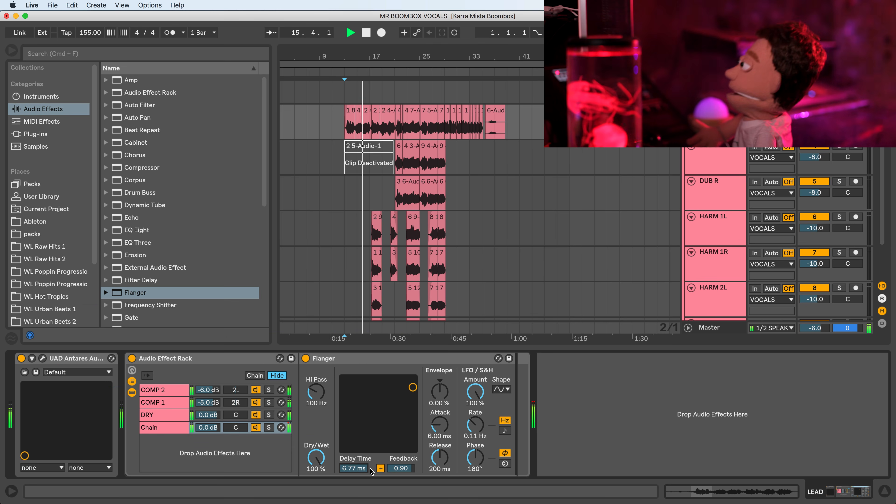
{"action": "key", "text": "space"}
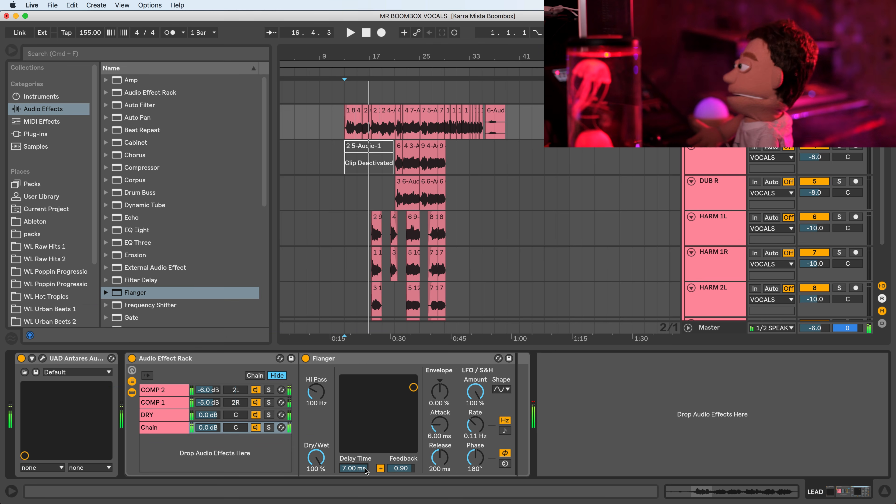
Step: Set the Flanger's feedback to 0.56 and its high-pass frequency to 48.0 Hz during playback
{"action": "key", "text": "space"}
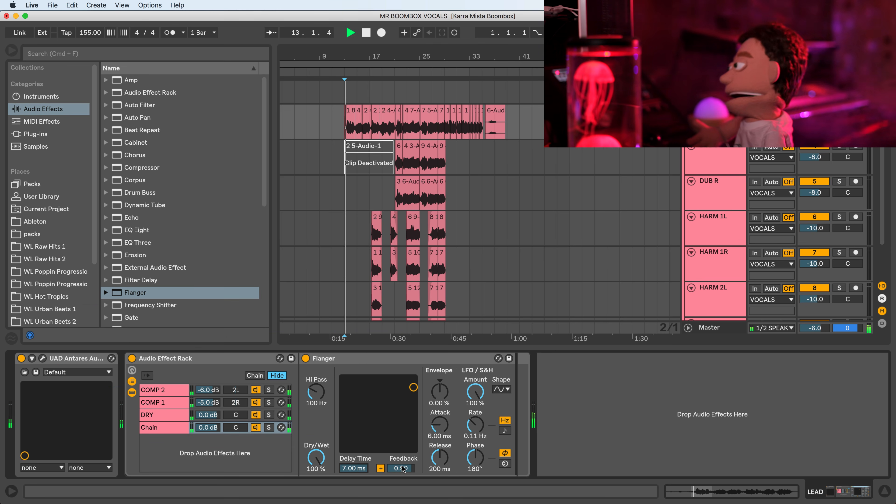
{"action": "left_click_drag", "start_coordinate": [402, 468], "coordinate": [402, 490]}
{"action": "key", "text": "space"}
{"action": "left_click_drag", "start_coordinate": [319, 405], "coordinate": [319, 412]}
Step: Lower the flanger chain's volume to -7.0 dB and rename the chain FLANGER
{"action": "left_click_drag", "start_coordinate": [203, 424], "coordinate": [203, 431]}
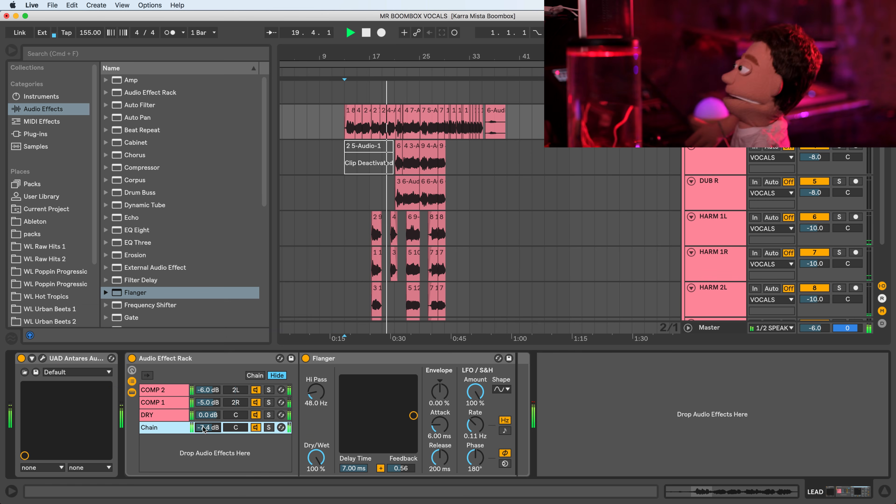
{"action": "double_click", "coordinate": [155, 428]}
{"action": "type", "text": "FLANGER"}
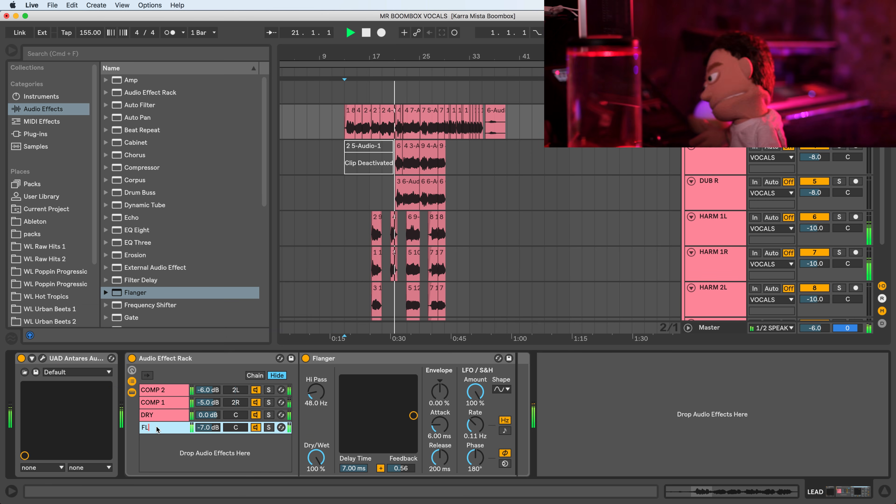
{"action": "key", "text": "Return"}
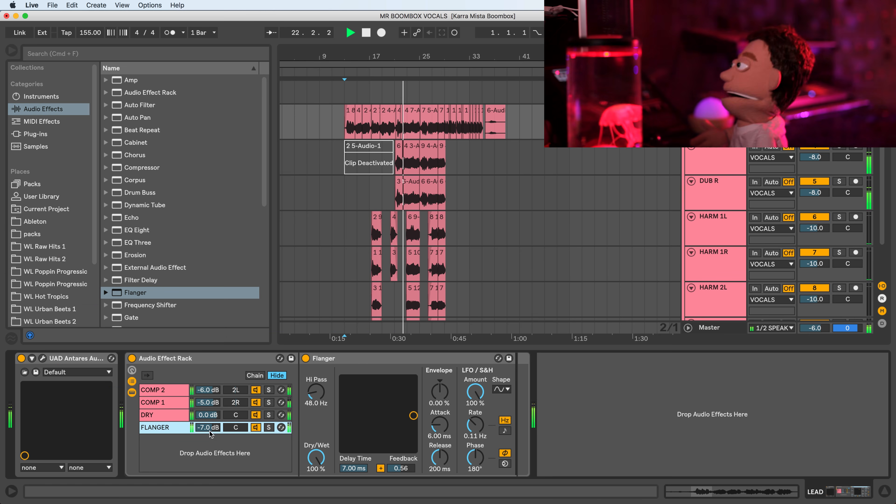
Step: Compare the vocal with the FLANGER chain muted and active, and stop playback
{"action": "left_click", "coordinate": [256, 428]}
{"action": "left_click", "coordinate": [256, 428]}
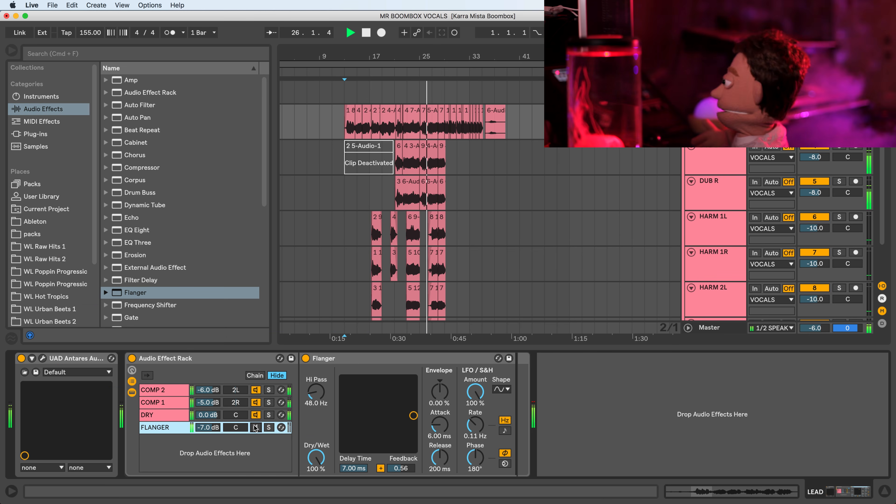
{"action": "key", "text": "space"}
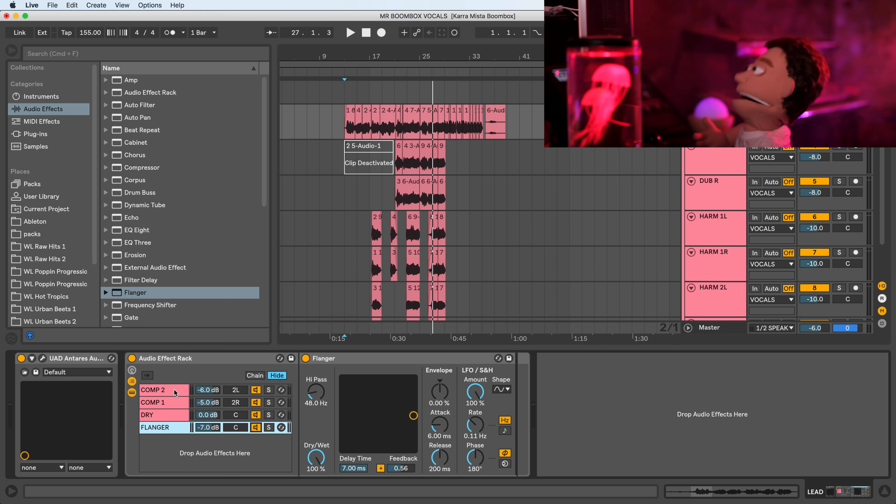
Step: Create a new chain below FLANGER in the Audio Effect Rack and add a Filter Delay to it
{"action": "right_click", "coordinate": [191, 444]}
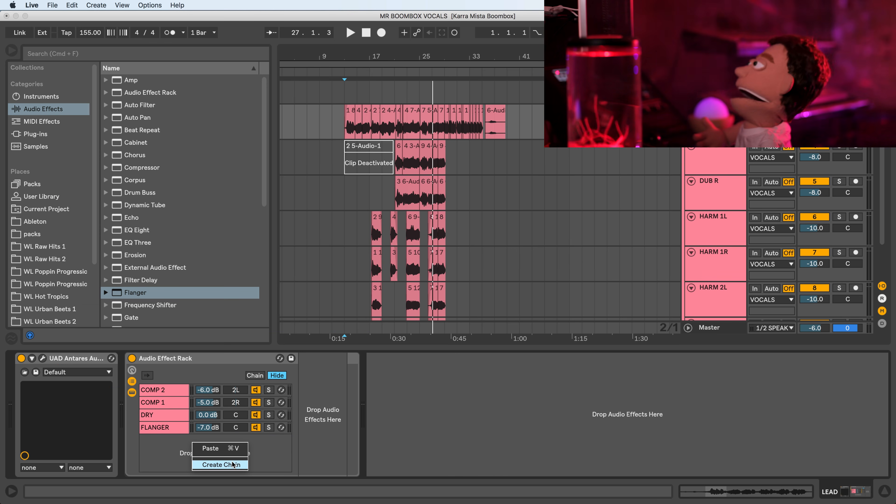
{"action": "left_click", "coordinate": [212, 465]}
{"action": "left_click", "coordinate": [154, 296]}
{"action": "scroll", "coordinate": [157, 296], "scroll_direction": "down", "scroll_amount": 10}
{"action": "left_click", "coordinate": [142, 193]}
{"action": "scroll", "coordinate": [143, 193], "scroll_direction": "up", "scroll_amount": 9}
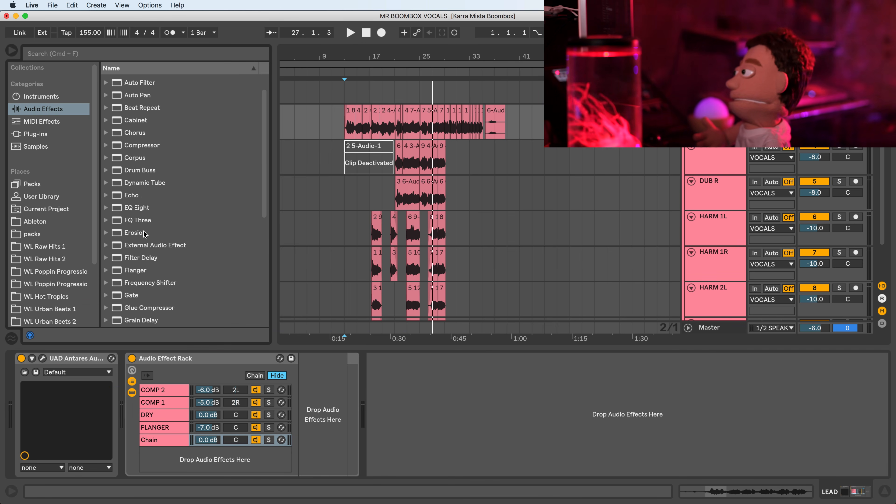
{"action": "left_click", "coordinate": [141, 260]}
{"action": "left_click_drag", "start_coordinate": [184, 358], "coordinate": [157, 442]}
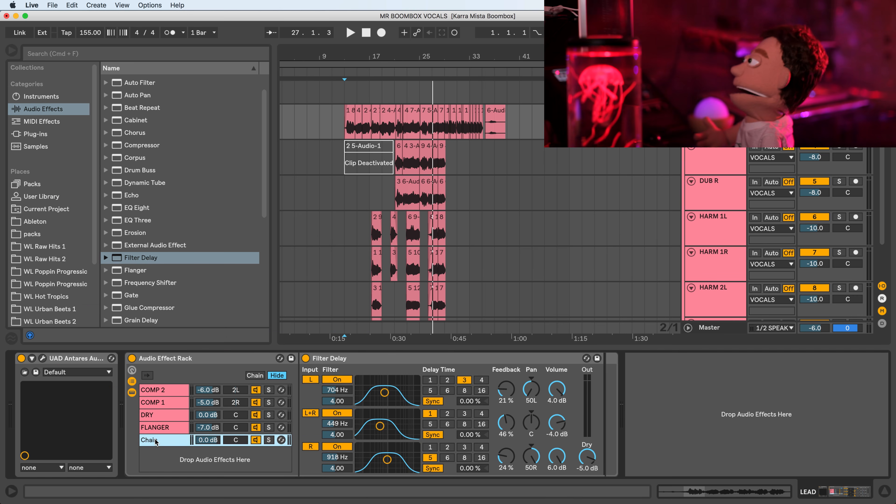
Step: Disable the Filter Delay's L+R line and set unsynced delay times of 110 ms for L and 86.8 ms for R
{"action": "left_click", "coordinate": [338, 413]}
{"action": "left_click", "coordinate": [318, 413]}
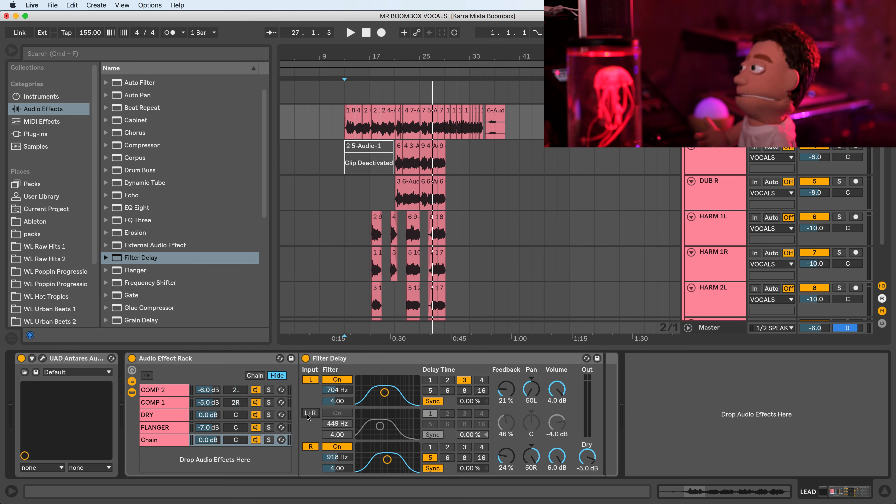
{"action": "left_click", "coordinate": [425, 402]}
{"action": "left_click", "coordinate": [431, 468]}
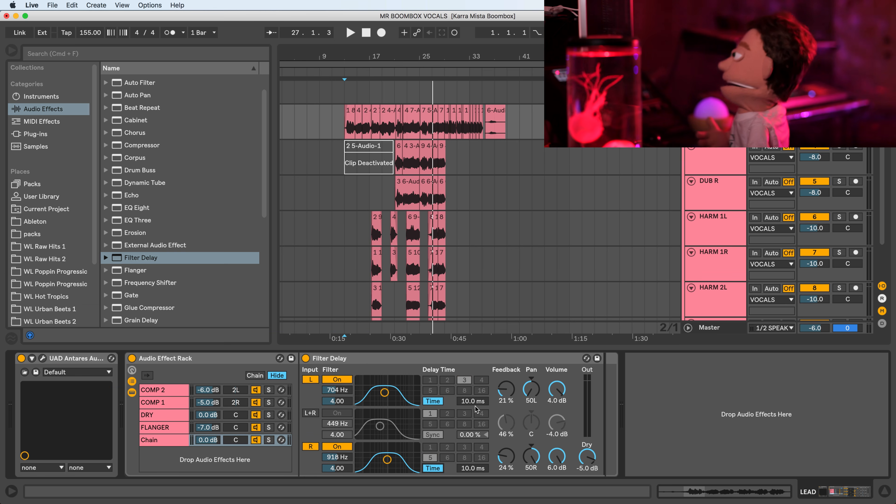
{"action": "left_click_drag", "start_coordinate": [474, 402], "coordinate": [474, 380]}
{"action": "key", "text": "space"}
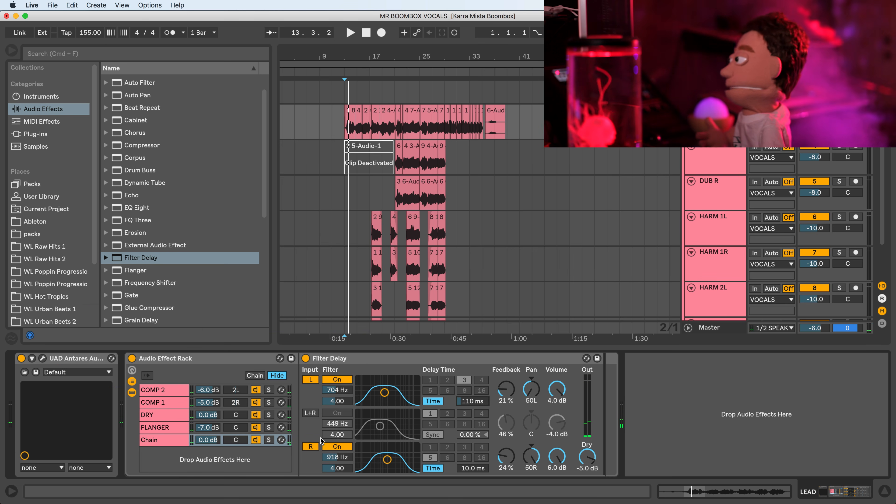
{"action": "key", "text": "space"}
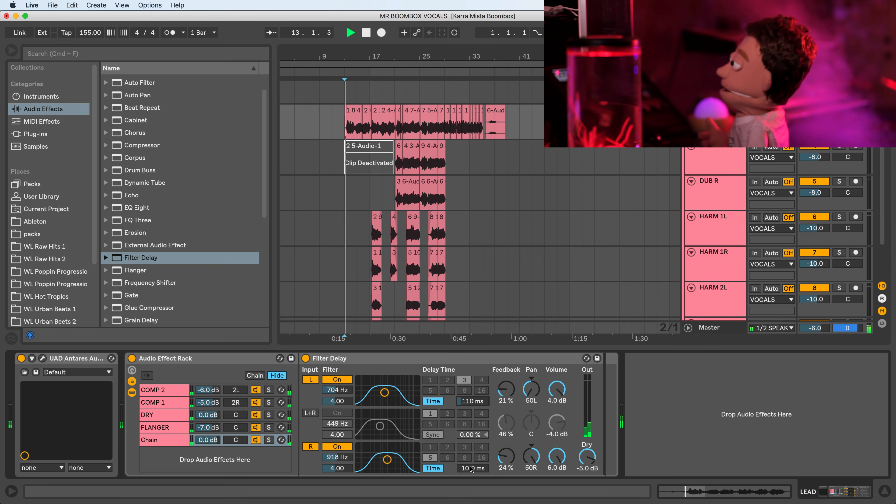
{"action": "mouse_move", "coordinate": [471, 469]}
{"action": "left_mouse_down"}
{"action": "mouse_move", "coordinate": [471, 460]}
{"action": "mouse_move", "coordinate": [471, 473]}
{"action": "left_mouse_up"}
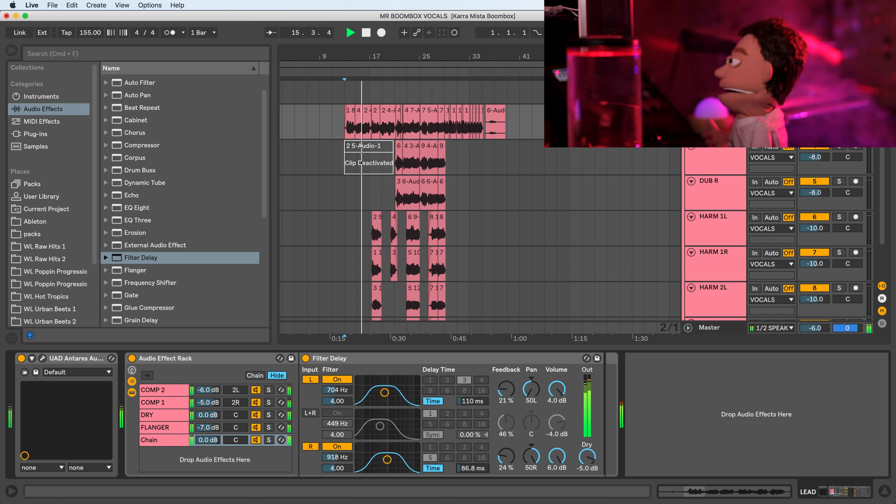
Step: Lower the Filter Delay chain's volume to -8.4 dB and rename the chain SLAP
{"action": "left_click_drag", "start_coordinate": [208, 440], "coordinate": [208, 445]}
{"action": "key", "text": "space"}
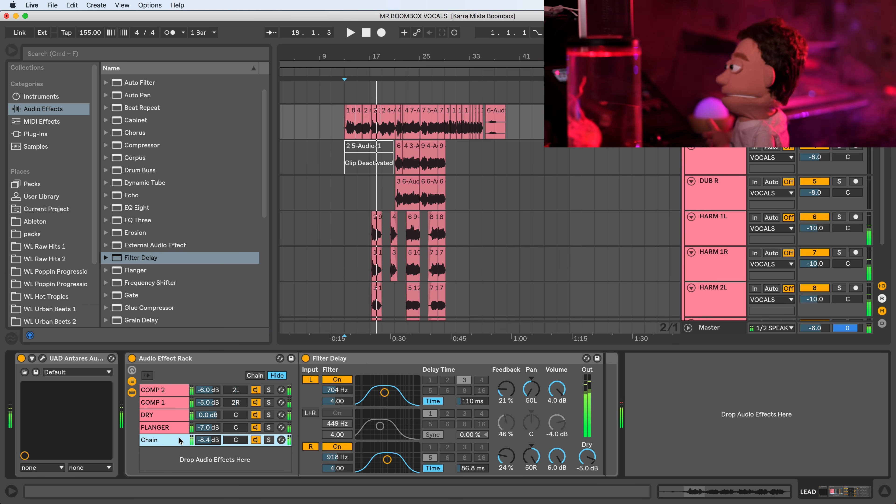
{"action": "left_click", "coordinate": [178, 438], "text": "super"}
{"action": "left_click", "coordinate": [149, 441]}
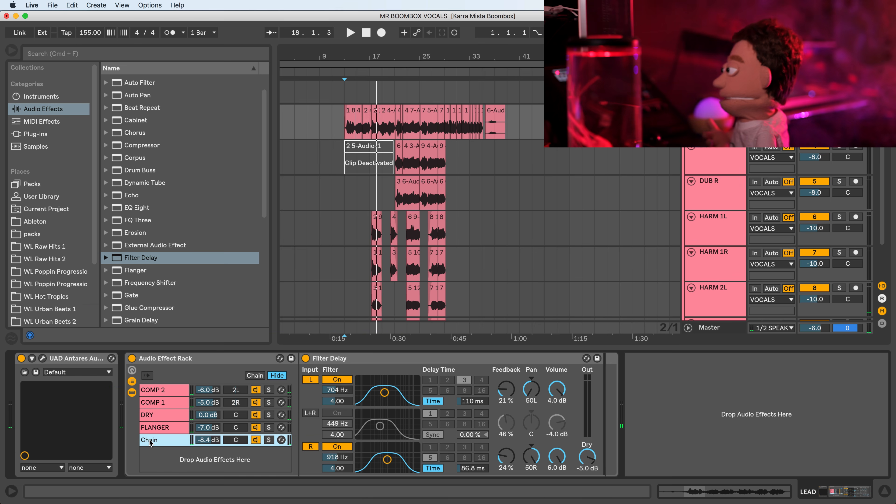
{"action": "key", "text": "super+r"}
{"action": "type", "text": "SLA"}
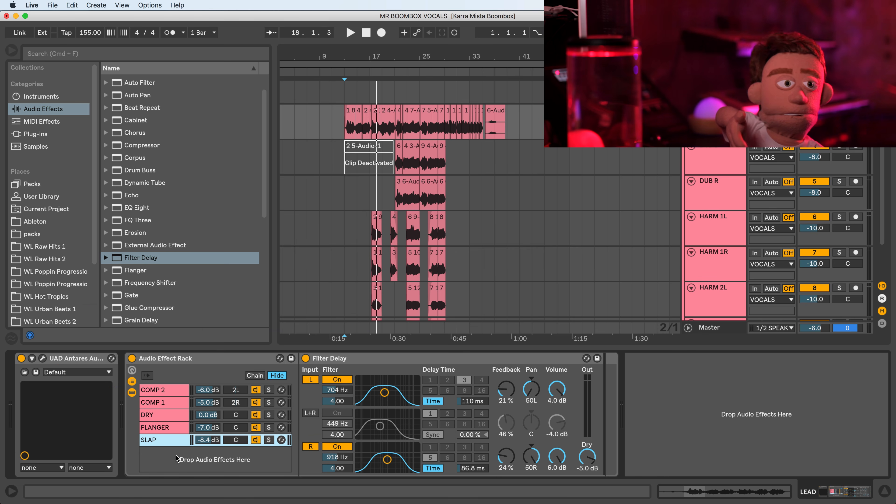
Step: While playing the vocal, set the Filter Delay's L filter to 801 Hz at 2.75 and R filter to 1.58 kHz at 3.00
{"action": "left_click", "coordinate": [162, 355]}
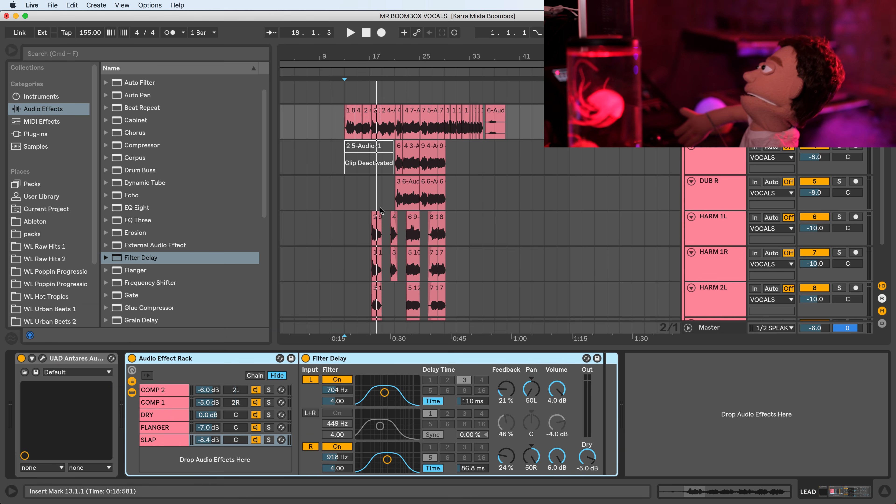
{"action": "left_click", "coordinate": [365, 212]}
{"action": "key", "text": "space"}
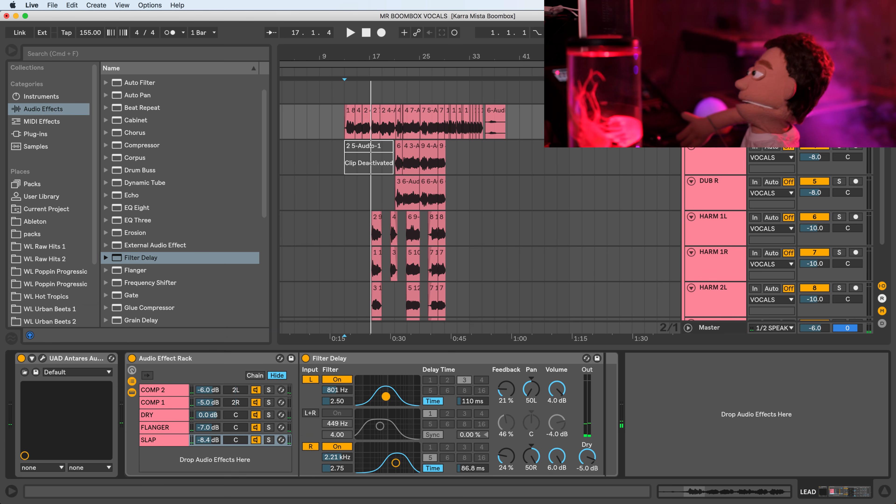
{"action": "key", "text": "space"}
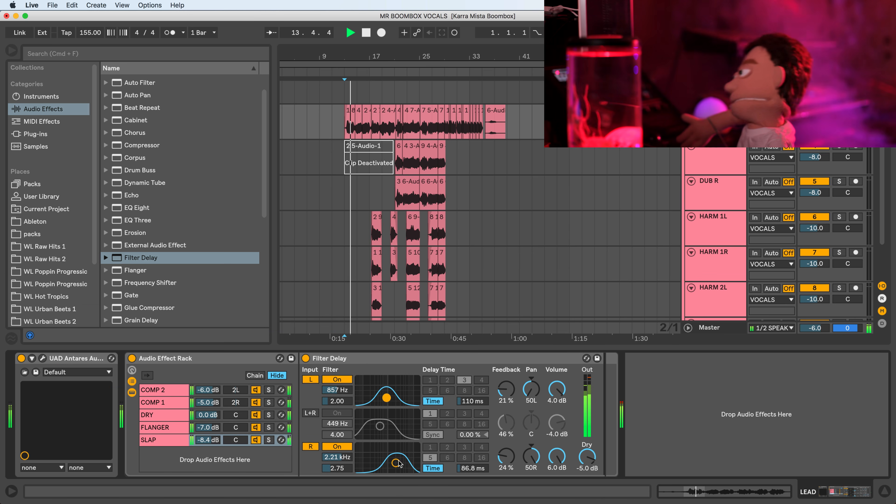
{"action": "left_click_drag", "start_coordinate": [396, 462], "coordinate": [392, 462]}
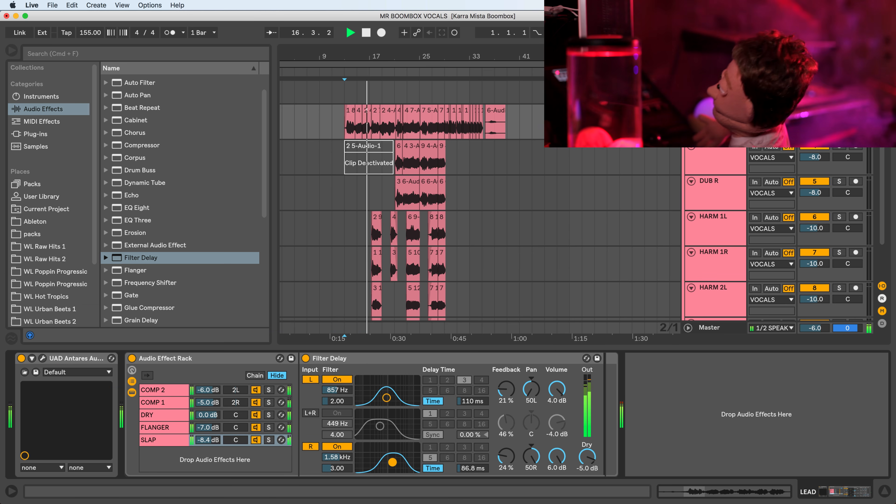
{"action": "left_click_drag", "start_coordinate": [387, 398], "coordinate": [387, 396]}
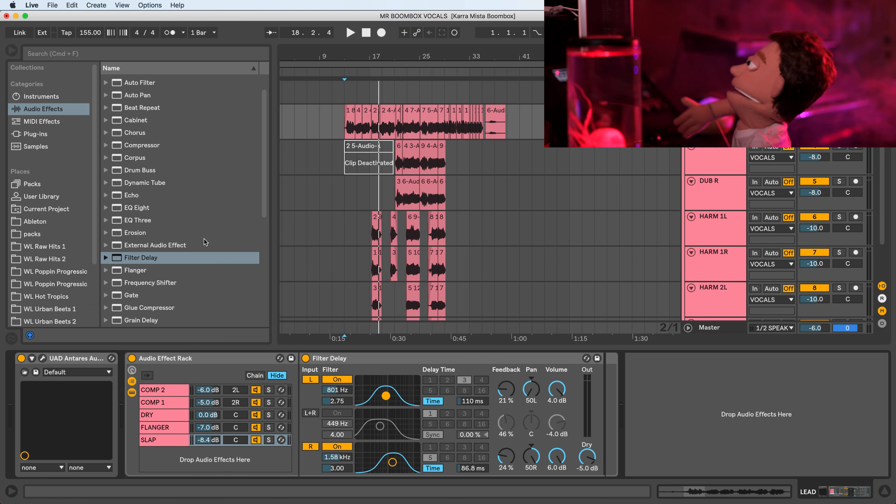
Step: Add a Chorus after the Filter Delay in the SLAP chain and set its dry/wet to 100% during playback
{"action": "left_click", "coordinate": [162, 437]}
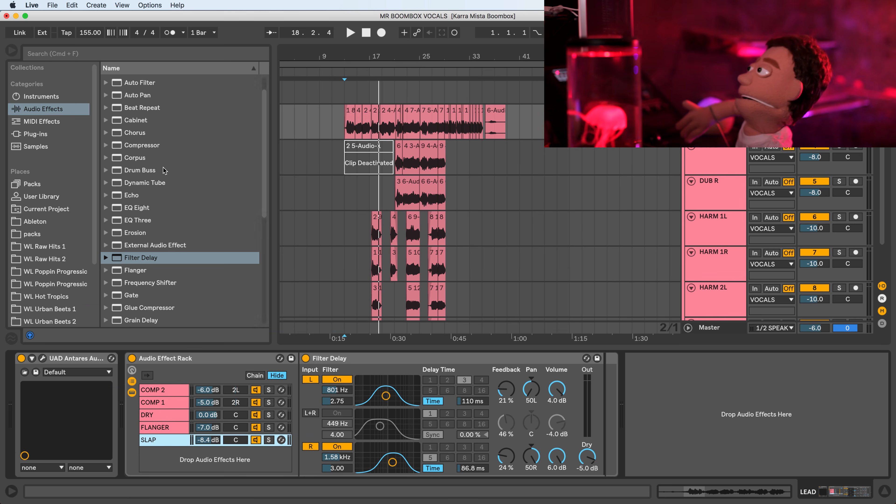
{"action": "left_click_drag", "start_coordinate": [122, 134], "coordinate": [605, 392]}
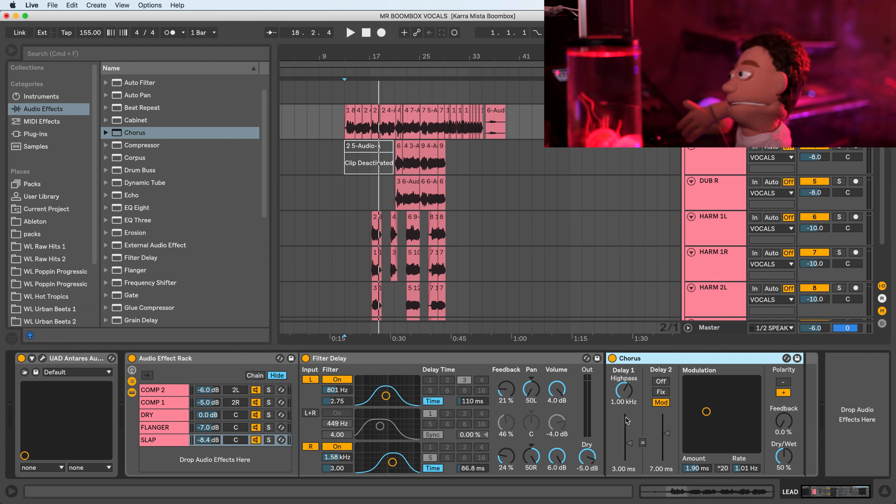
{"action": "key", "text": "space"}
{"action": "left_click_drag", "start_coordinate": [784, 456], "coordinate": [783, 420]}
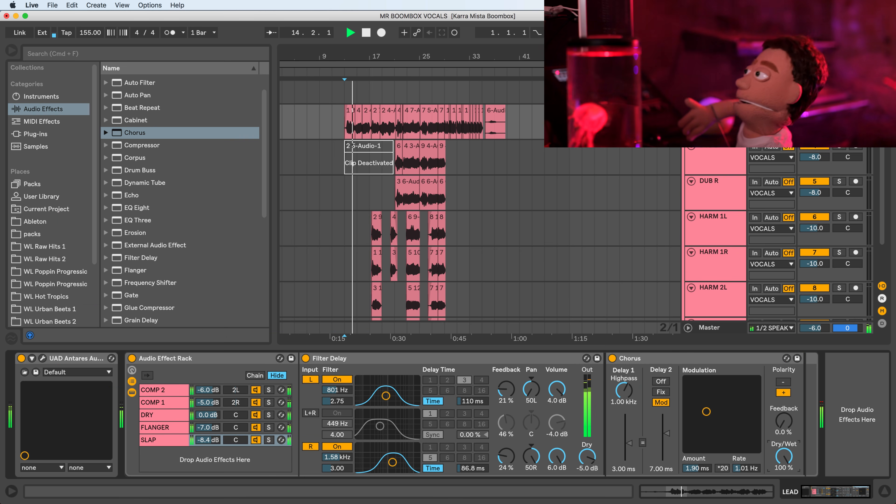
{"action": "left_click_drag", "start_coordinate": [783, 455], "coordinate": [782, 451]}
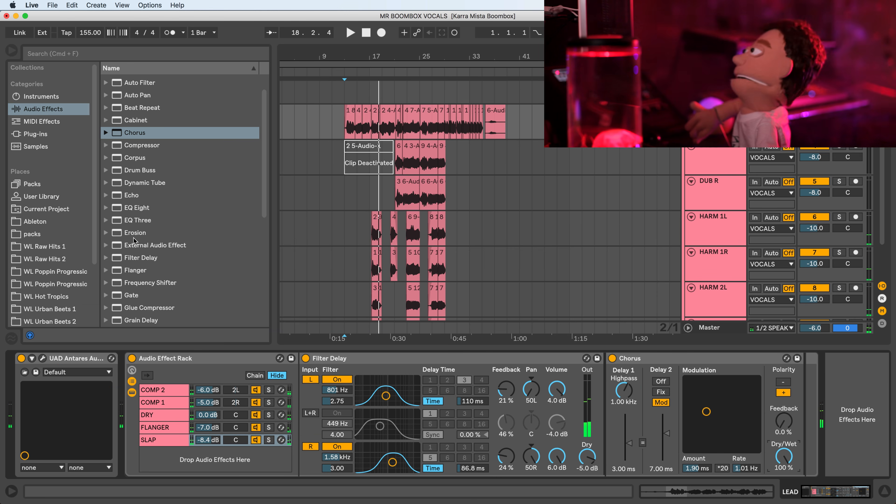
Step: Insert an Overdrive between the Filter Delay and Chorus, and lower the SLAP chain's volume to -10.2 dB
{"action": "scroll", "coordinate": [135, 242], "scroll_direction": "down", "scroll_amount": 3}
{"action": "left_click_drag", "start_coordinate": [160, 320], "coordinate": [171, 318]}
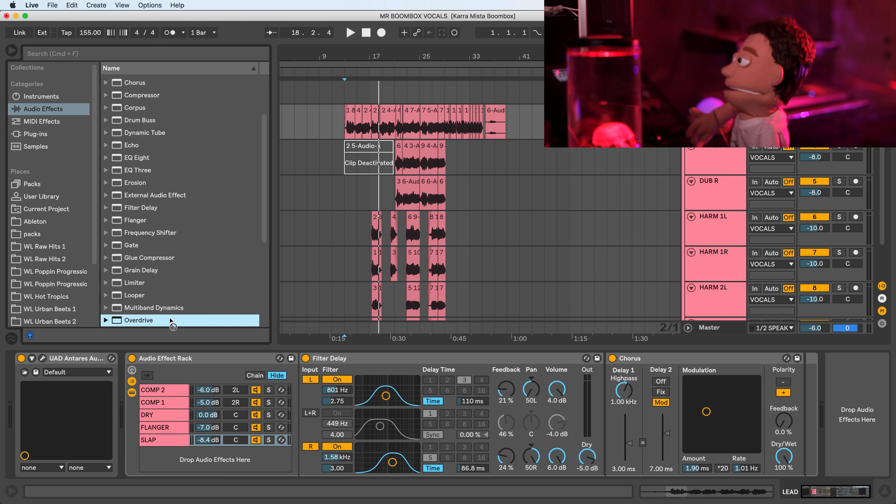
{"action": "left_click_drag", "start_coordinate": [593, 363], "coordinate": [605, 385]}
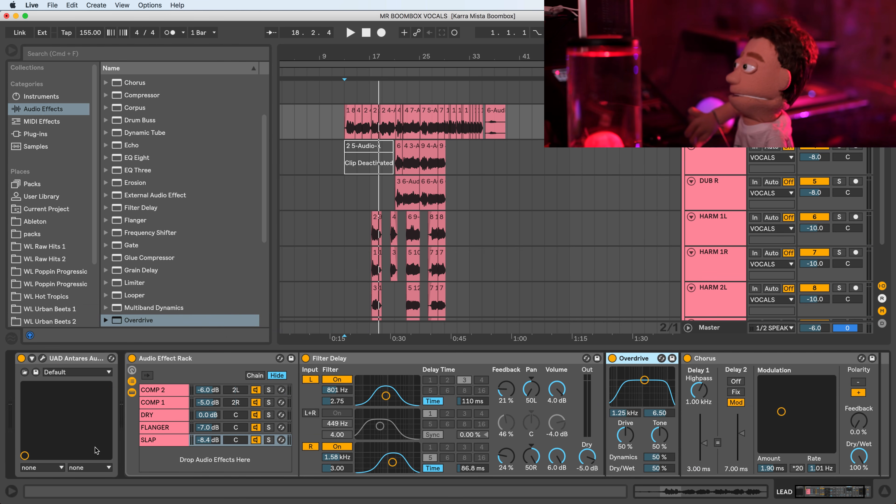
{"action": "left_click", "coordinate": [182, 443]}
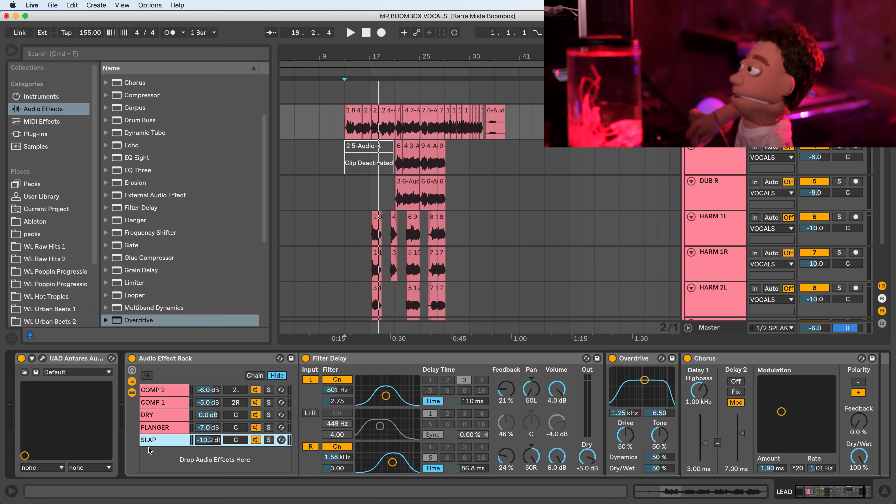
{"action": "left_click", "coordinate": [147, 416]}
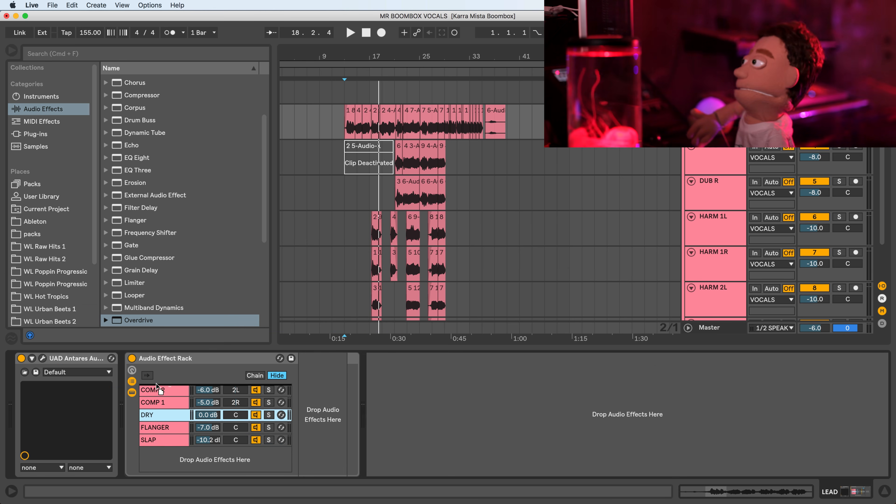
{"action": "left_click_drag", "start_coordinate": [156, 383], "coordinate": [158, 388]}
{"action": "key", "text": "super+z"}
{"action": "key", "text": "super+z"}
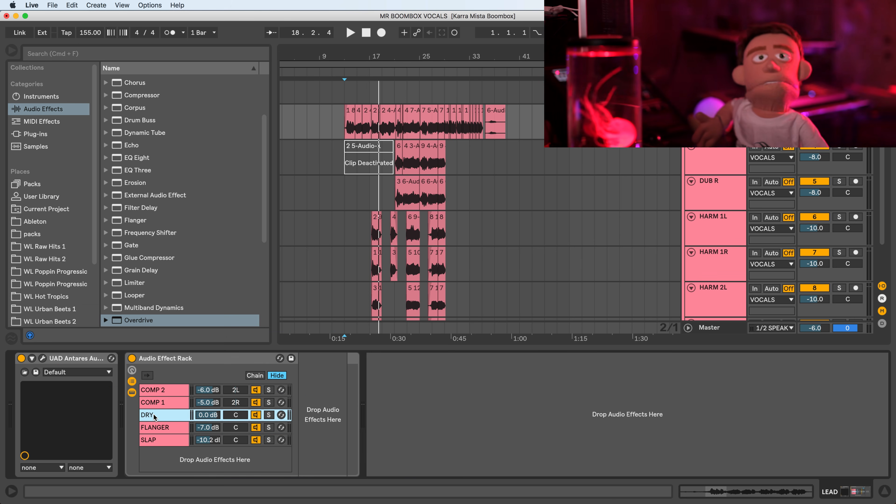
Step: Move the DRY chain to the top of the rack's chain list and review the devices in the other chains
{"action": "left_click_drag", "start_coordinate": [163, 413], "coordinate": [166, 388]}
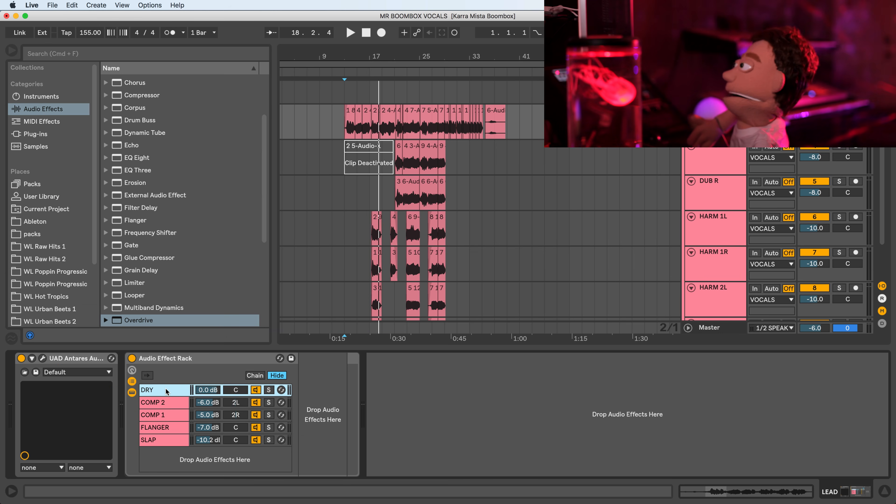
{"action": "left_click", "coordinate": [160, 439]}
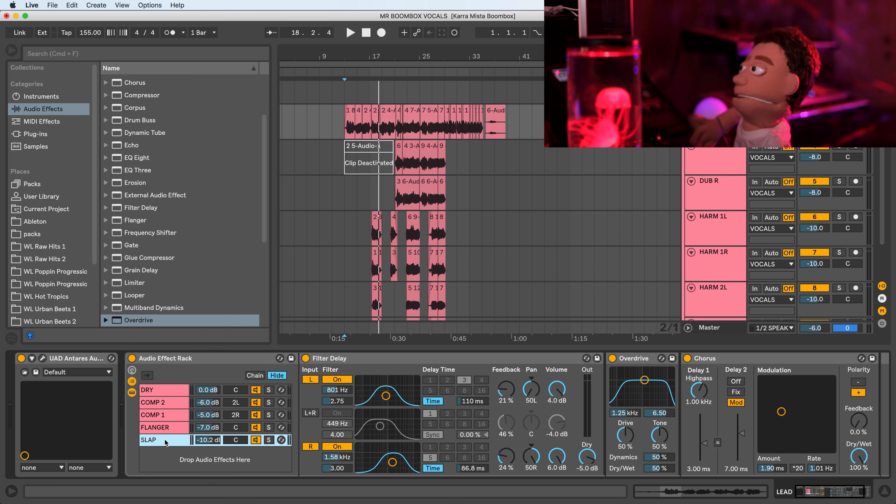
{"action": "left_click", "coordinate": [163, 428]}
{"action": "left_click", "coordinate": [168, 403]}
{"action": "left_click", "coordinate": [165, 387]}
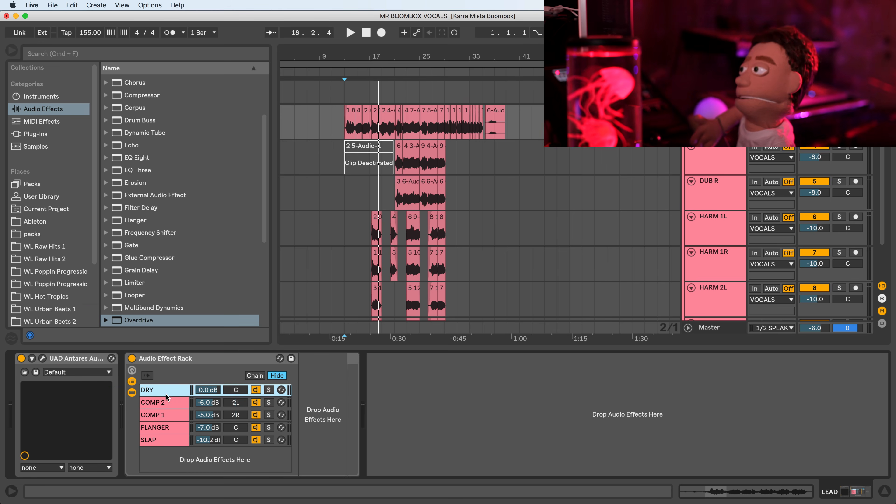
Step: During playback, set SLAP's Overdrive filter to 1.56 kHz with bandwidth 2.98 and dry/wet to 23%, and the Chorus feedback to 40%
{"action": "left_click", "coordinate": [158, 445]}
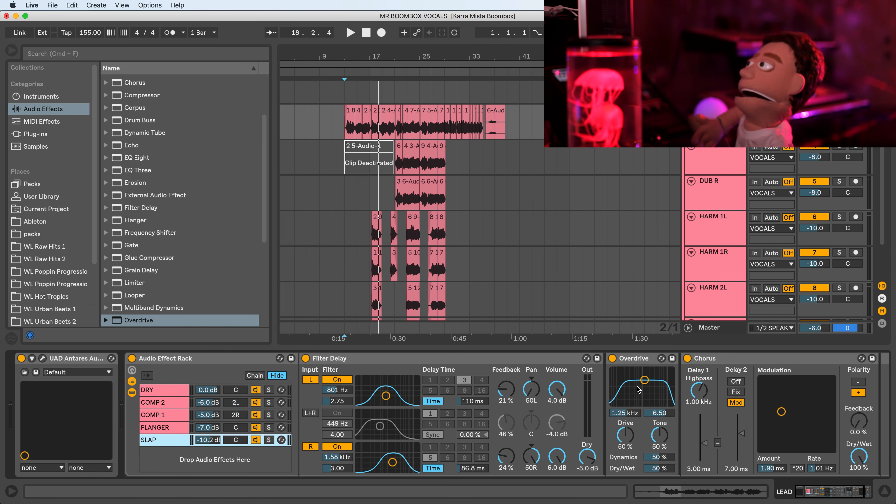
{"action": "key", "text": "space"}
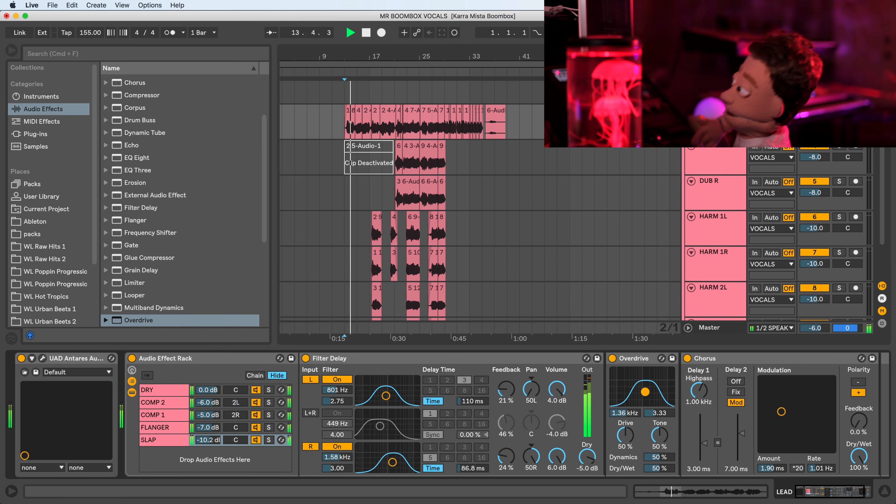
{"action": "left_click_drag", "start_coordinate": [645, 380], "coordinate": [647, 393]}
{"action": "mouse_move", "coordinate": [660, 469]}
{"action": "left_mouse_down"}
{"action": "mouse_move", "coordinate": [660, 447]}
{"action": "mouse_move", "coordinate": [659, 483]}
{"action": "left_mouse_up"}
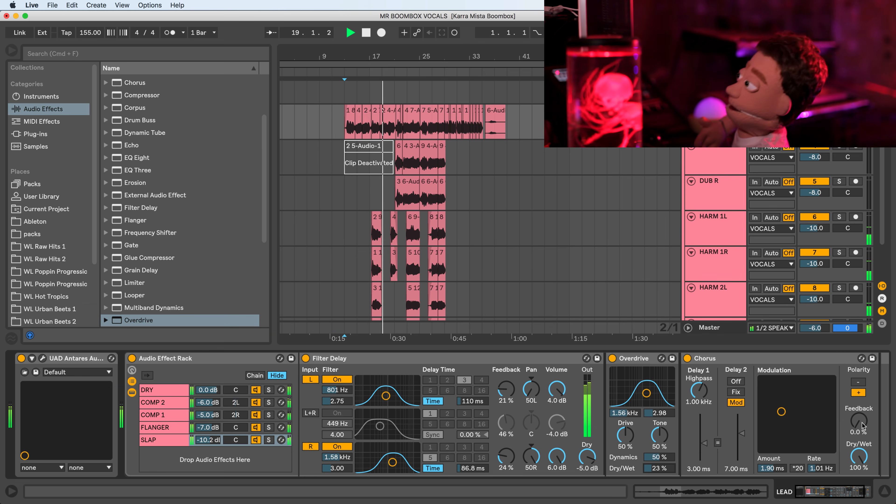
{"action": "mouse_move", "coordinate": [859, 421]}
{"action": "left_mouse_down"}
{"action": "mouse_move", "coordinate": [859, 393]}
{"action": "mouse_move", "coordinate": [859, 408]}
{"action": "left_mouse_up"}
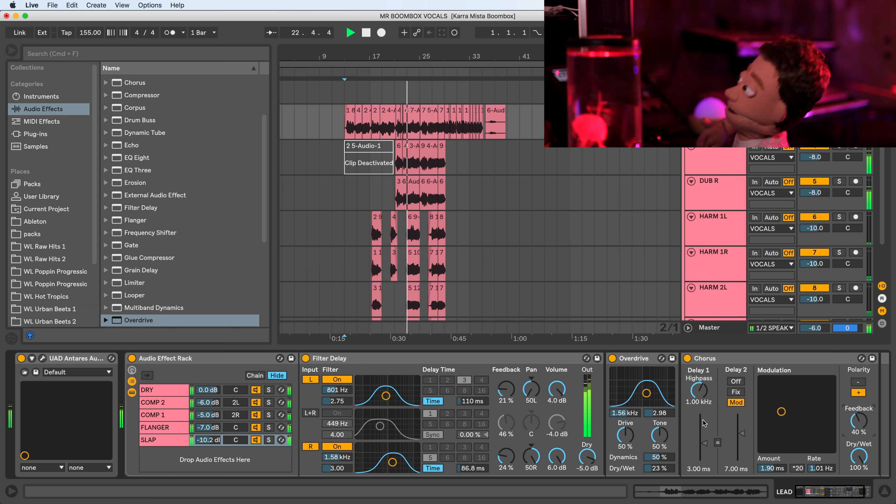
Step: Set the Overdrive to 24% drive, 43% tone, 22% dynamics and 41% dry/wet, with its filter at 1.46 kHz and bandwidth 2.09
{"action": "left_click_drag", "start_coordinate": [630, 437], "coordinate": [660, 464]}
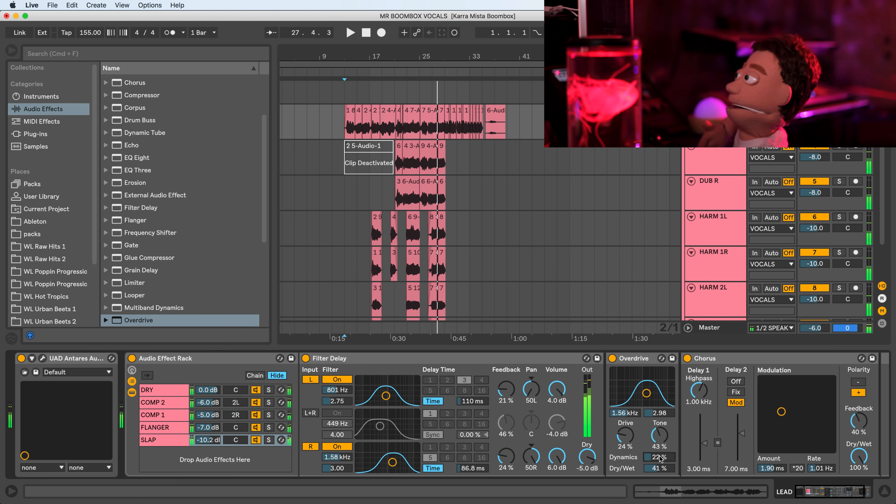
{"action": "left_click_drag", "start_coordinate": [645, 394], "coordinate": [644, 400]}
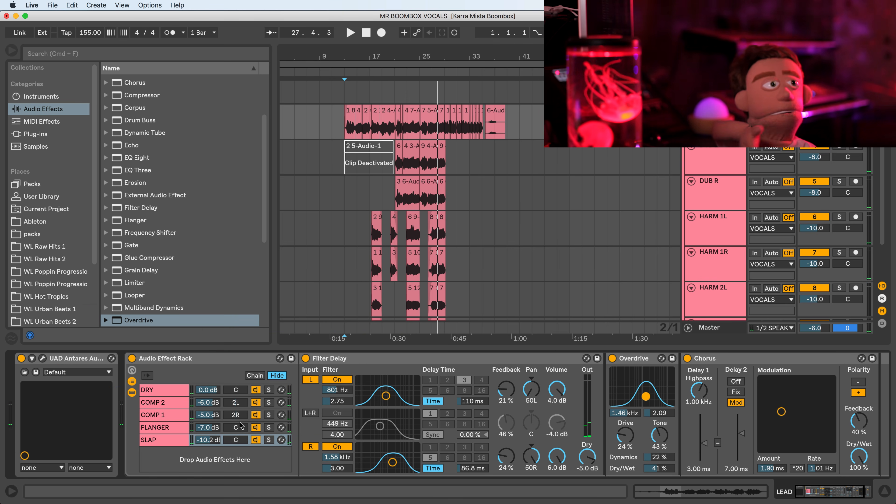
Step: Audition the DRY chain on its own during playback, and compare it with the full chain blend
{"action": "left_click", "coordinate": [153, 391]}
{"action": "key", "text": "space"}
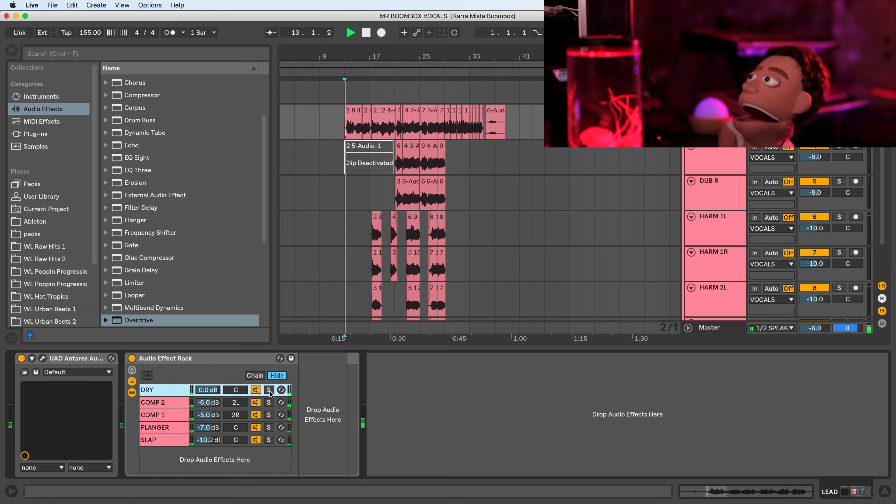
{"action": "left_click", "coordinate": [269, 390]}
{"action": "left_click", "coordinate": [269, 390]}
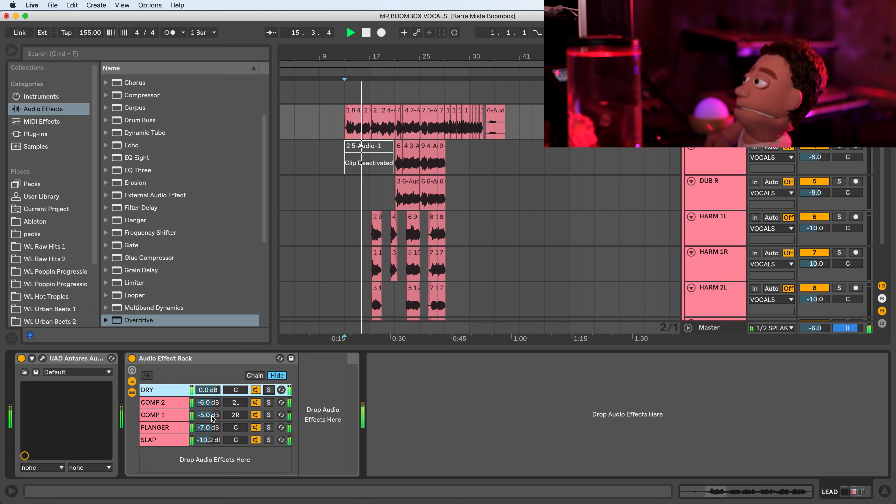
Step: Lower the SLAP chain to -15.0 dB, pan FLANGER to 12L and SLAP to 12R, and play the result
{"action": "left_click", "coordinate": [206, 441]}
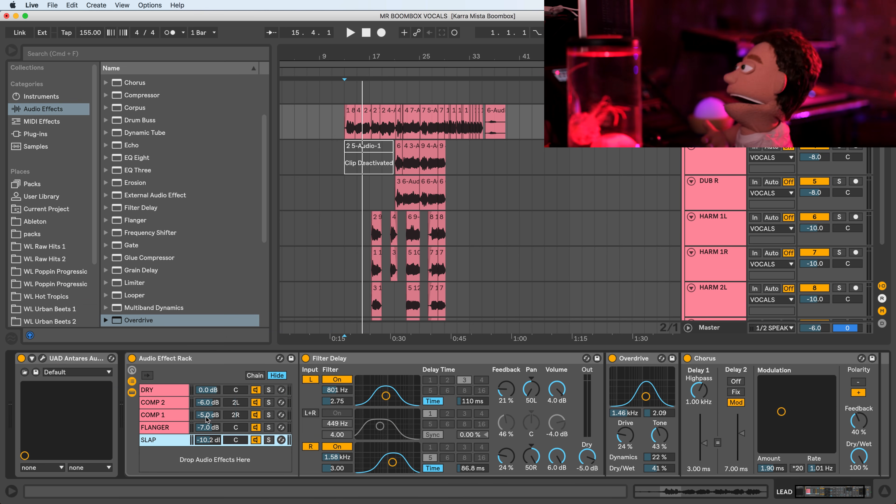
{"action": "left_click_drag", "start_coordinate": [209, 441], "coordinate": [210, 459]}
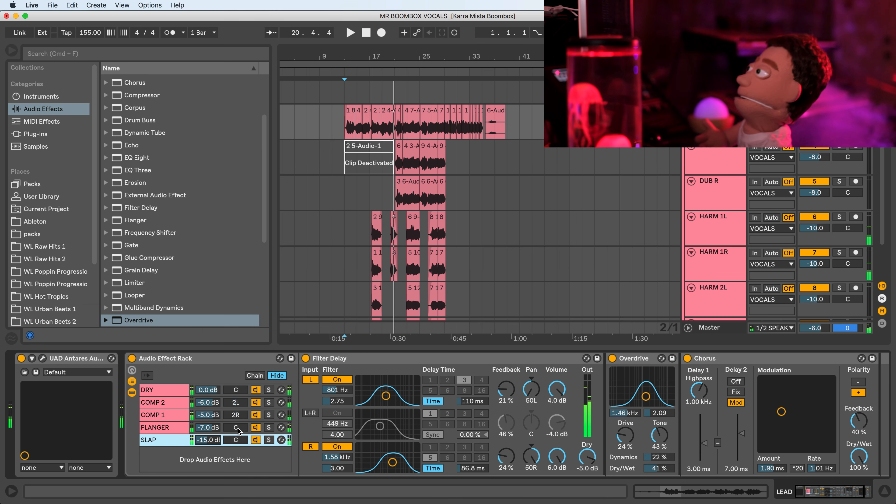
{"action": "left_click_drag", "start_coordinate": [235, 427], "coordinate": [236, 438]}
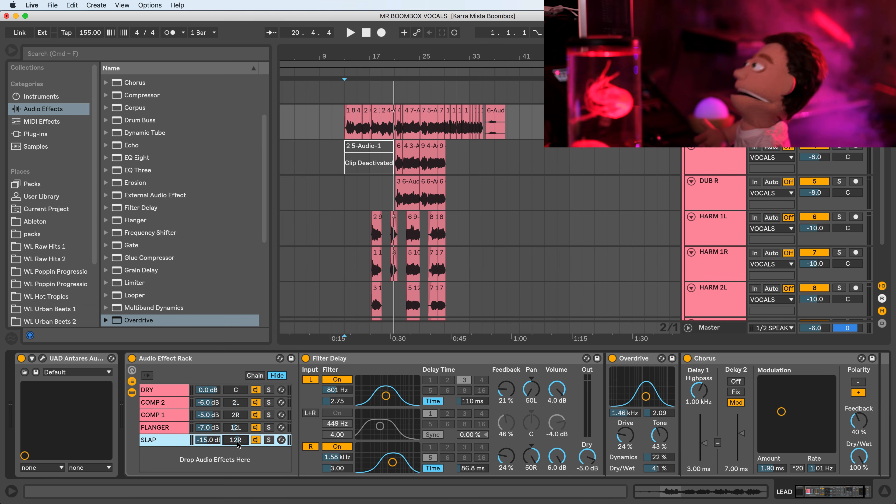
{"action": "key", "text": "space"}
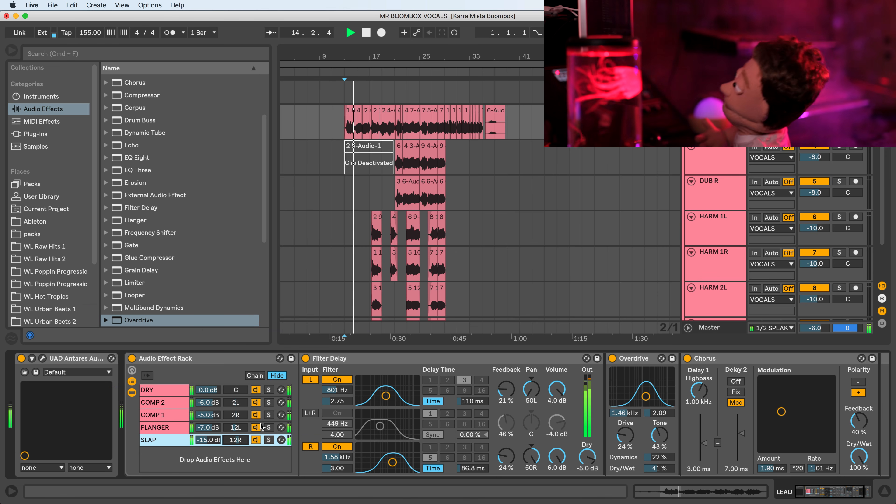
Step: Undo and redo the FLANGER and SLAP panning during playback to compare centred and spread delays
{"action": "key", "text": "super+z"}
{"action": "key", "text": "super+z"}
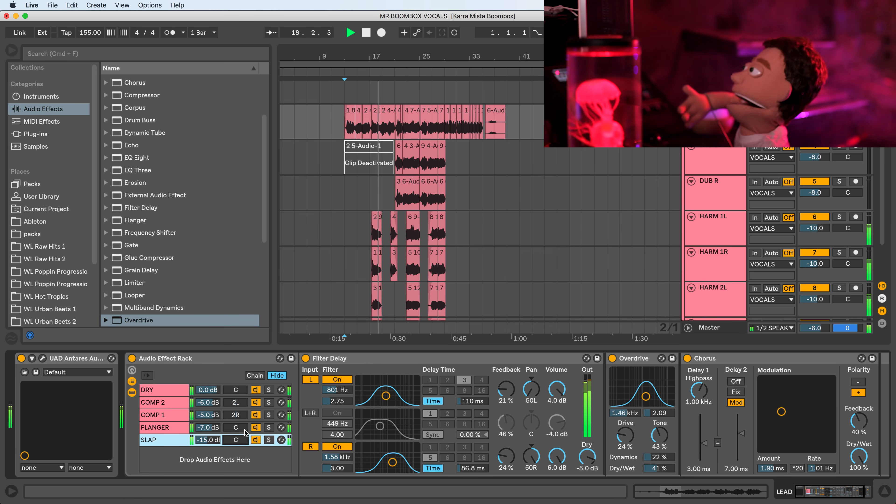
{"action": "key", "text": "super+shift+z"}
{"action": "key", "text": "super+shift+z"}
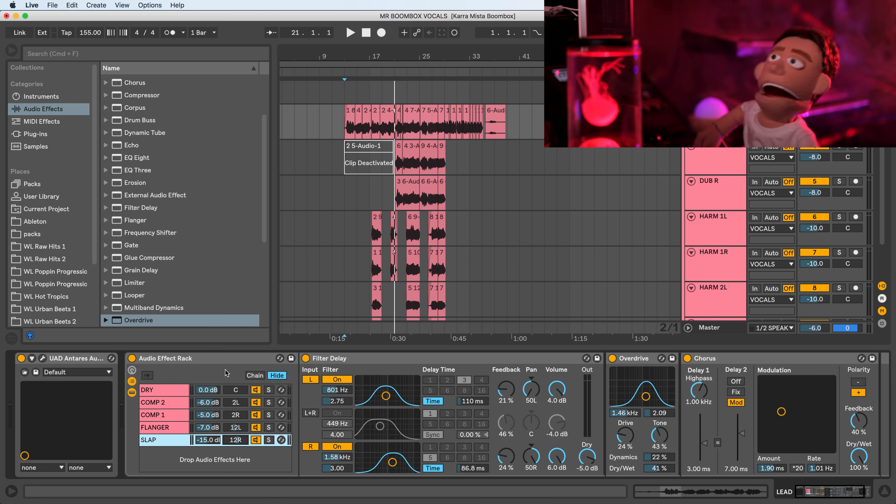
Step: Create a new chain below SLAP in the rack and load a Reverb onto it
{"action": "right_click", "coordinate": [176, 449]}
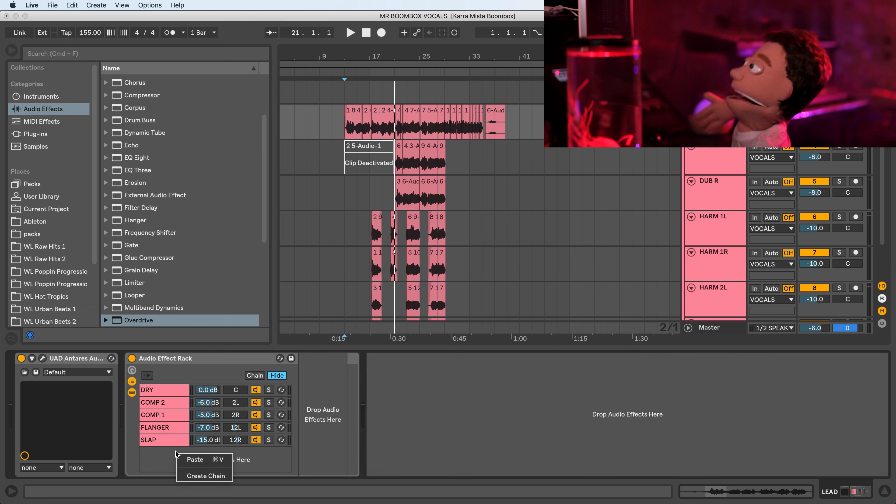
{"action": "left_click", "coordinate": [205, 477]}
{"action": "scroll", "coordinate": [155, 273], "scroll_direction": "down", "scroll_amount": 5}
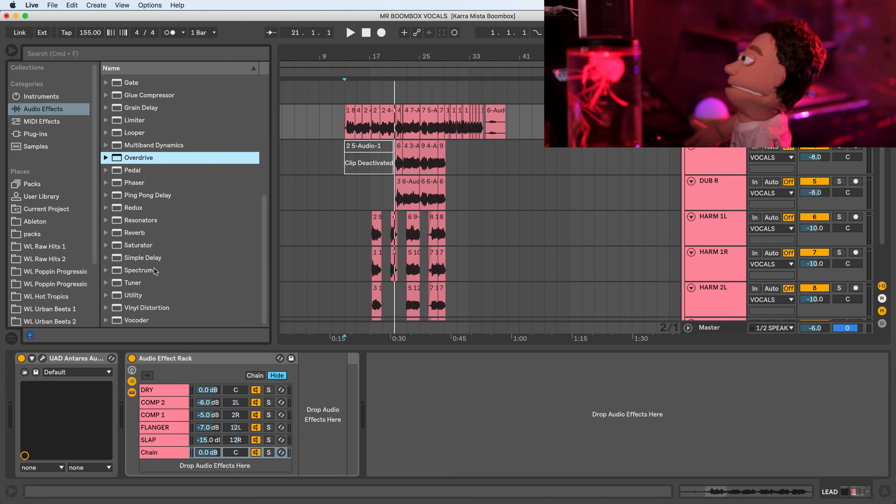
{"action": "left_click", "coordinate": [145, 233]}
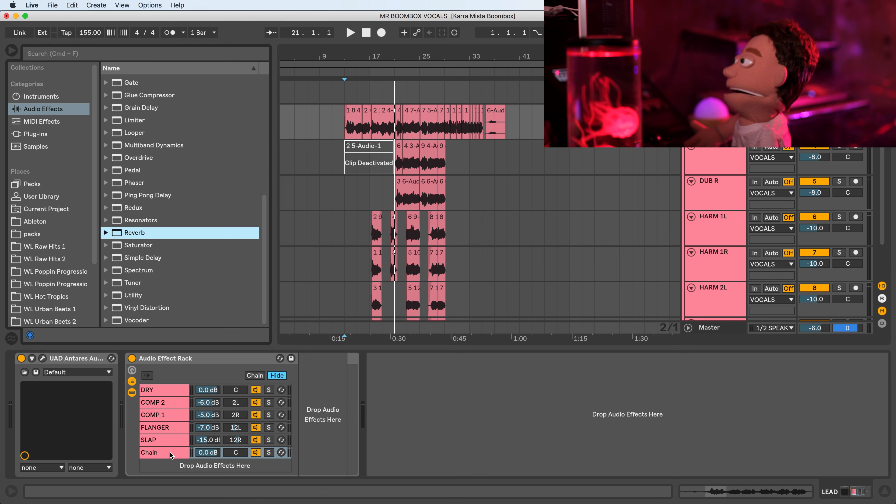
{"action": "left_click_drag", "start_coordinate": [118, 234], "coordinate": [178, 454]}
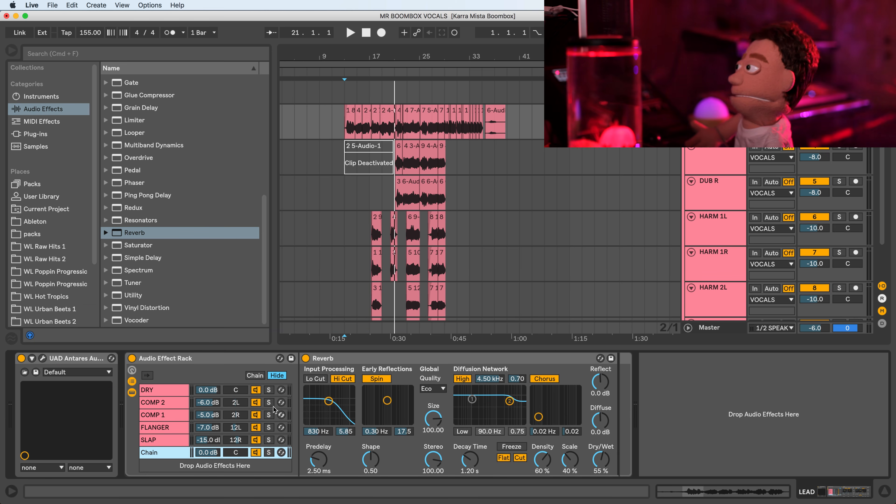
Step: Solo the new reverb chain and shorten the Reverb's decay time to 495 ms while auditioning it
{"action": "left_click", "coordinate": [268, 452]}
{"action": "key", "text": "space"}
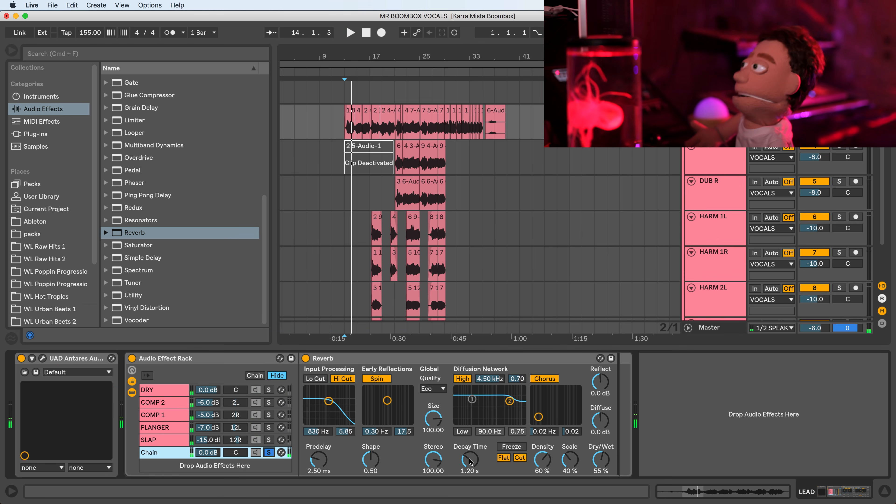
{"action": "left_click_drag", "start_coordinate": [469, 461], "coordinate": [470, 474]}
{"action": "key", "text": "space"}
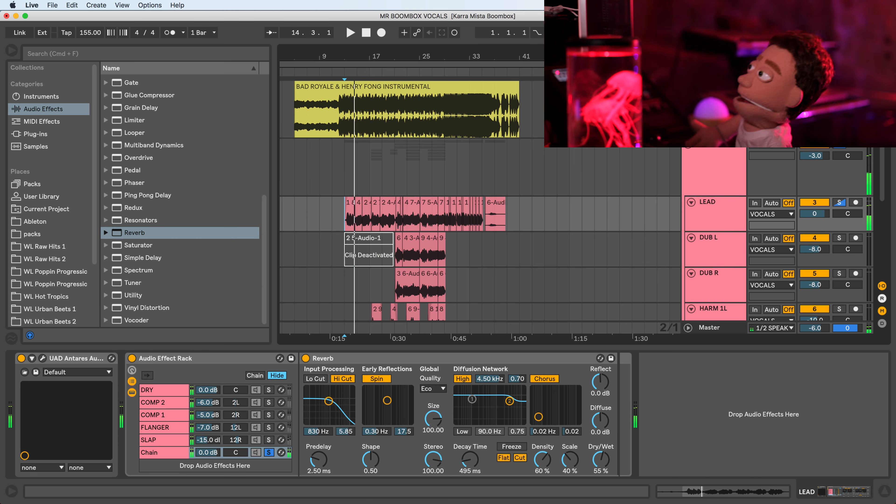
{"action": "key", "text": "space"}
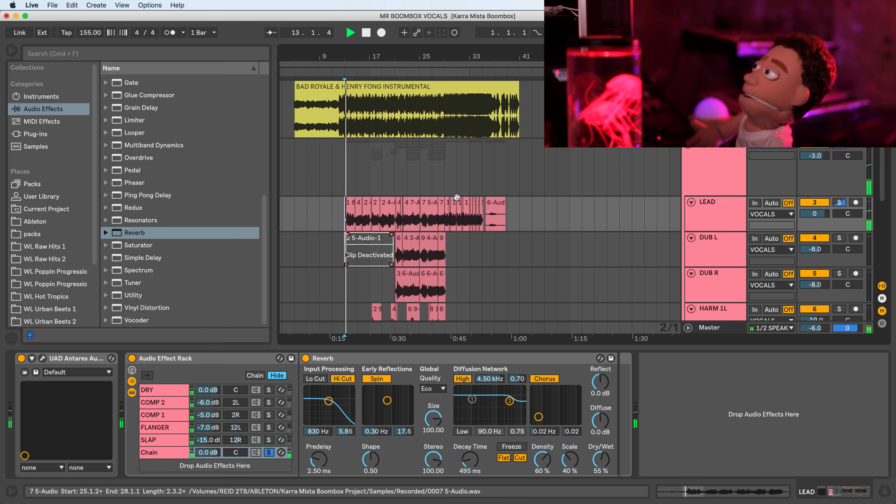
{"action": "scroll", "coordinate": [456, 196], "scroll_direction": "down", "scroll_amount": 1}
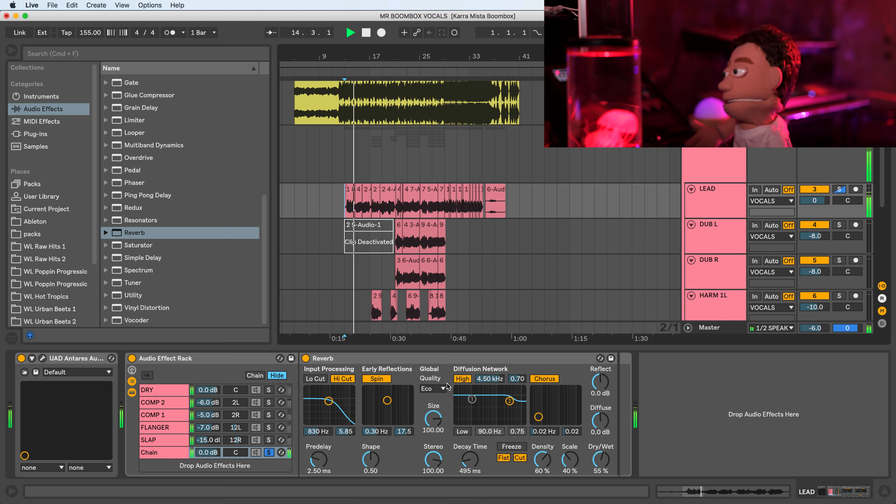
Step: Disable the Reverb's diffusion High filter, use only a low cut at 2.12 kHz with bandwidth 5.99, and set quality to High
{"action": "left_click", "coordinate": [463, 379]}
{"action": "left_click", "coordinate": [315, 379]}
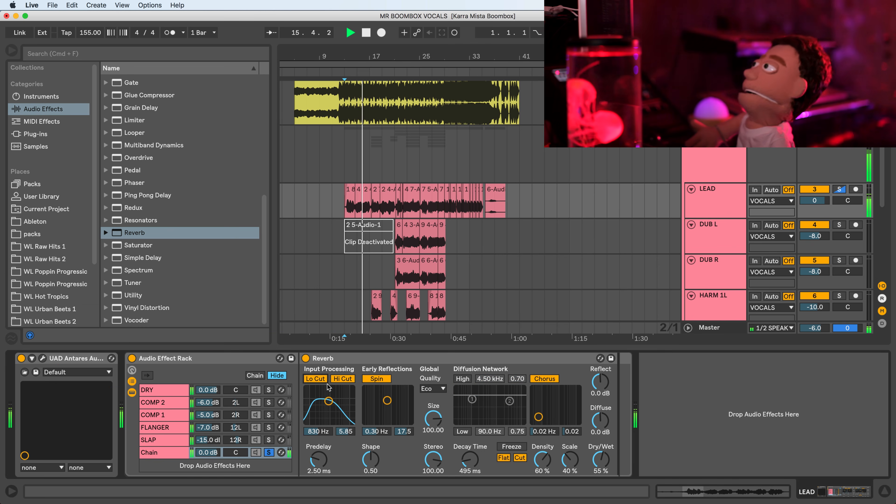
{"action": "left_click", "coordinate": [341, 378]}
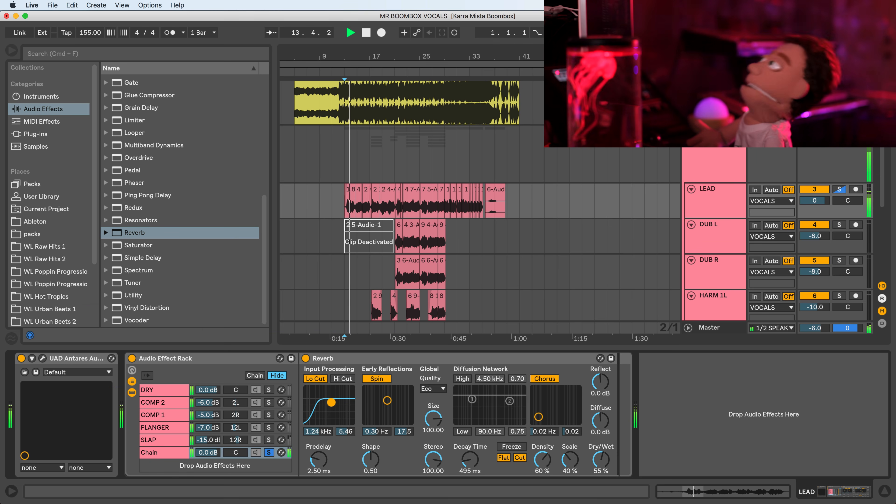
{"action": "left_click_drag", "start_coordinate": [329, 402], "coordinate": [335, 400]}
{"action": "left_click", "coordinate": [432, 388]}
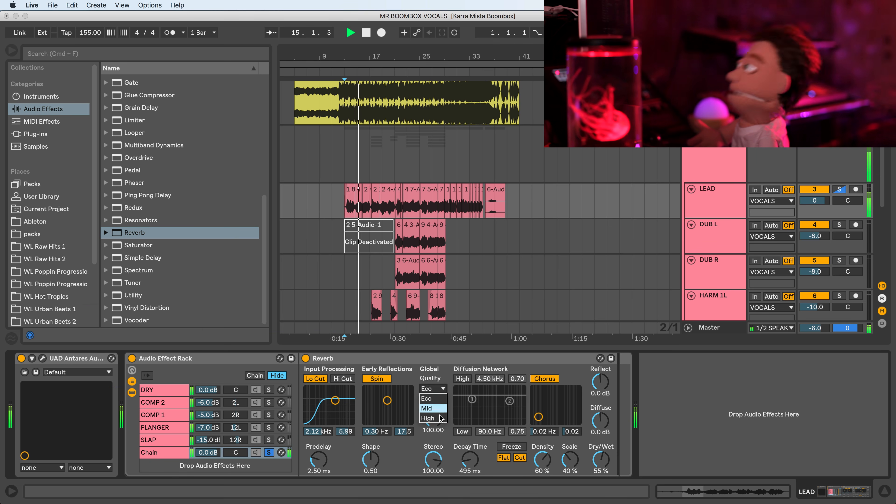
{"action": "left_click", "coordinate": [440, 421]}
Step: Set the Reverb to 778 ms decay, 21.2 ms predelay and 100% dry/wet, and rename its chain REV SHORT
{"action": "left_click_drag", "start_coordinate": [470, 460], "coordinate": [470, 449]}
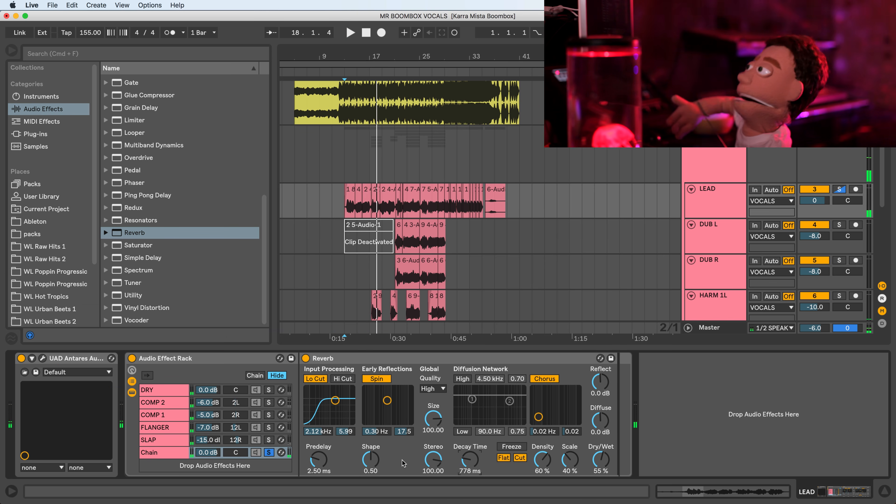
{"action": "mouse_move", "coordinate": [319, 460]}
{"action": "left_mouse_down"}
{"action": "mouse_move", "coordinate": [319, 445]}
{"action": "mouse_move", "coordinate": [325, 457]}
{"action": "left_mouse_up"}
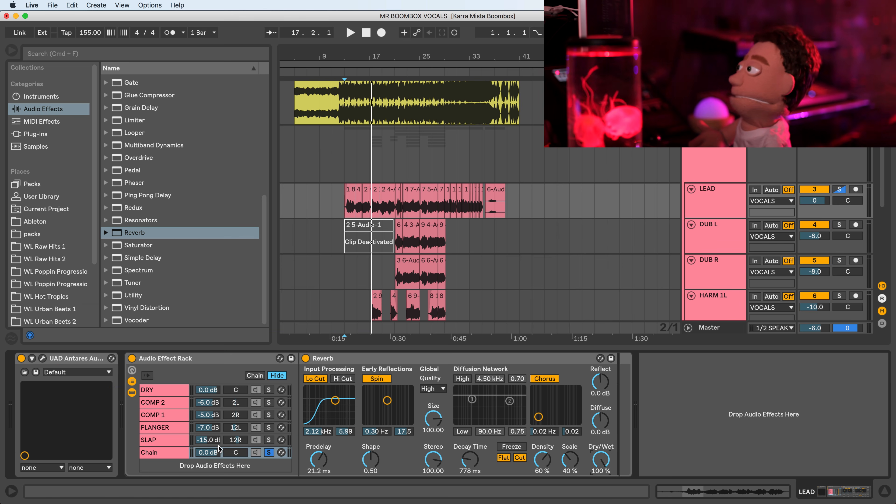
{"action": "left_click", "coordinate": [160, 455]}
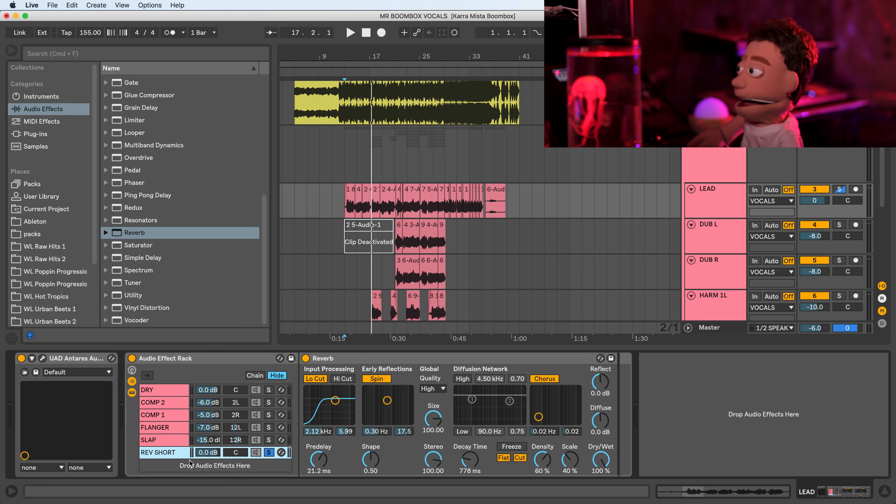
Step: During playback, unsolo REV SHORT, blend its volume in at -6.2 dB, and reduce the Reverb density to 31%
{"action": "key", "text": "space"}
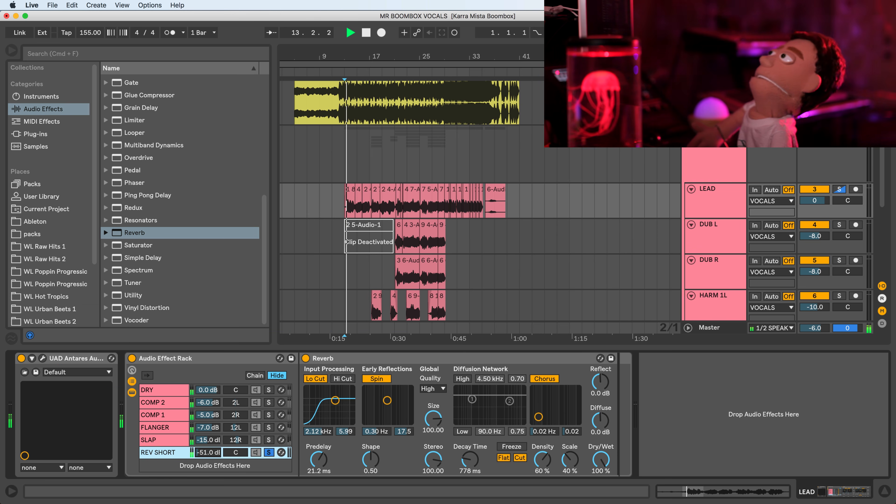
{"action": "left_click", "coordinate": [269, 452]}
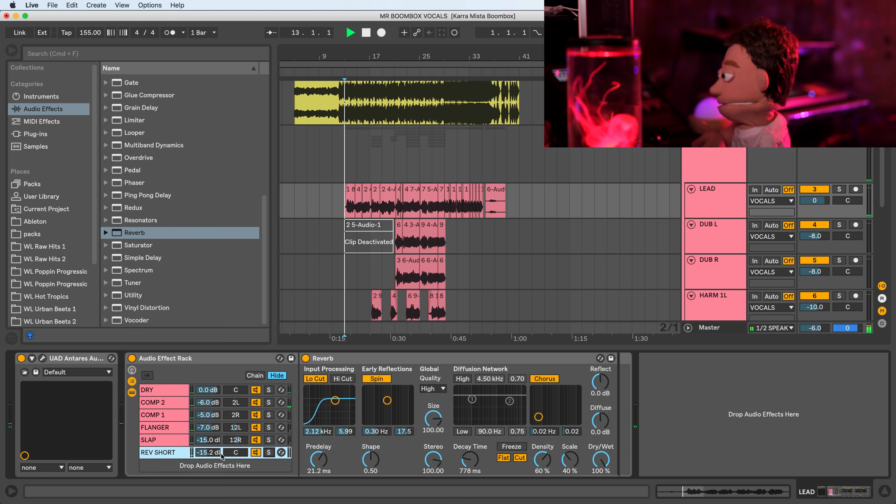
{"action": "left_click_drag", "start_coordinate": [209, 452], "coordinate": [208, 433]}
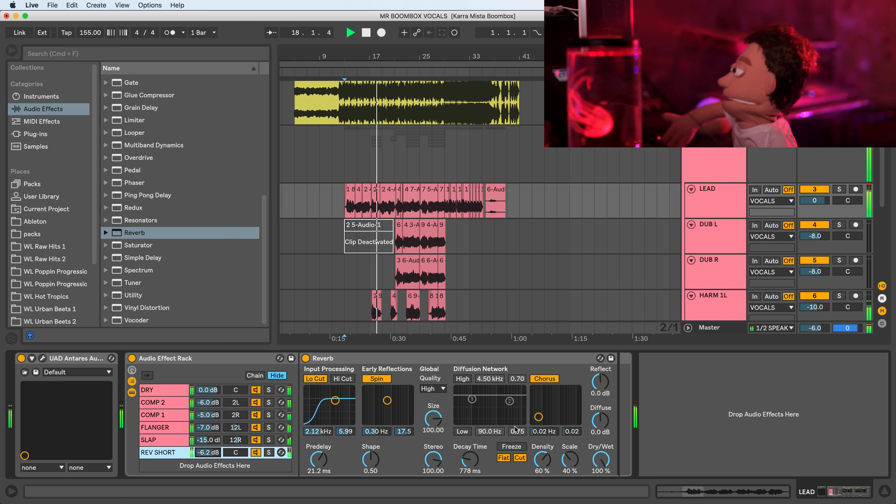
{"action": "left_click_drag", "start_coordinate": [543, 459], "coordinate": [543, 469]}
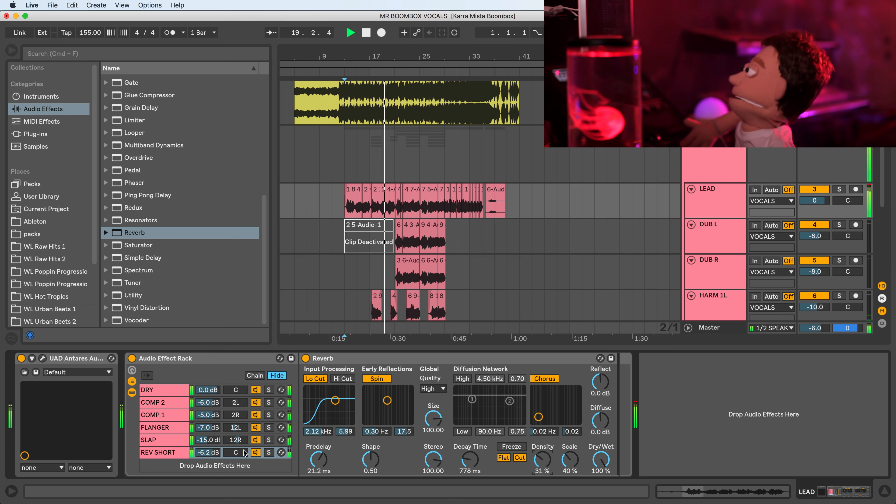
Step: Set the REV SHORT chain's volume to 0.0 dB and compare the vocal with the chain off and on
{"action": "left_click_drag", "start_coordinate": [213, 457], "coordinate": [213, 455]}
{"action": "double_click", "coordinate": [213, 454]}
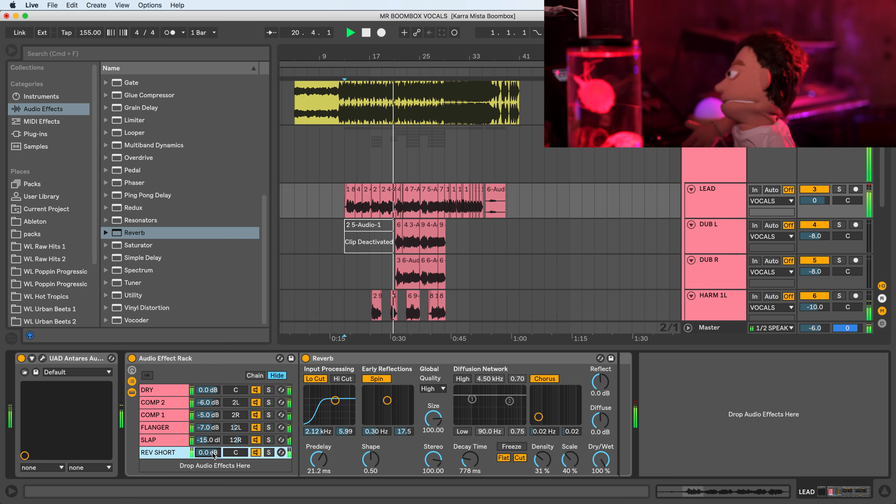
{"action": "left_click", "coordinate": [255, 453]}
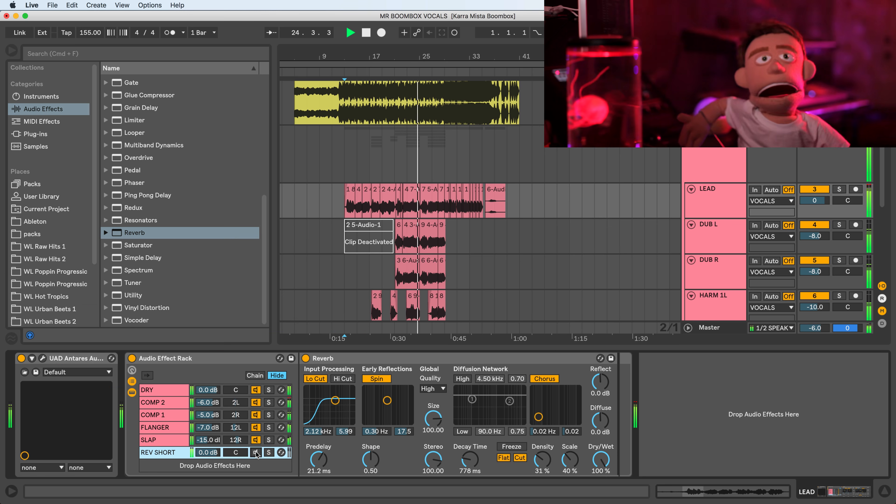
{"action": "left_click", "coordinate": [256, 453]}
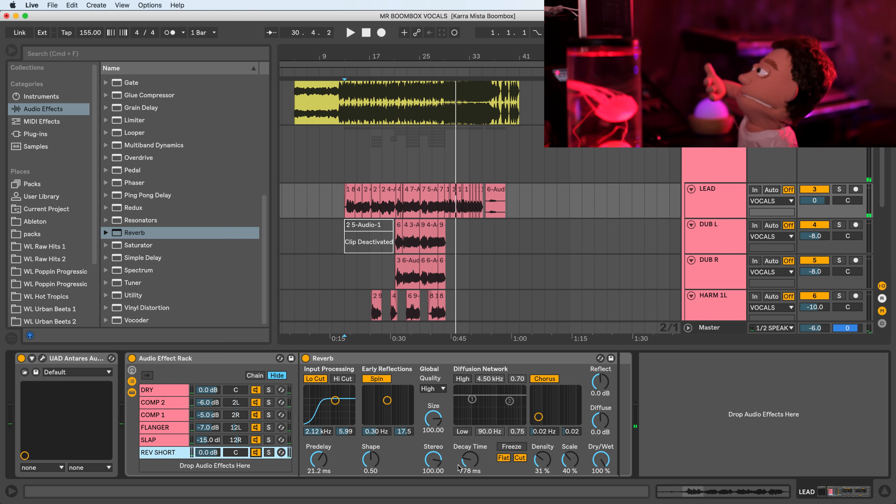
Step: Set the Reverb's stereo width to 120 and decay time to 567 ms, comparing playback with REV SHORT off and on
{"action": "left_click_drag", "start_coordinate": [434, 455], "coordinate": [435, 459]}
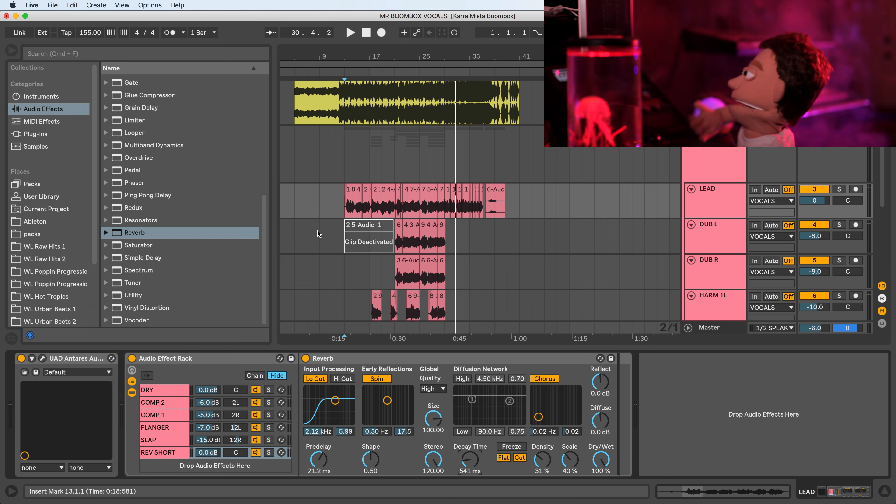
{"action": "left_click", "coordinate": [342, 207]}
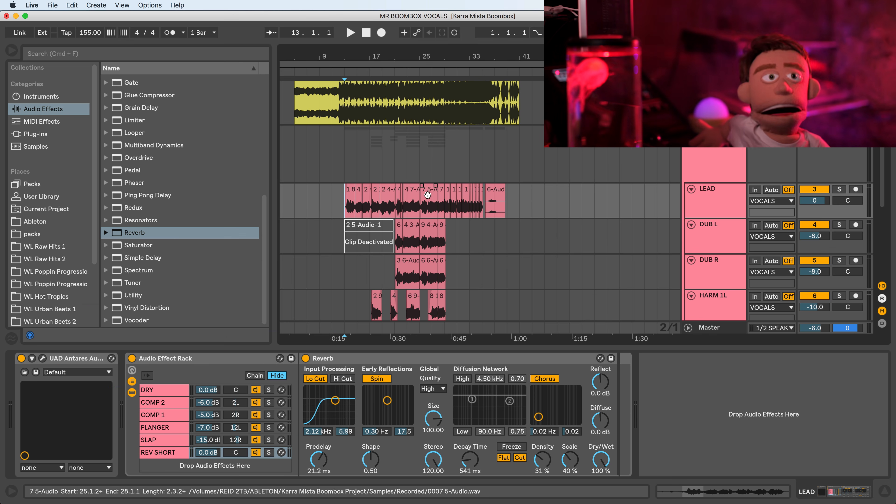
{"action": "key", "text": "space"}
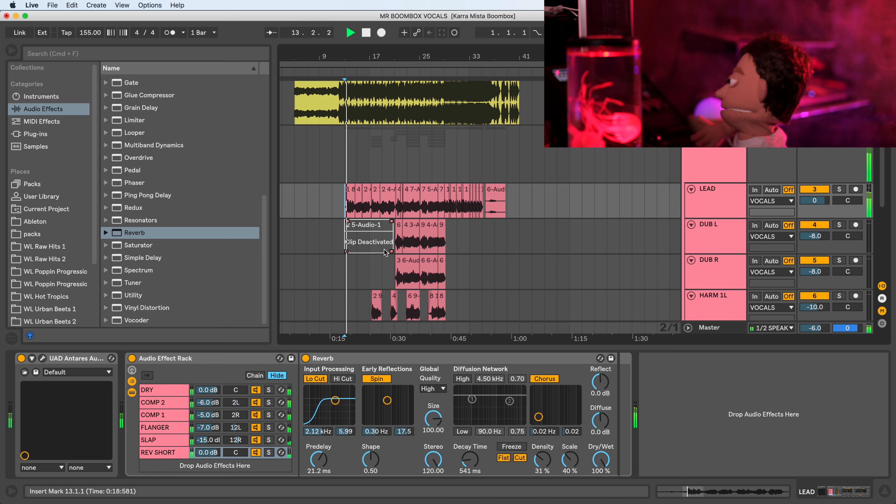
{"action": "left_click_drag", "start_coordinate": [470, 465], "coordinate": [470, 461]}
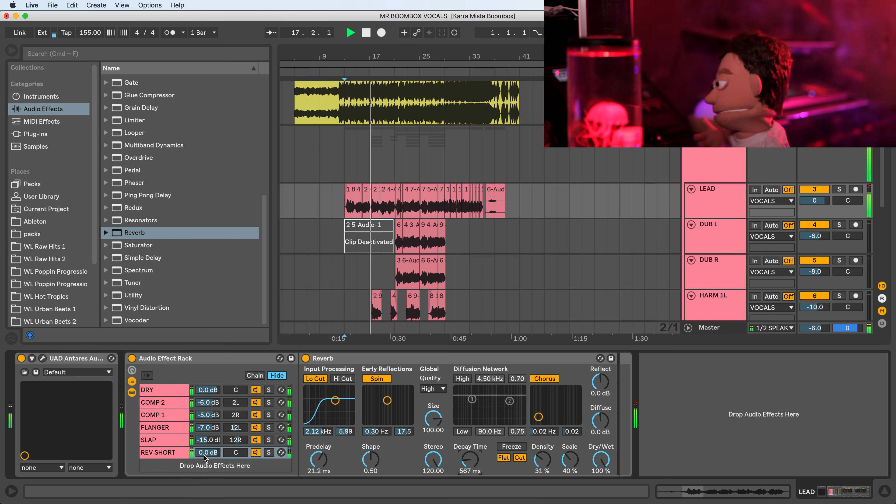
{"action": "left_click", "coordinate": [257, 452]}
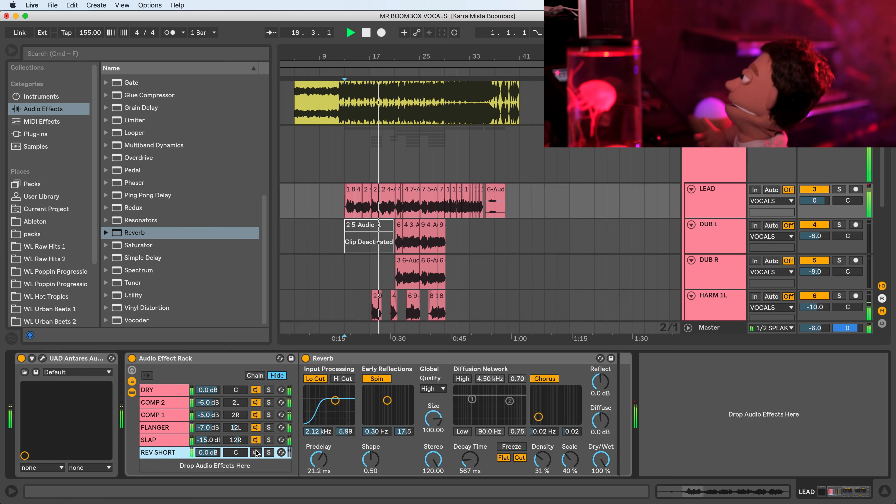
{"action": "left_click", "coordinate": [256, 453]}
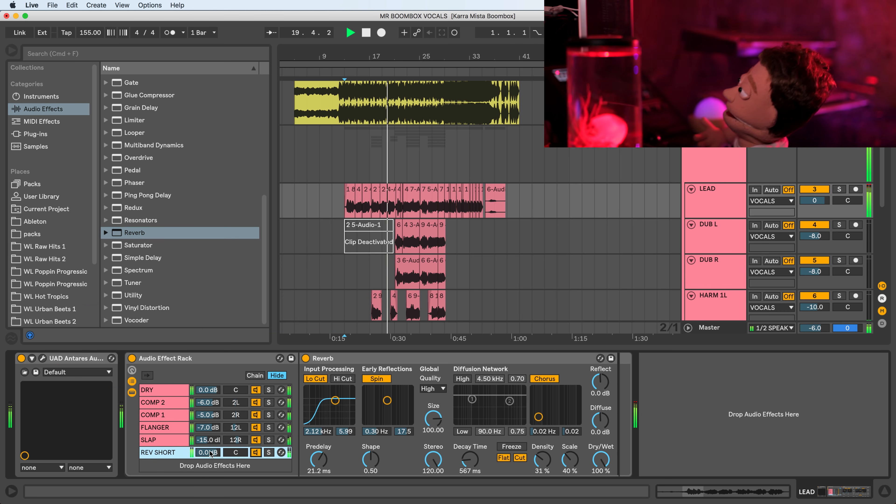
Step: Set the REV SHORT chain's volume to -2.7 dB and add a chain named REVERB LONG containing a Reverb
{"action": "left_click_drag", "start_coordinate": [208, 452], "coordinate": [208, 459]}
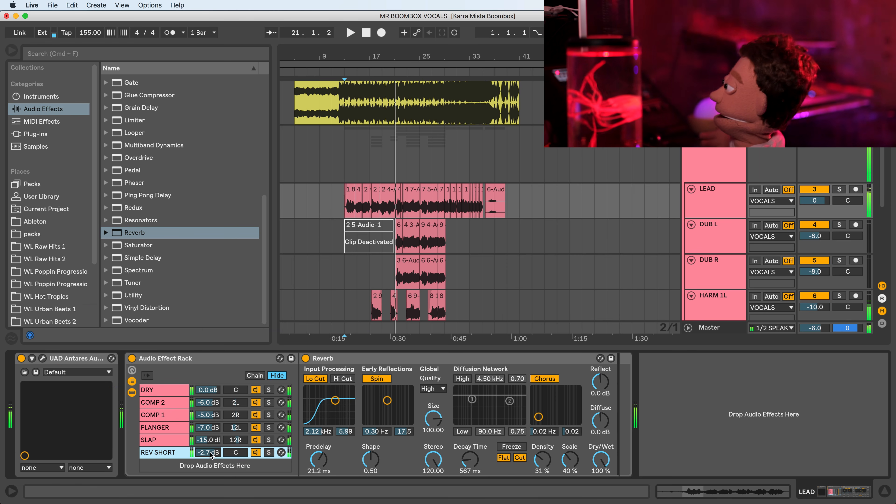
{"action": "right_click", "coordinate": [172, 462]}
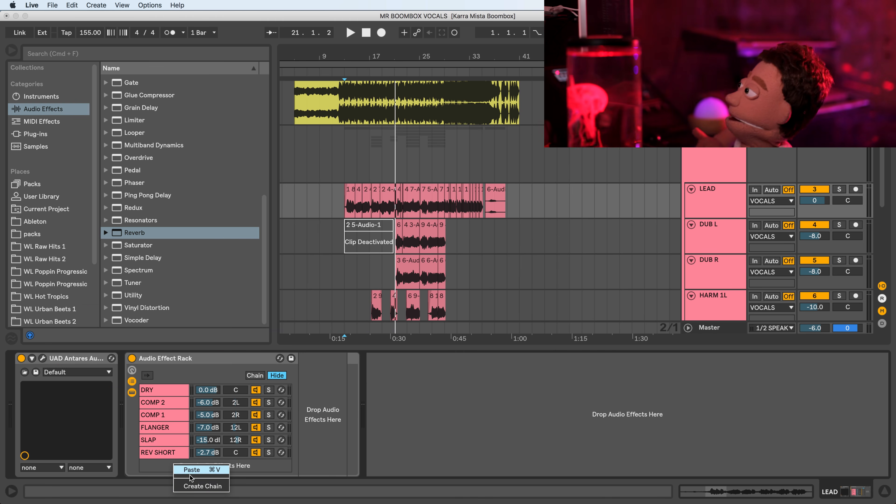
{"action": "left_click", "coordinate": [192, 486]}
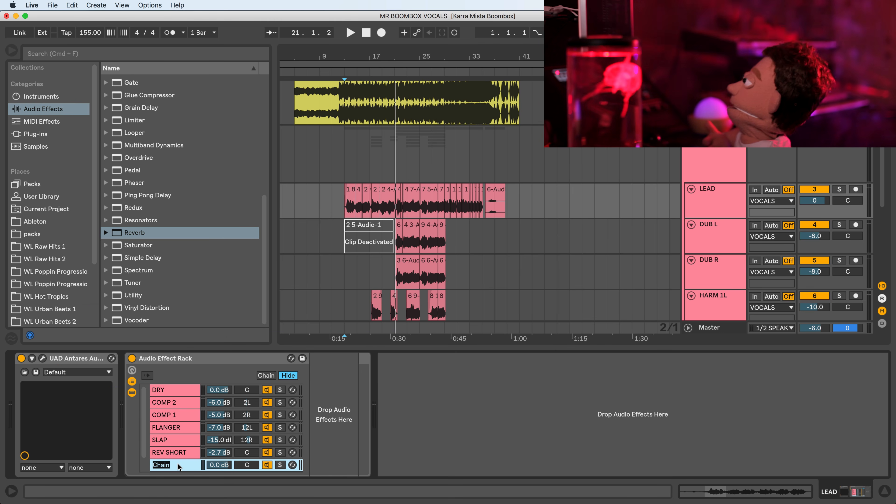
{"action": "type", "text": "REVERB LONG"}
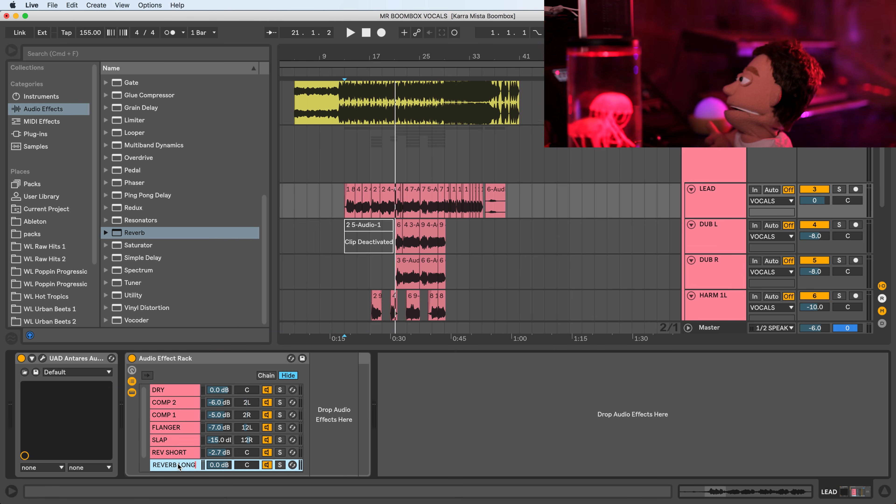
{"action": "left_click_drag", "start_coordinate": [148, 233], "coordinate": [177, 458]}
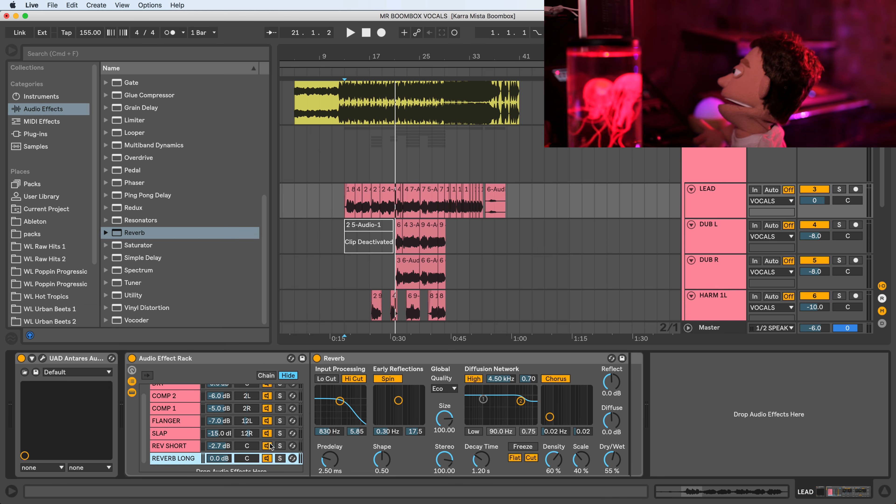
Step: Set the REVERB LONG Reverb to 119 ms predelay, 100% dry/wet and 2.64 s decay, and its chain volume to -5.2 dB
{"action": "left_click", "coordinate": [322, 463]}
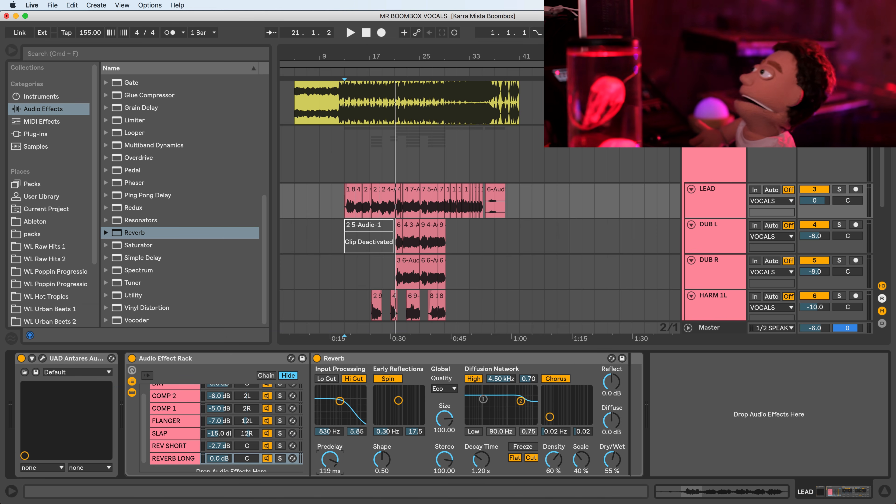
{"action": "key", "text": "space"}
{"action": "left_click_drag", "start_coordinate": [613, 460], "coordinate": [614, 449]}
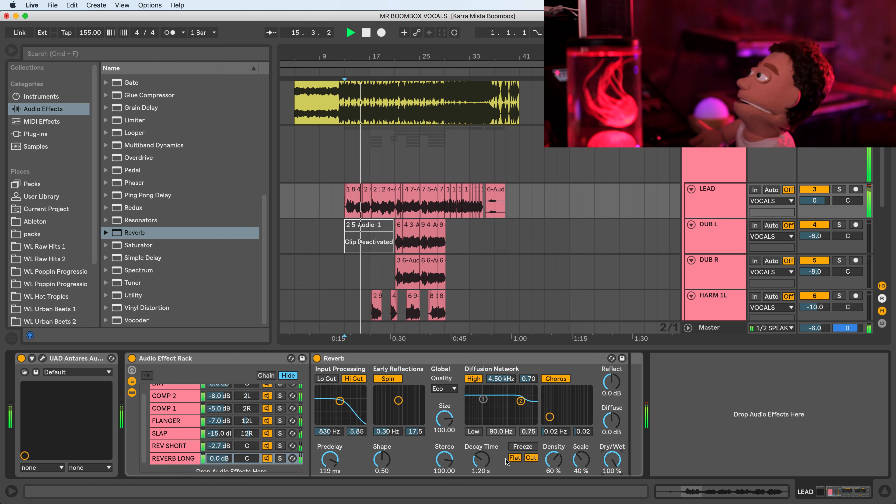
{"action": "left_click_drag", "start_coordinate": [481, 460], "coordinate": [481, 452]}
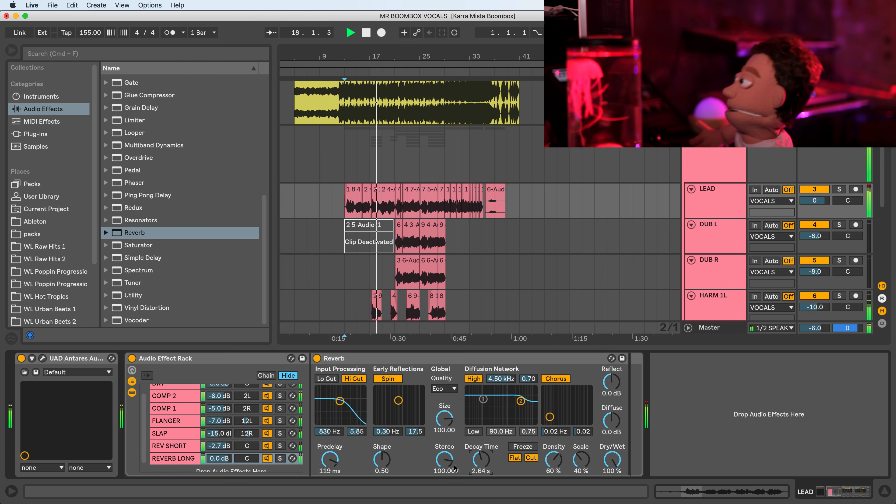
{"action": "left_click_drag", "start_coordinate": [219, 458], "coordinate": [226, 468]}
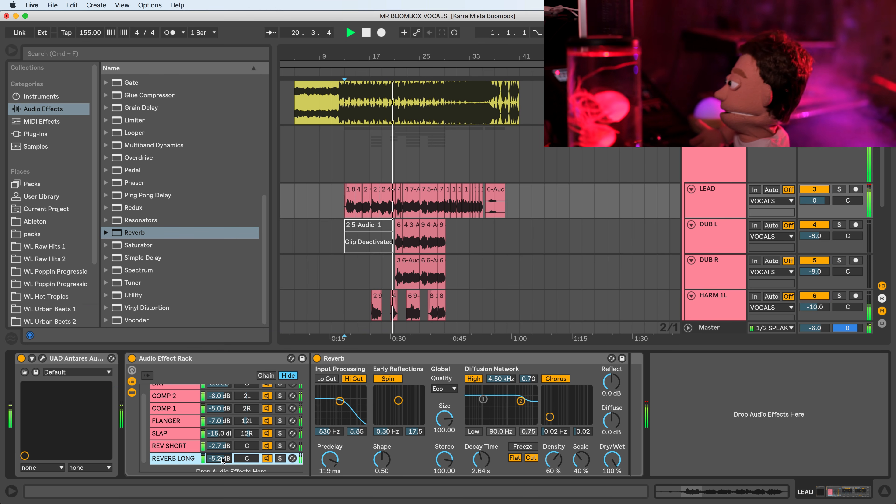
Step: Enable the long Reverb's input low cut and set its predelay to 205 ms while auditioning the vocal
{"action": "left_click_drag", "start_coordinate": [330, 459], "coordinate": [330, 455]}
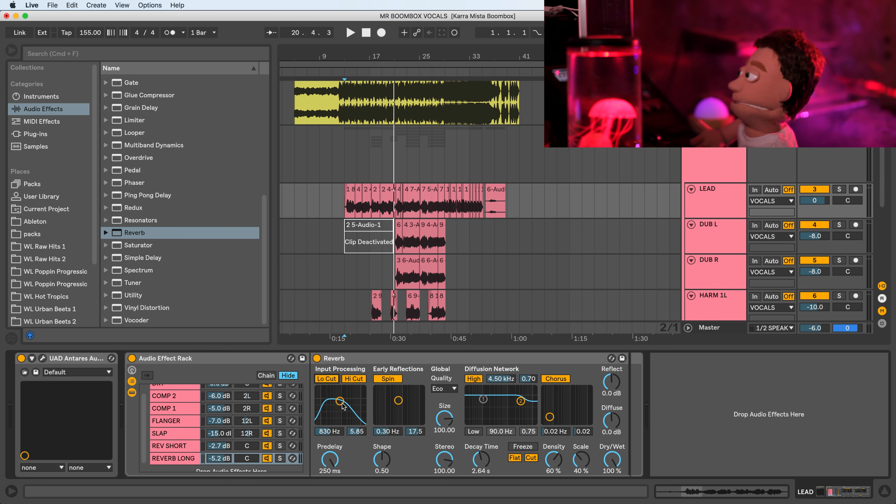
{"action": "key", "text": "space"}
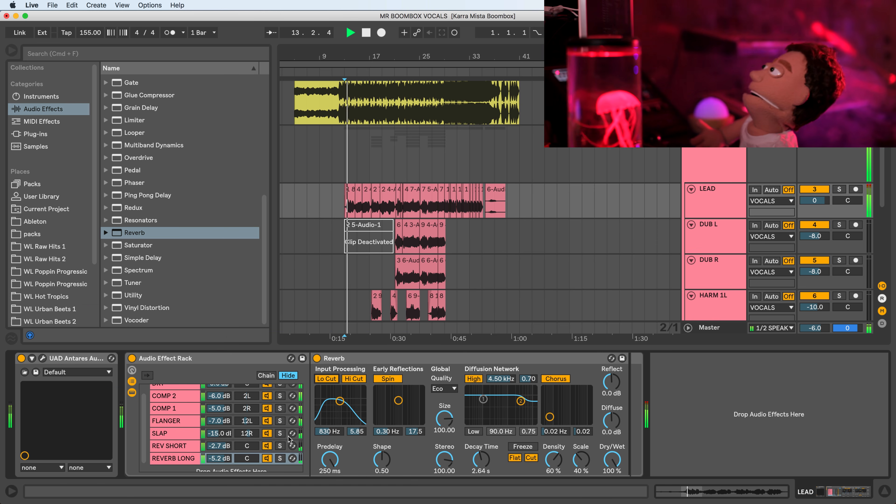
{"action": "left_click_drag", "start_coordinate": [325, 466], "coordinate": [326, 464]}
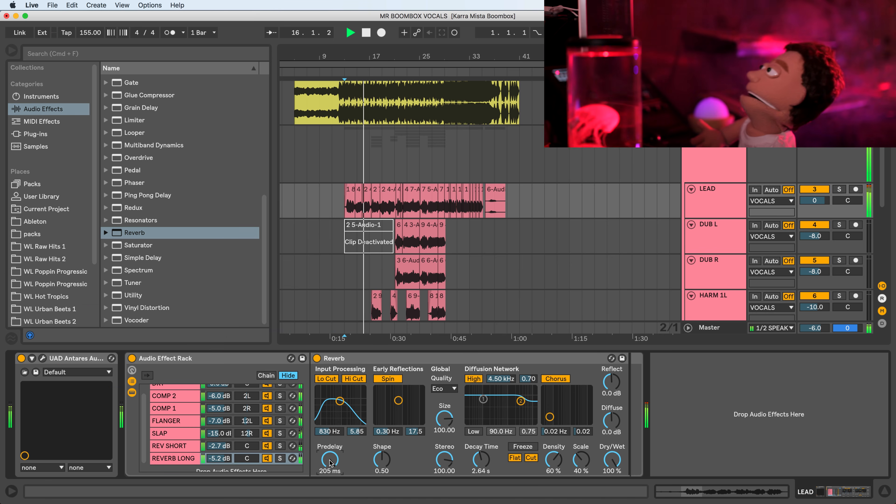
{"action": "key", "text": "space"}
Step: Pan REV SHORT to 4R and REVERB LONG to 4L, and set REVERB LONG's volume to -7.7 dB during playback
{"action": "left_click", "coordinate": [249, 447]}
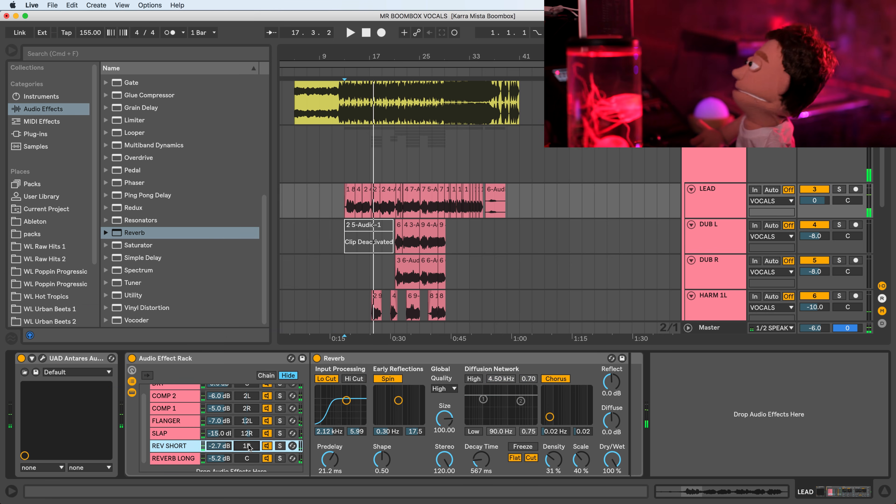
{"action": "left_click", "coordinate": [248, 459]}
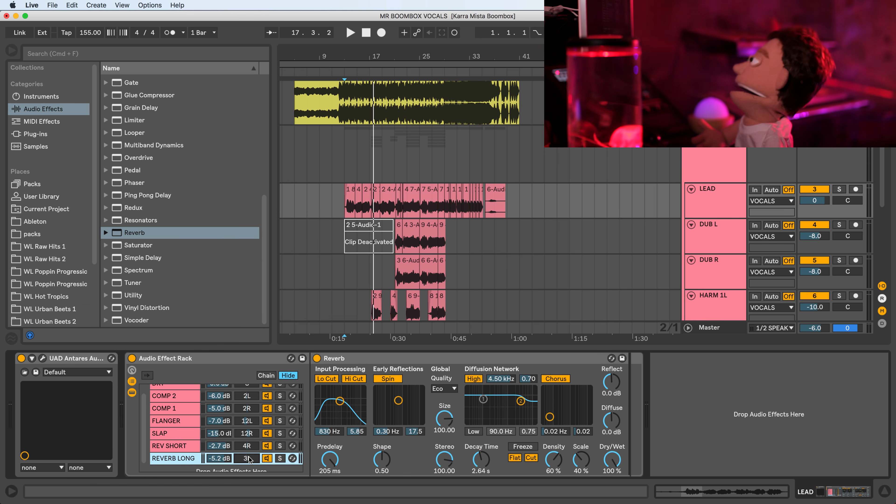
{"action": "left_click_drag", "start_coordinate": [251, 456], "coordinate": [251, 458]}
{"action": "key", "text": "space"}
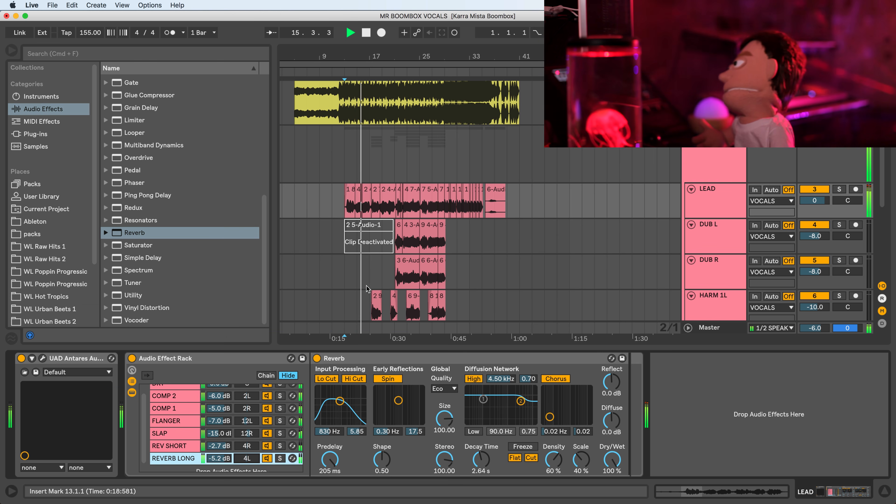
{"action": "left_click_drag", "start_coordinate": [218, 458], "coordinate": [216, 461]}
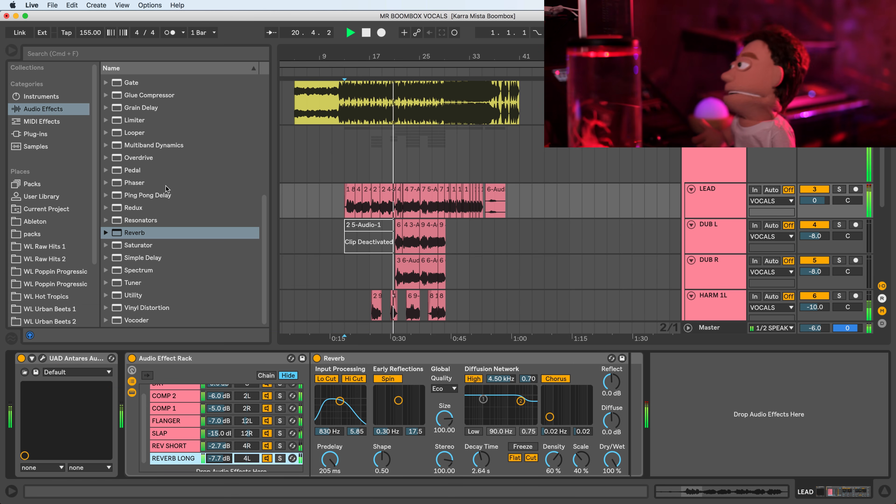
Step: Add a Phaser after the long Reverb with 0.93 feedback and 46.8% dry/wet, and set the chain volume to -6.2 dB
{"action": "left_click", "coordinate": [140, 183]}
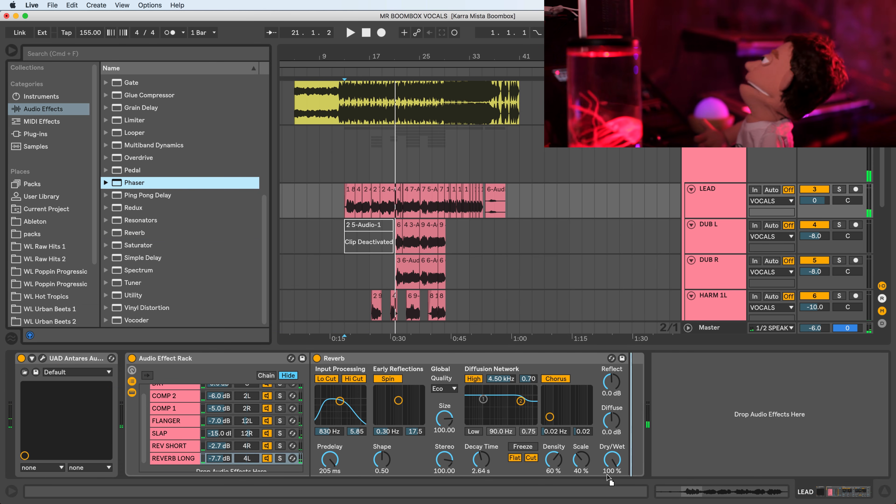
{"action": "key", "text": "Return"}
{"action": "key", "text": "space"}
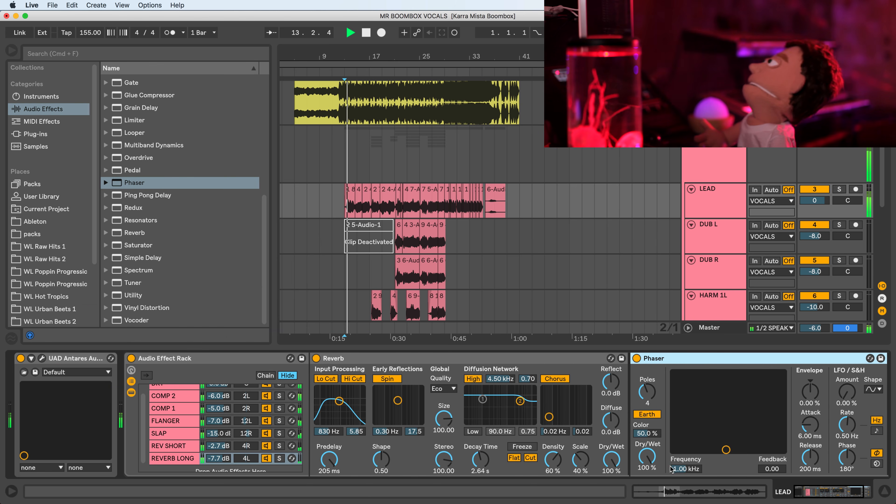
{"action": "left_click_drag", "start_coordinate": [644, 452], "coordinate": [654, 475]}
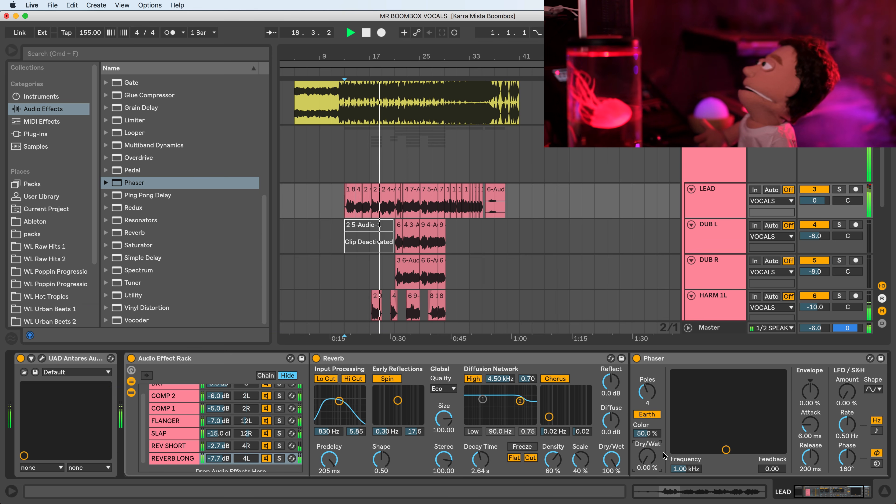
{"action": "left_click_drag", "start_coordinate": [773, 469], "coordinate": [773, 422]}
{"action": "left_click_drag", "start_coordinate": [648, 457], "coordinate": [647, 433]}
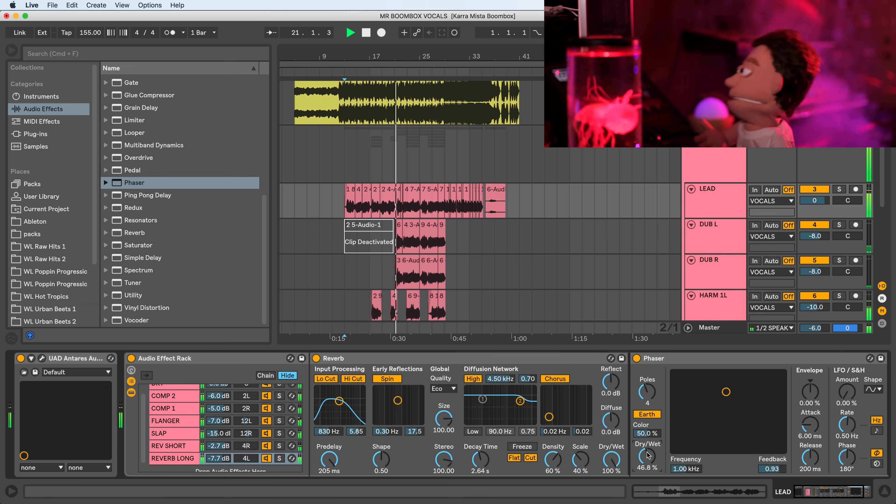
{"action": "mouse_move", "coordinate": [219, 458]}
{"action": "left_mouse_down"}
{"action": "mouse_move", "coordinate": [219, 435]}
{"action": "mouse_move", "coordinate": [219, 453]}
{"action": "left_mouse_up"}
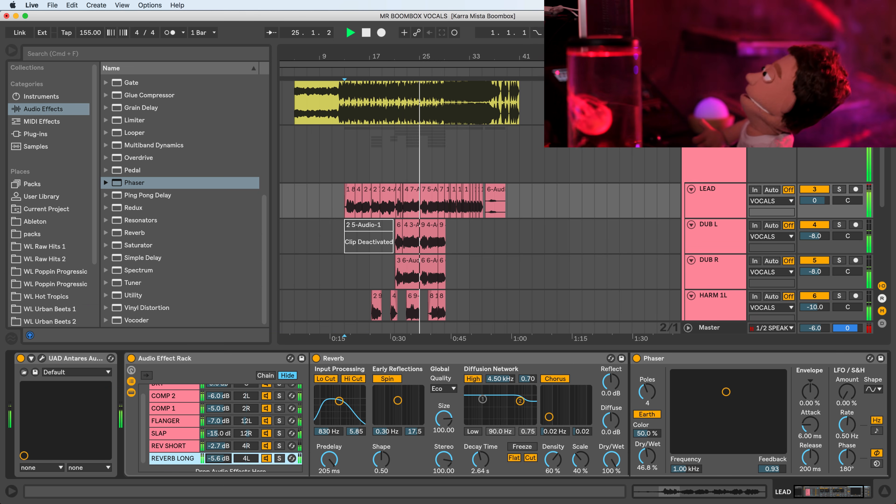
Step: Try an Overdrive between the long Reverb and the Phaser with its band at 1.04 kHz, and remove it
{"action": "left_click_drag", "start_coordinate": [133, 163], "coordinate": [648, 422]}
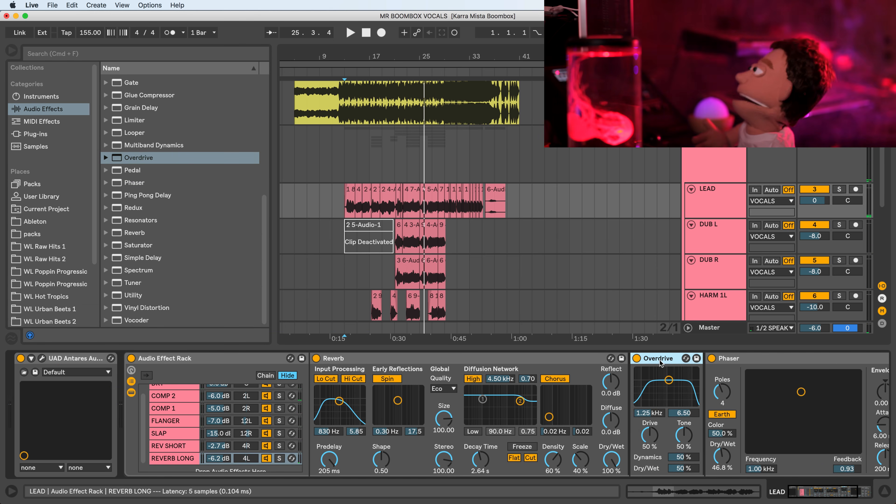
{"action": "left_click_drag", "start_coordinate": [669, 381], "coordinate": [669, 386]}
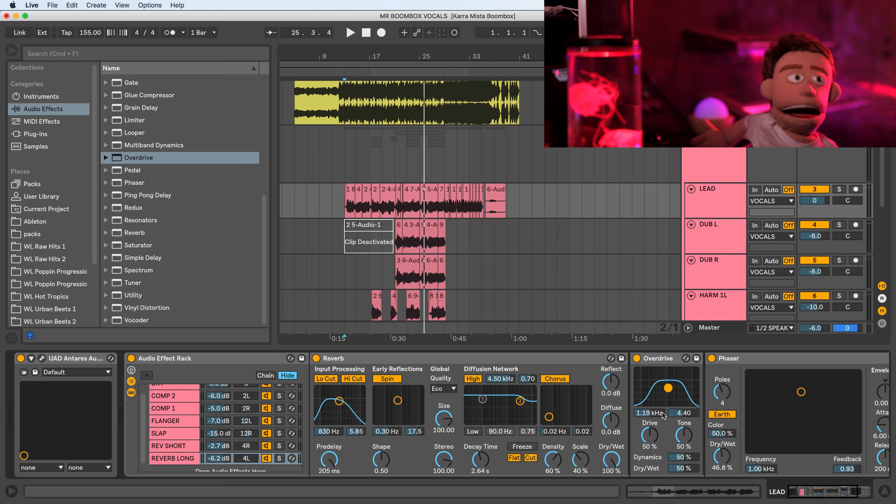
{"action": "left_click", "coordinate": [663, 358]}
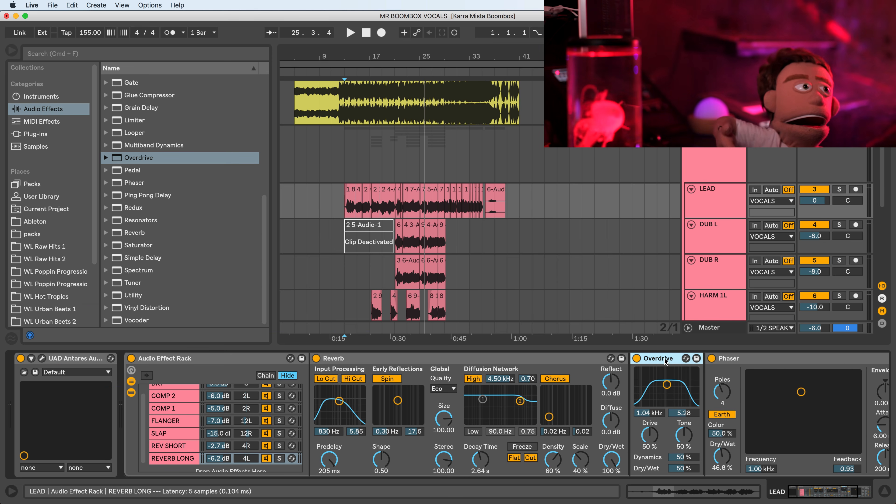
{"action": "key", "text": "Delete"}
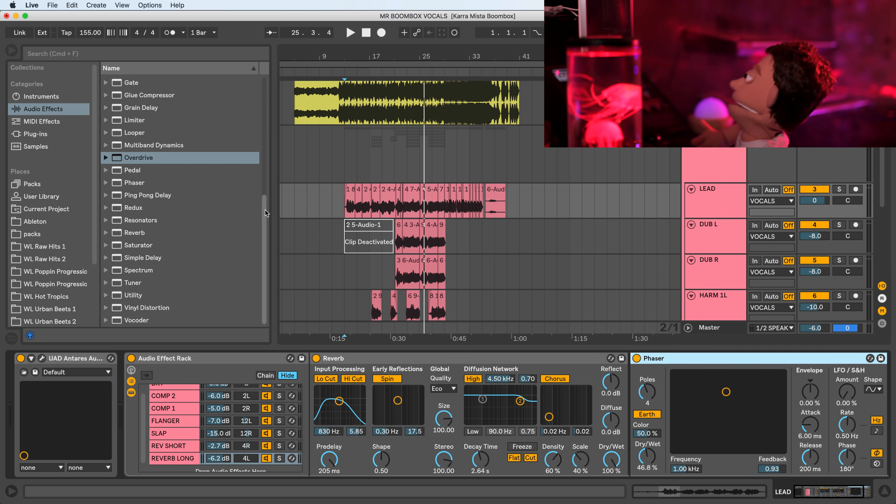
Step: Insert a Saturator between the long Reverb and the Phaser and play the vocal through it
{"action": "left_click_drag", "start_coordinate": [265, 207], "coordinate": [250, 180]}
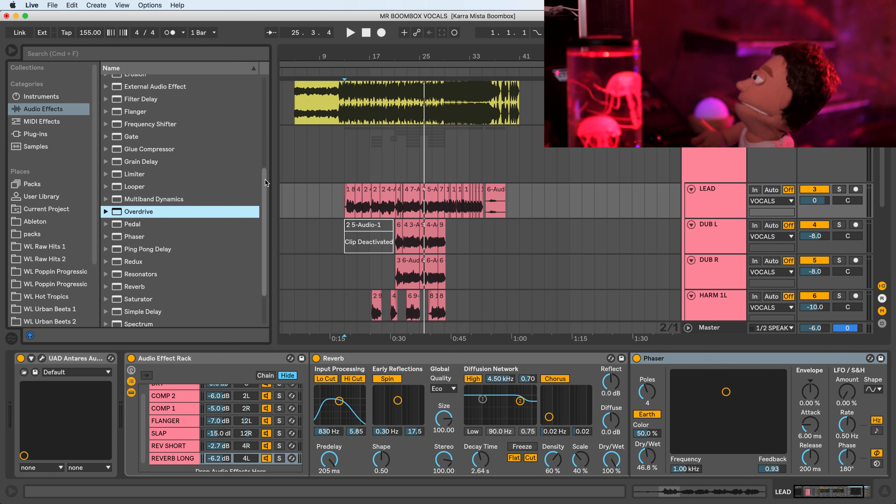
{"action": "scroll", "coordinate": [266, 183], "scroll_direction": "down", "scroll_amount": 4}
{"action": "left_click", "coordinate": [118, 246]}
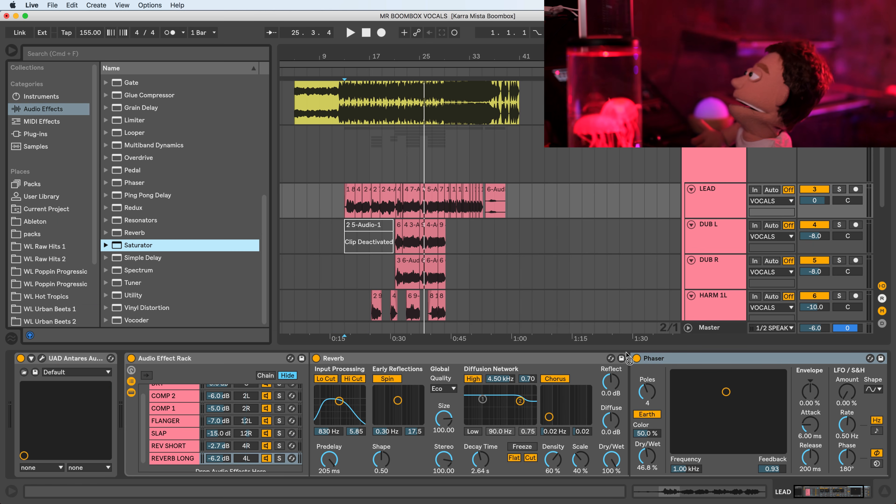
{"action": "left_click_drag", "start_coordinate": [628, 358], "coordinate": [630, 360]}
{"action": "key", "text": "space"}
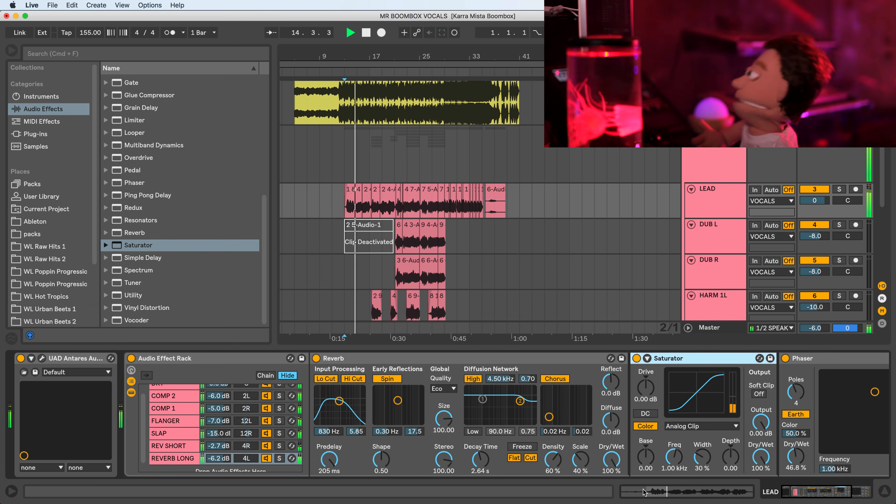
Step: Set the Saturator's drive to 8.00 dB and output to -11.7 dB, and the REVERB LONG chain volume to -9.6 dB
{"action": "left_click_drag", "start_coordinate": [646, 387], "coordinate": [646, 374]}
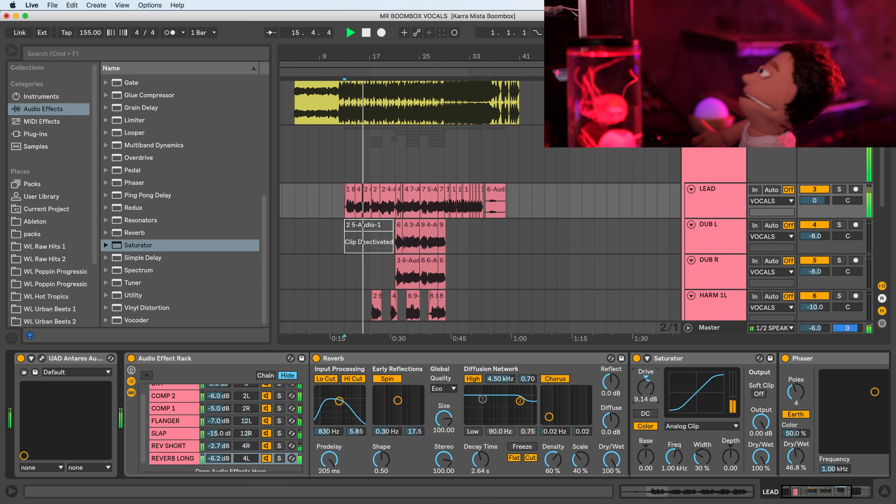
{"action": "left_click_drag", "start_coordinate": [761, 422], "coordinate": [761, 442]}
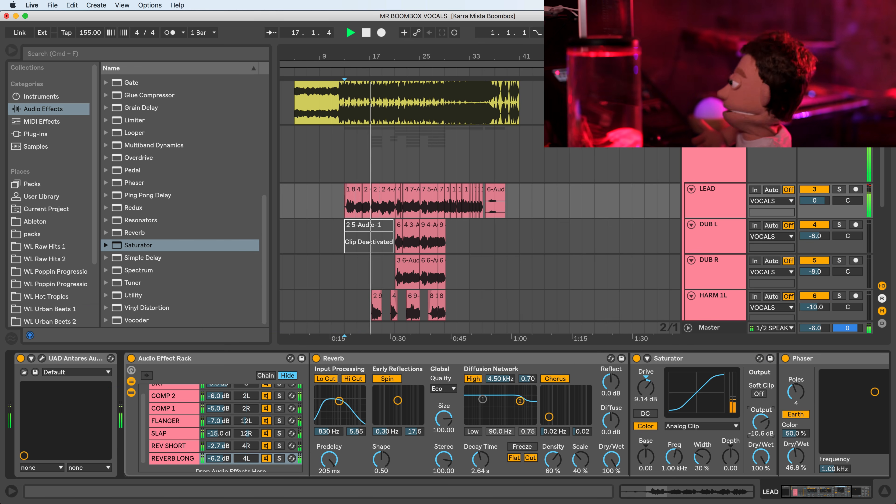
{"action": "mouse_move", "coordinate": [645, 387]}
{"action": "left_mouse_down"}
{"action": "mouse_move", "coordinate": [645, 378]}
{"action": "mouse_move", "coordinate": [652, 389]}
{"action": "left_mouse_up"}
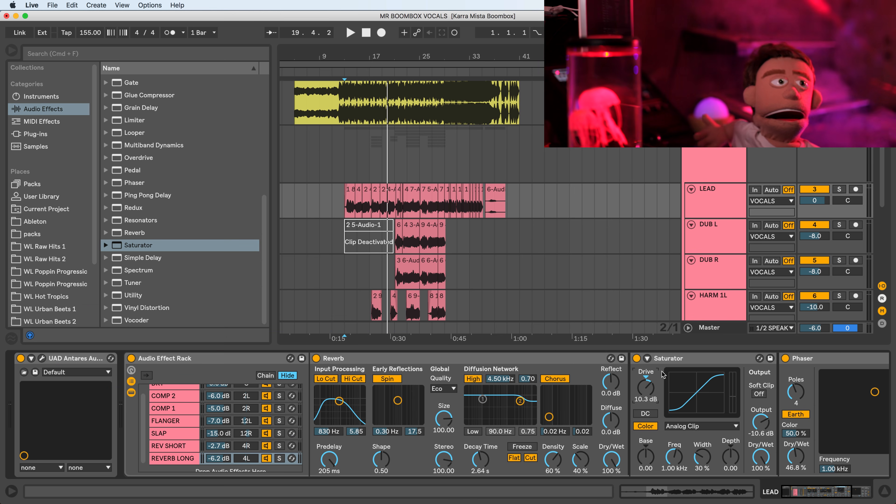
{"action": "key", "text": "space"}
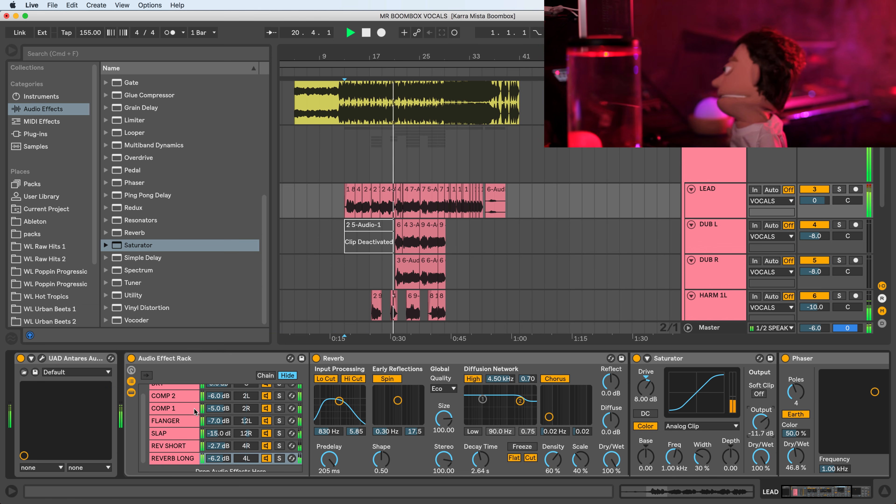
{"action": "scroll", "coordinate": [185, 427], "scroll_direction": "down", "scroll_amount": 1}
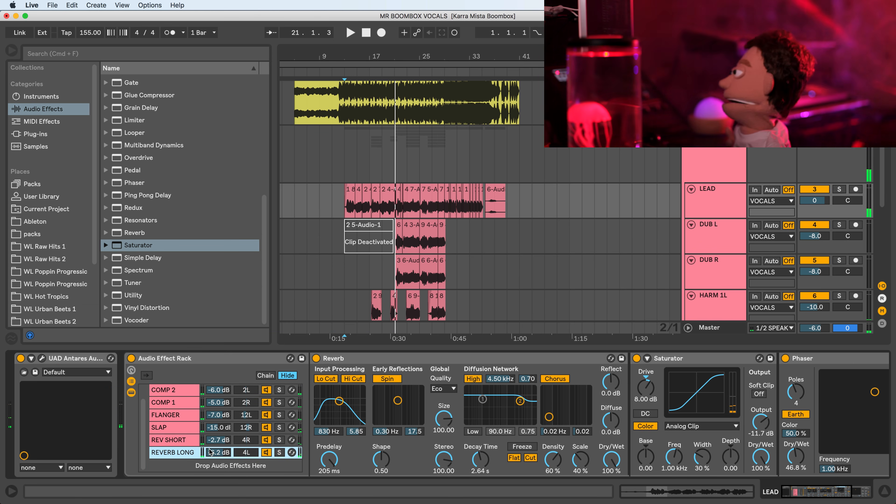
{"action": "left_click_drag", "start_coordinate": [210, 452], "coordinate": [222, 450]}
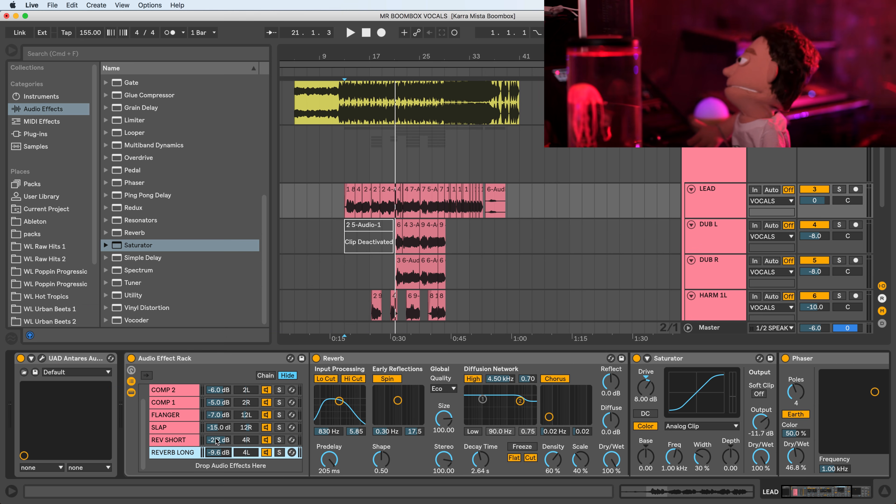
Step: Create a new rack chain named 1/8 holding a Ping Pong Delay with its delay time set to 2 sixteenths
{"action": "right_click", "coordinate": [182, 469]}
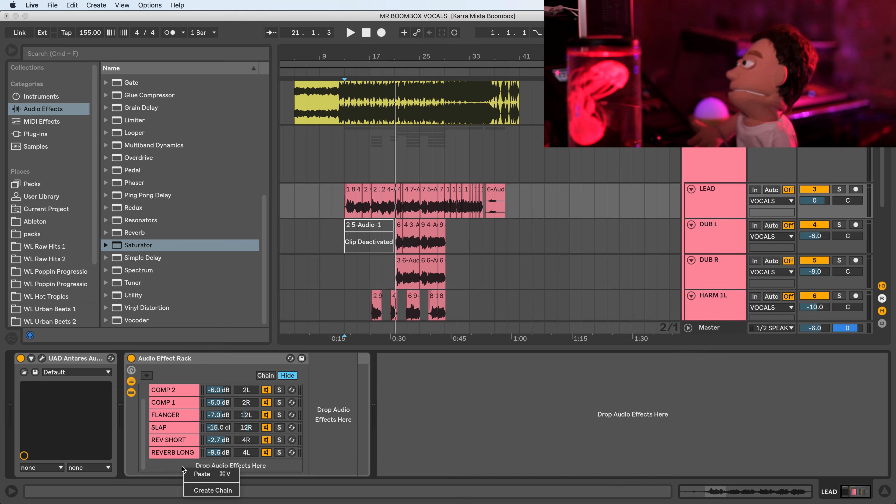
{"action": "left_click", "coordinate": [210, 491]}
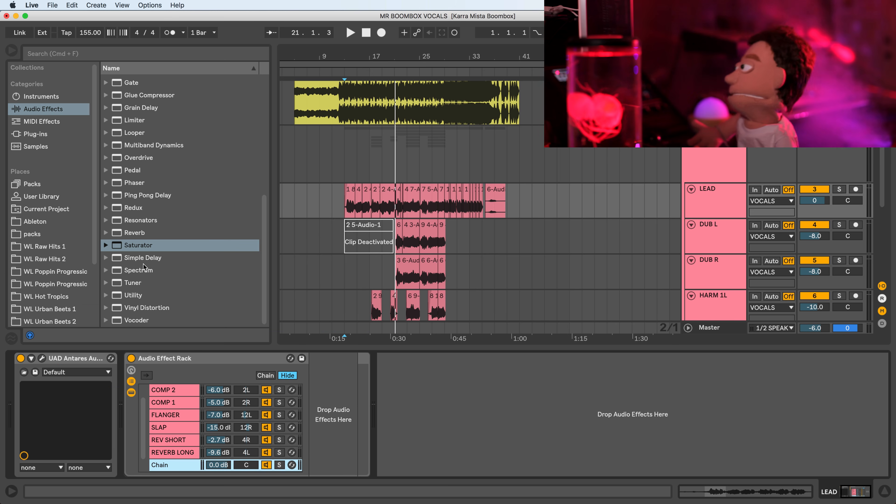
{"action": "left_click_drag", "start_coordinate": [142, 199], "coordinate": [173, 468]}
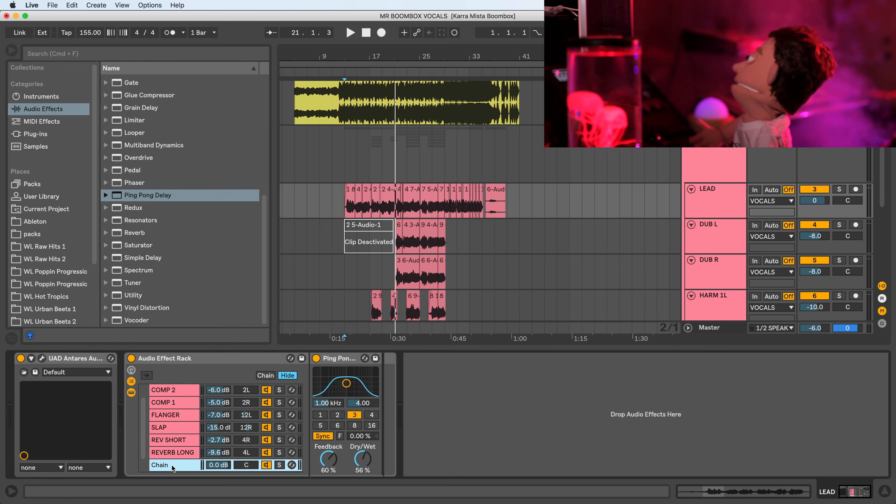
{"action": "left_click", "coordinate": [339, 414]}
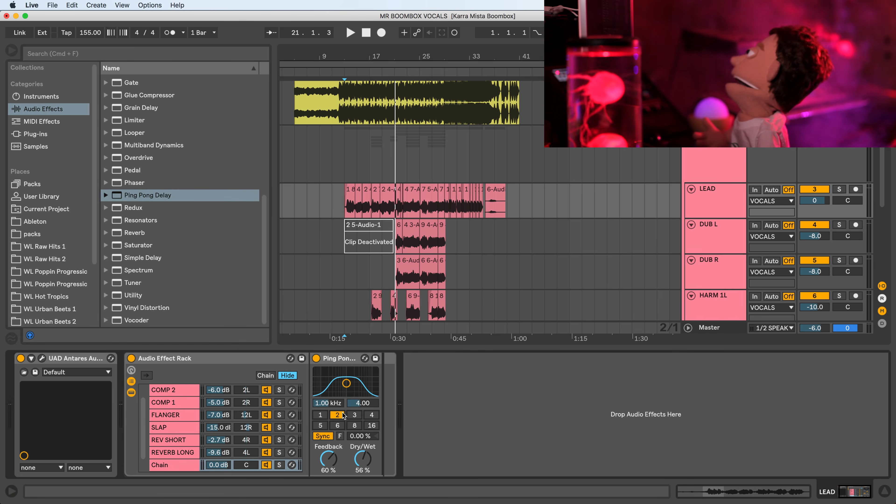
{"action": "double_click", "coordinate": [163, 465]}
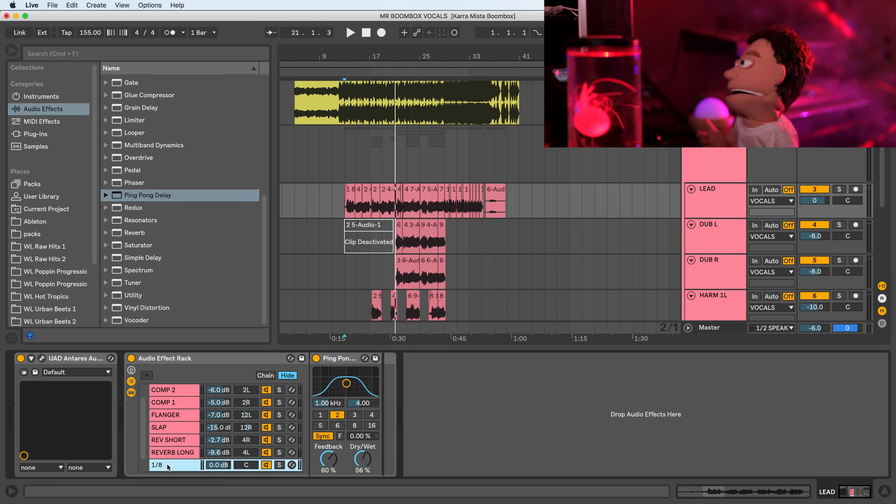
Step: Set the Ping Pong Delay to 100% dry/wet and 54% feedback, and the 1/8 chain volume to -12.7 dB, during playback
{"action": "mouse_move", "coordinate": [362, 459]}
{"action": "left_mouse_down"}
{"action": "mouse_move", "coordinate": [363, 441]}
{"action": "mouse_move", "coordinate": [328, 464]}
{"action": "left_mouse_up"}
{"action": "key", "text": "space"}
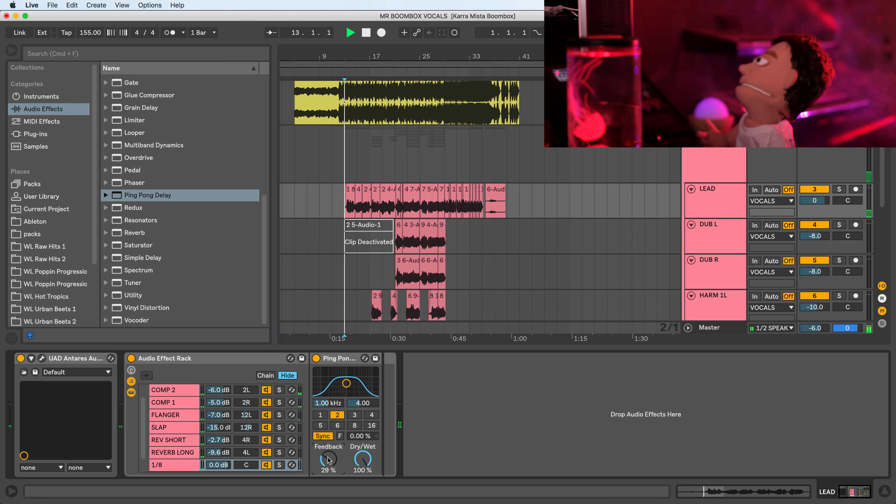
{"action": "left_click_drag", "start_coordinate": [220, 464], "coordinate": [219, 473]}
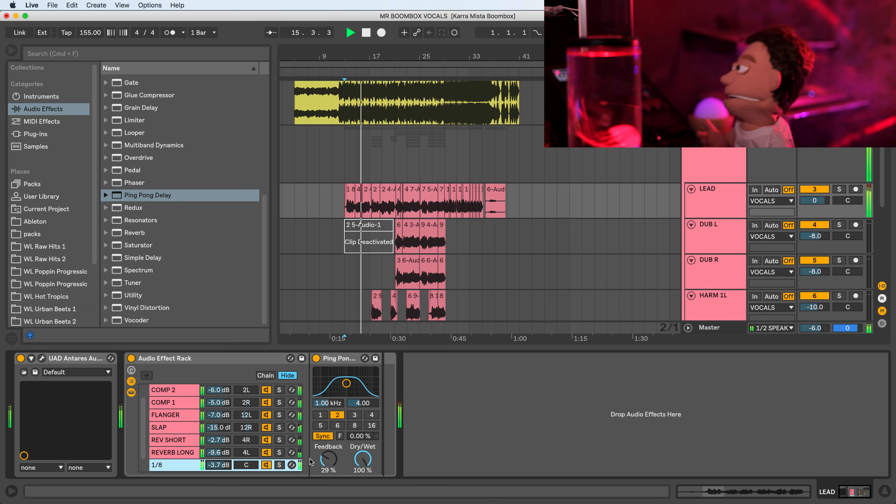
{"action": "left_click_drag", "start_coordinate": [332, 461], "coordinate": [331, 451]}
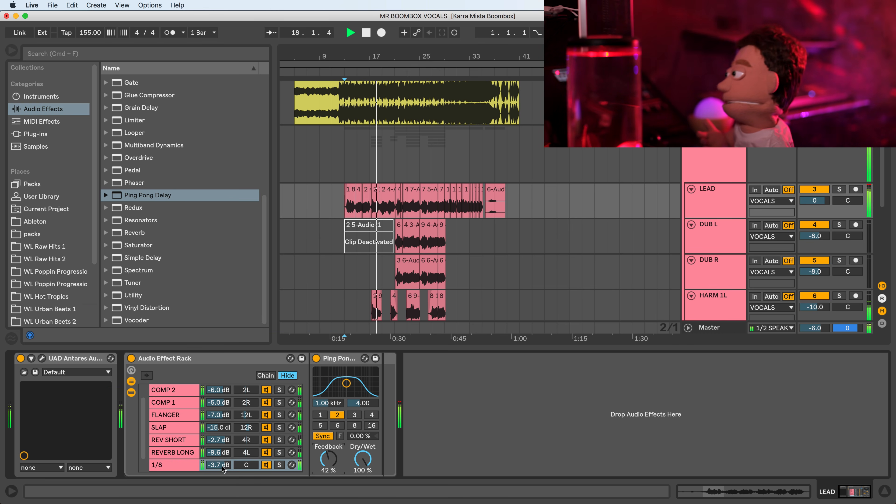
{"action": "left_click_drag", "start_coordinate": [208, 465], "coordinate": [208, 478]}
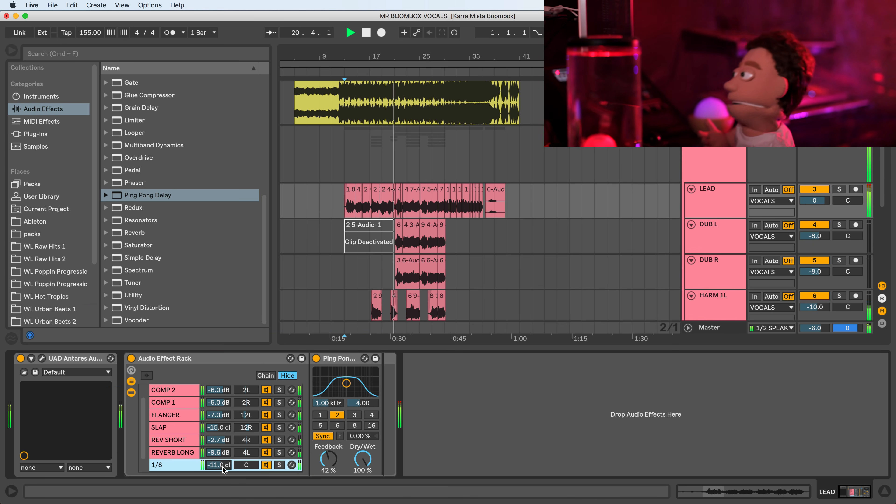
{"action": "left_click_drag", "start_coordinate": [334, 452], "coordinate": [333, 443]}
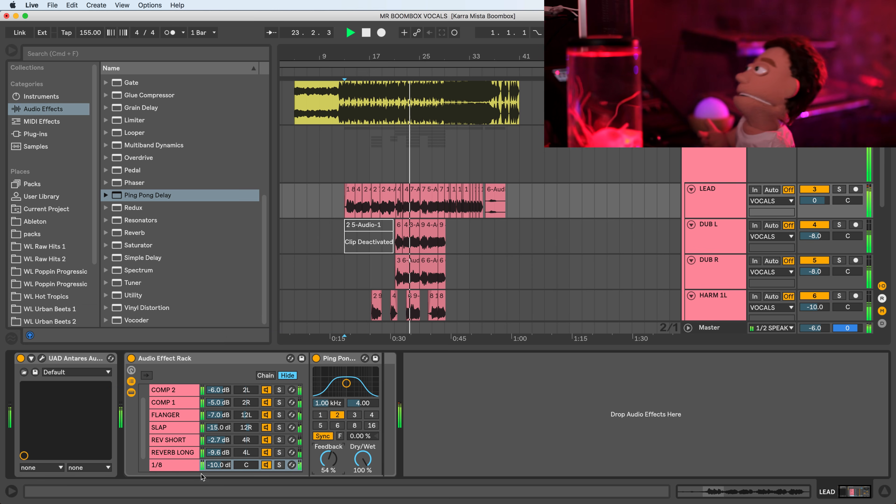
{"action": "left_click_drag", "start_coordinate": [218, 465], "coordinate": [218, 469]}
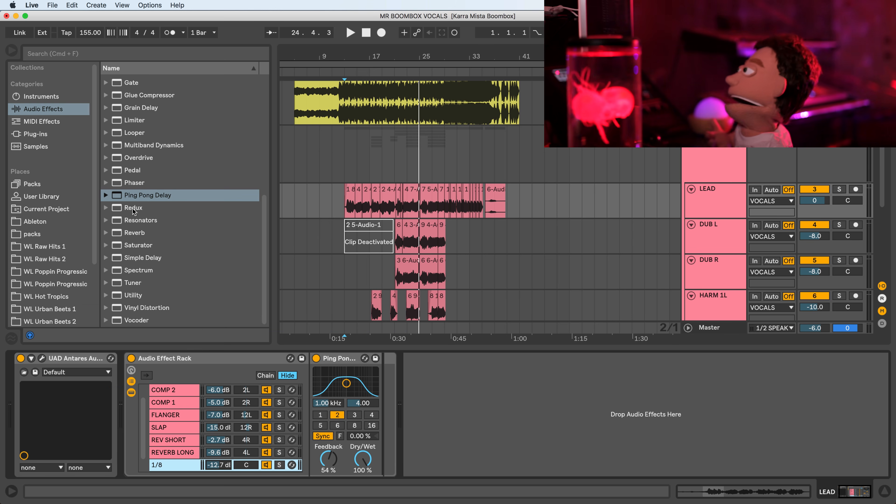
Step: Add a Flanger after the Ping Pong Delay with a 3.49 ms delay time, and lower the 1/8 chain volume to -15.2 dB
{"action": "scroll", "coordinate": [148, 185], "scroll_direction": "up", "scroll_amount": 6}
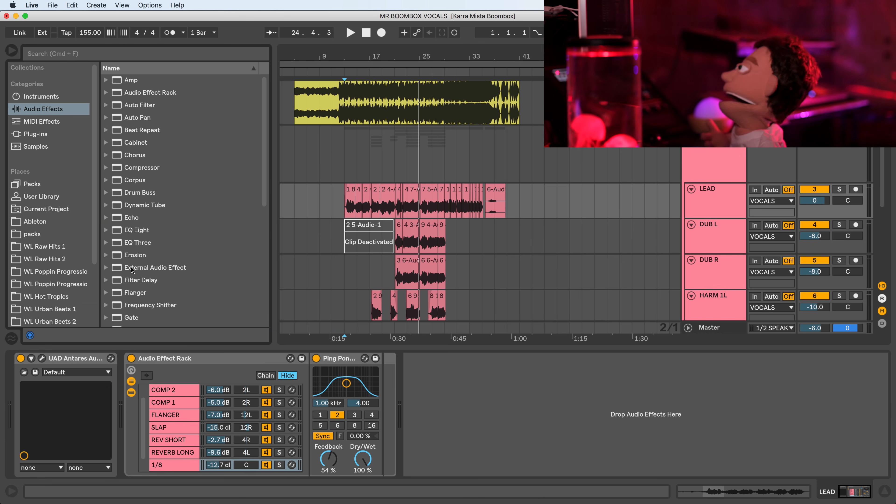
{"action": "left_click_drag", "start_coordinate": [127, 296], "coordinate": [378, 382]}
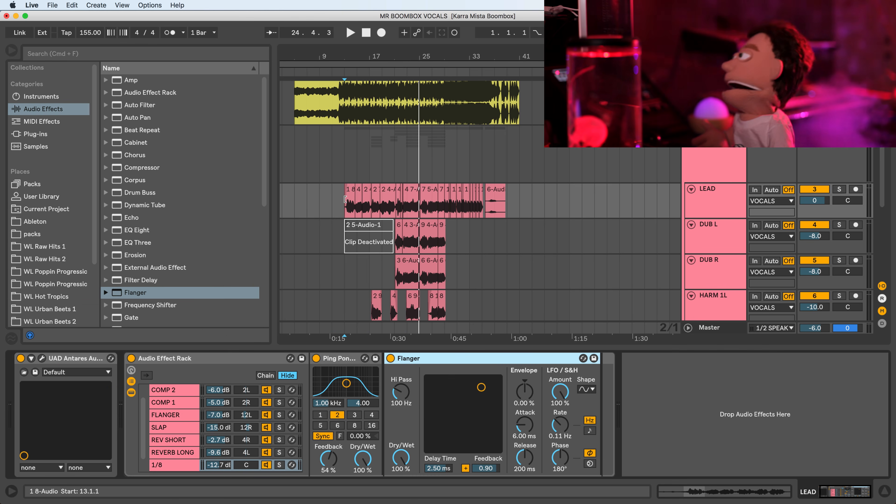
{"action": "key", "text": "space"}
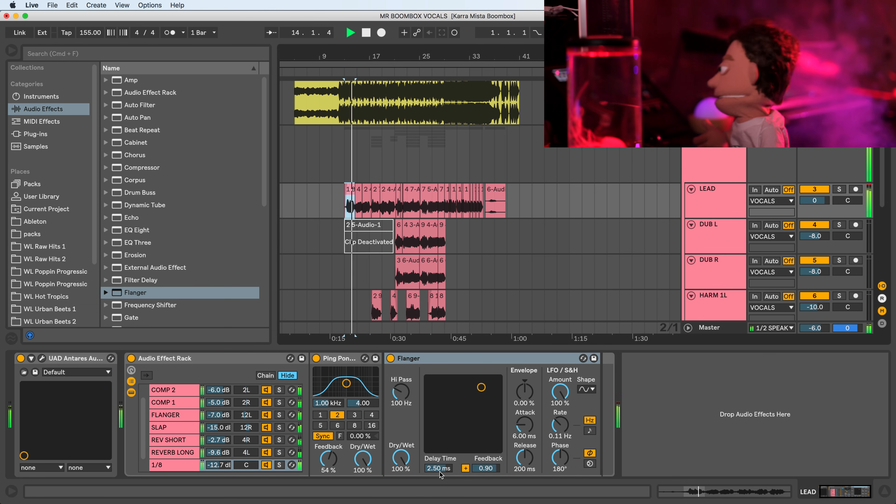
{"action": "left_click_drag", "start_coordinate": [438, 469], "coordinate": [439, 462]}
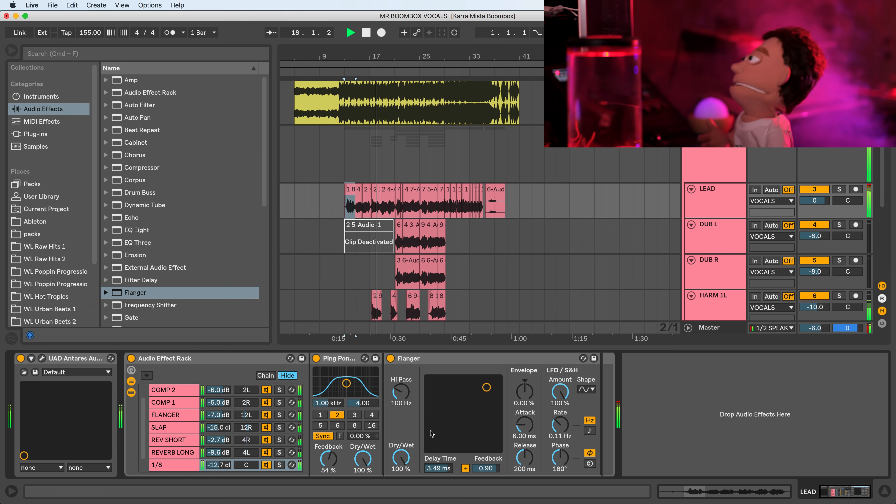
{"action": "left_click_drag", "start_coordinate": [226, 467], "coordinate": [225, 467]}
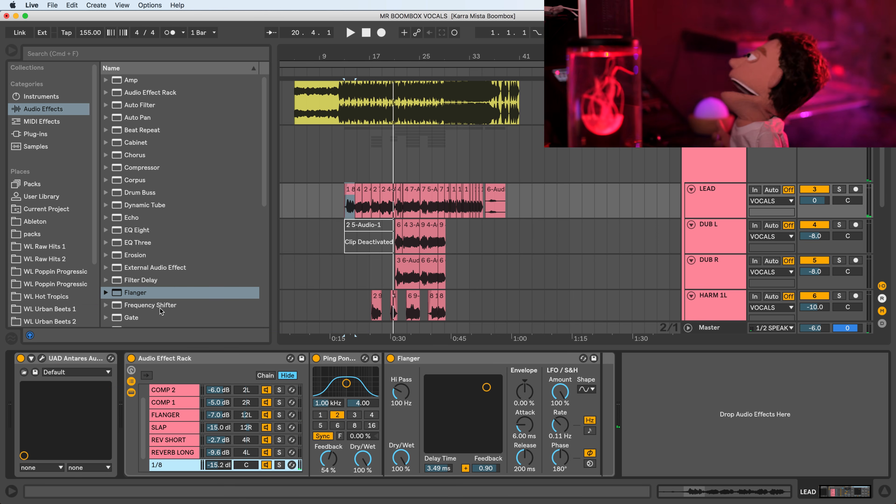
Step: Set the Ping Pong Delay's filter bandwidth to 3.36
{"action": "scroll", "coordinate": [197, 292], "scroll_direction": "down", "scroll_amount": 8}
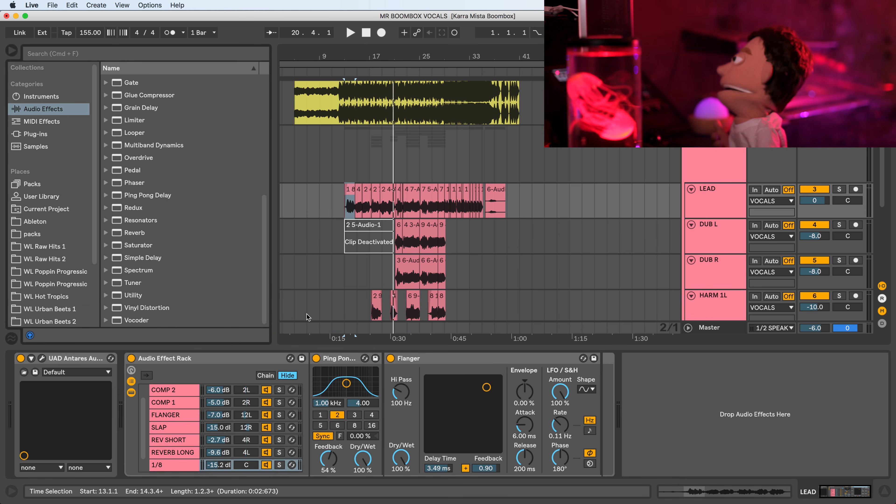
{"action": "scroll", "coordinate": [315, 231], "scroll_direction": "down", "scroll_amount": 4}
{"action": "scroll", "coordinate": [317, 259], "scroll_direction": "up", "scroll_amount": 4}
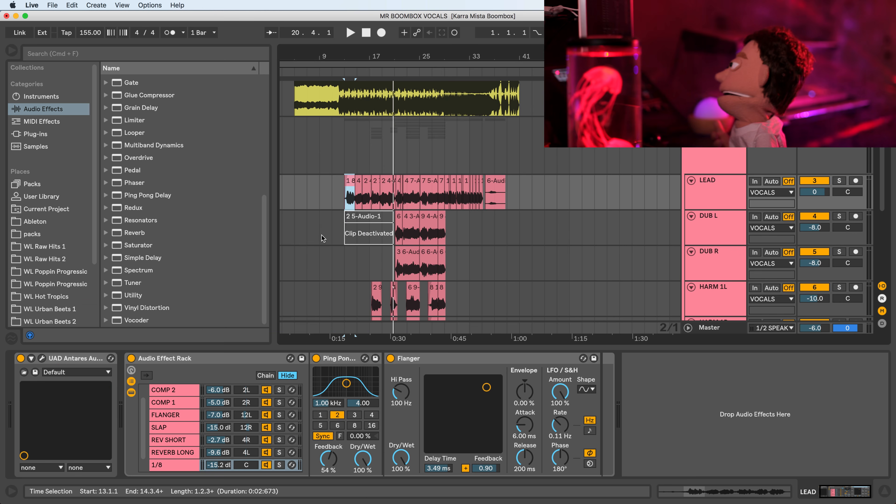
{"action": "mouse_move", "coordinate": [358, 400]}
{"action": "left_mouse_down"}
{"action": "mouse_move", "coordinate": [358, 392]}
{"action": "mouse_move", "coordinate": [358, 409]}
{"action": "left_mouse_up"}
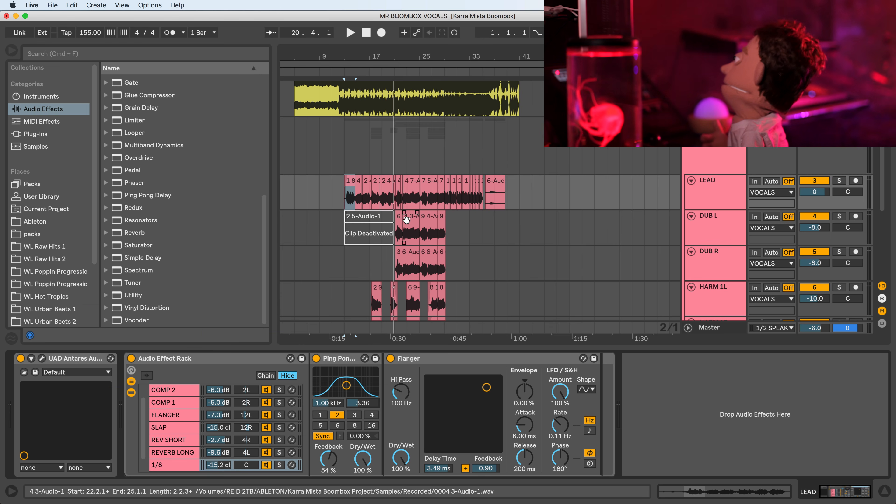
Step: Select the 4 3-Audio-1 clip on the DUB L track as the playback section
{"action": "left_click_drag", "start_coordinate": [404, 226], "coordinate": [419, 224]}
{"action": "scroll", "coordinate": [414, 219], "scroll_direction": "down", "scroll_amount": 4}
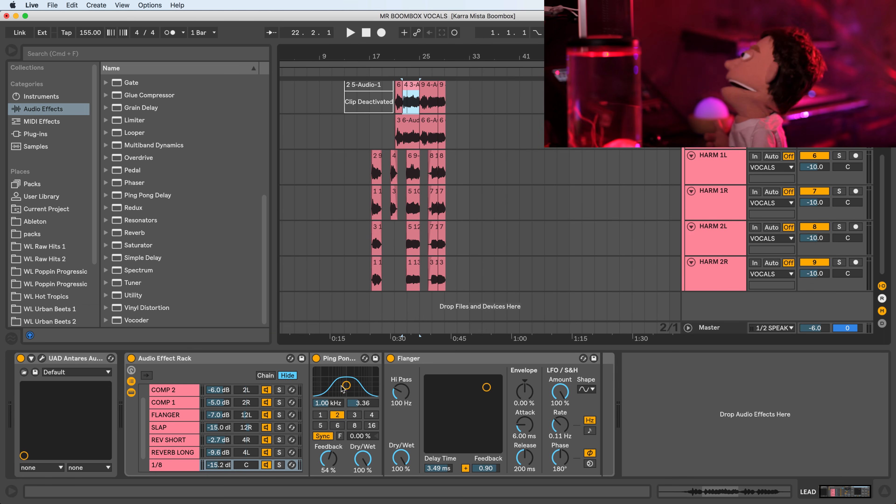
{"action": "scroll", "coordinate": [399, 208], "scroll_direction": "up", "scroll_amount": 1}
{"action": "scroll", "coordinate": [399, 209], "scroll_direction": "up", "scroll_amount": 3}
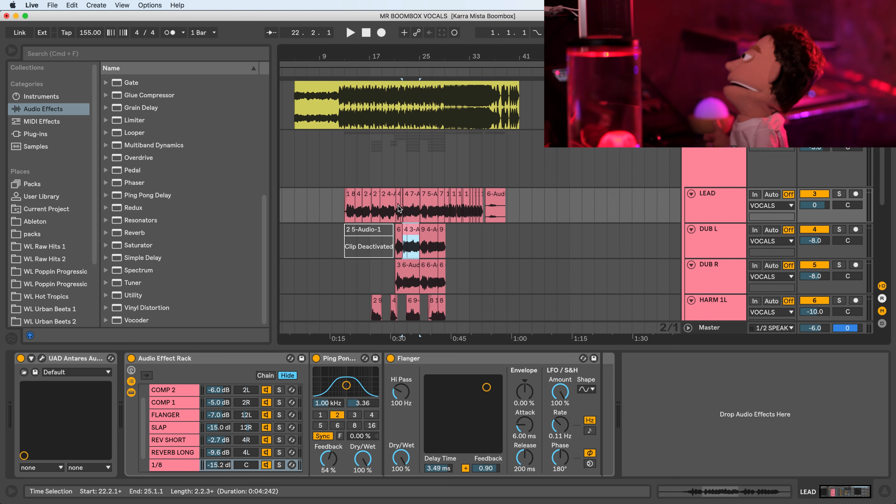
{"action": "scroll", "coordinate": [446, 223], "scroll_direction": "down", "scroll_amount": 4}
{"action": "scroll", "coordinate": [187, 440], "scroll_direction": "down", "scroll_amount": 1}
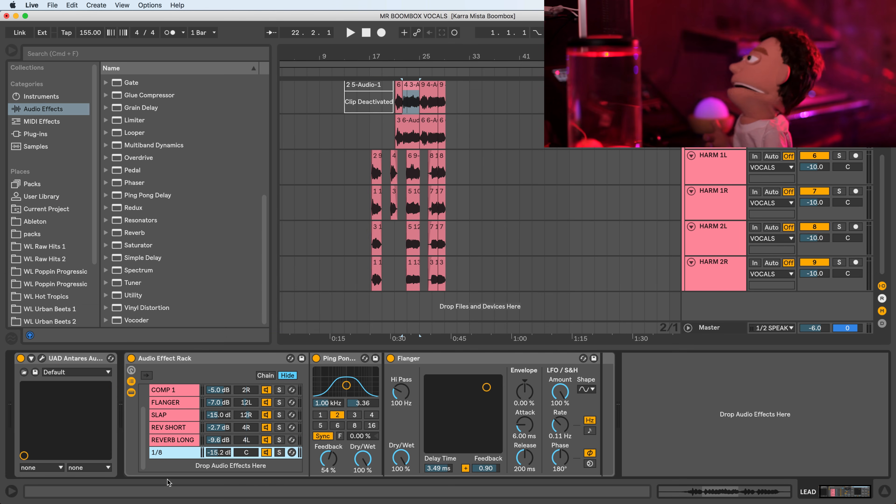
Step: Create another chain below 1/8 in the rack and load a Filter Delay into it
{"action": "right_click", "coordinate": [167, 468]}
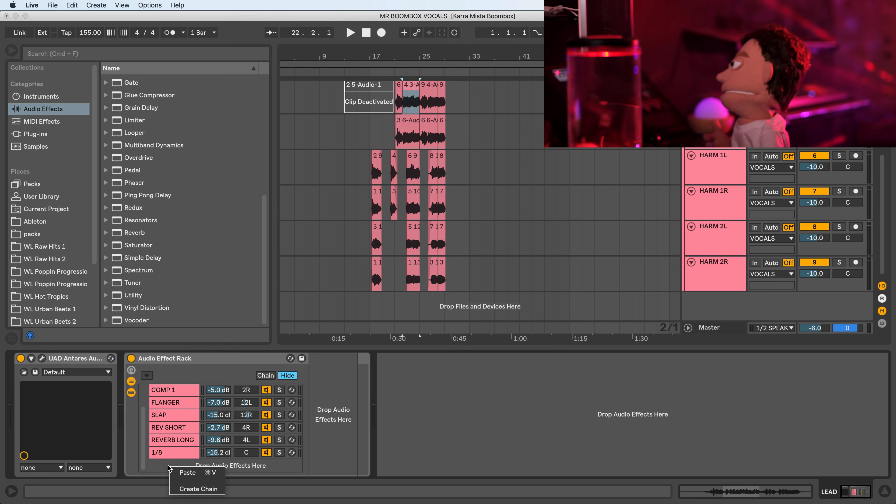
{"action": "left_click", "coordinate": [197, 489]}
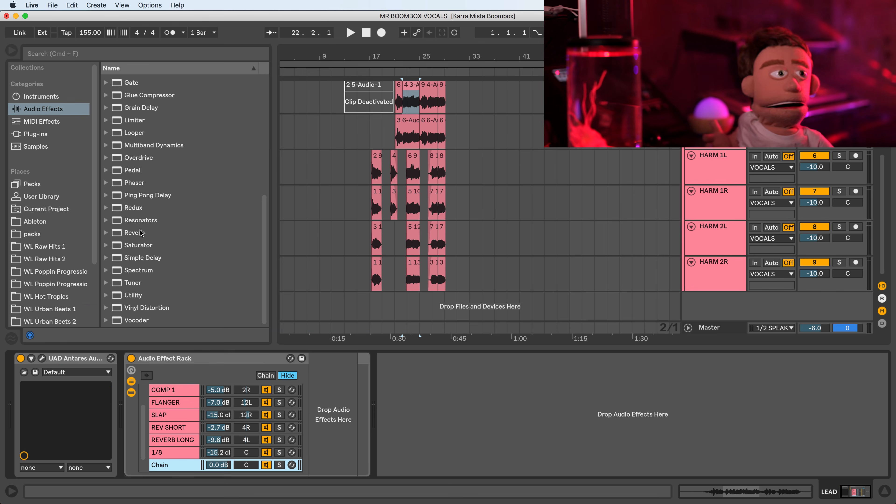
{"action": "scroll", "coordinate": [140, 227], "scroll_direction": "up", "scroll_amount": 1}
{"action": "scroll", "coordinate": [130, 164], "scroll_direction": "up", "scroll_amount": 6}
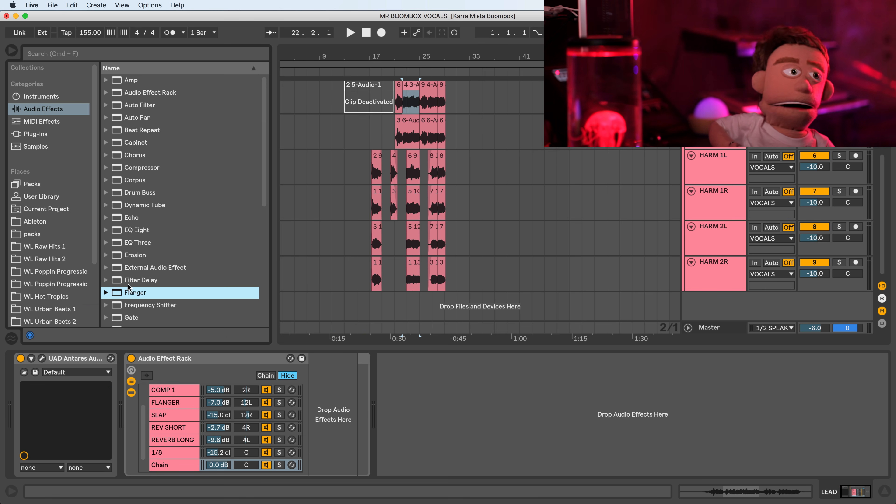
{"action": "left_click", "coordinate": [122, 277]}
{"action": "left_click_drag", "start_coordinate": [127, 302], "coordinate": [186, 466]}
Step: Switch off the Filter Delay's separate L and R inputs and their filters, leaving only the L+R line active
{"action": "left_click", "coordinate": [337, 380]}
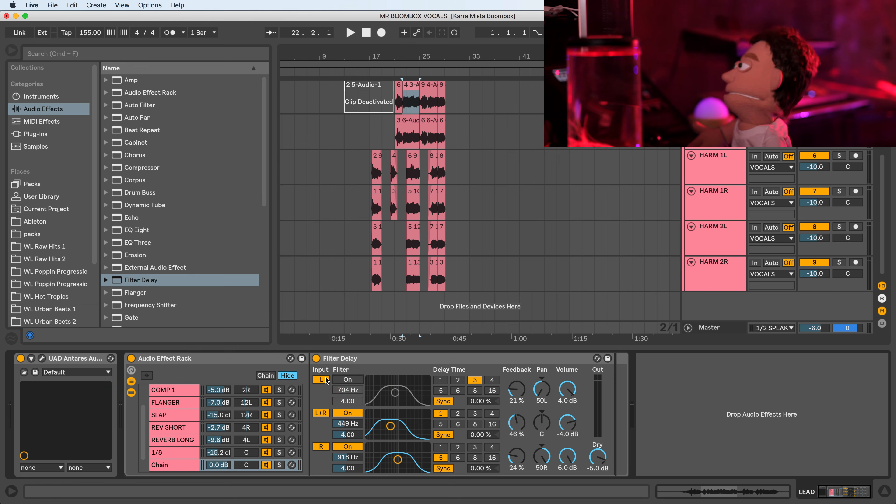
{"action": "left_click", "coordinate": [324, 381]}
{"action": "left_click", "coordinate": [343, 450]}
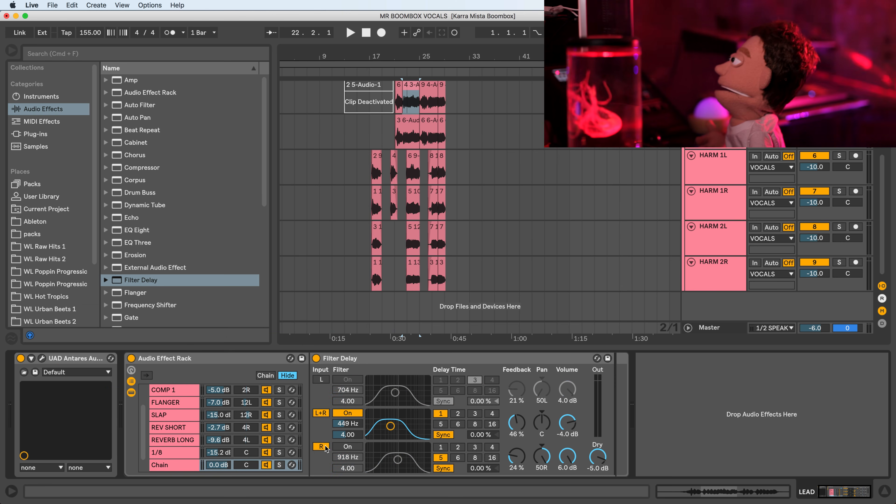
{"action": "left_click", "coordinate": [321, 447]}
Step: Set the L+R delay time to 8 sixteenths and its filter frequency to 498 Hz while auditioning the vocal
{"action": "key", "text": "space"}
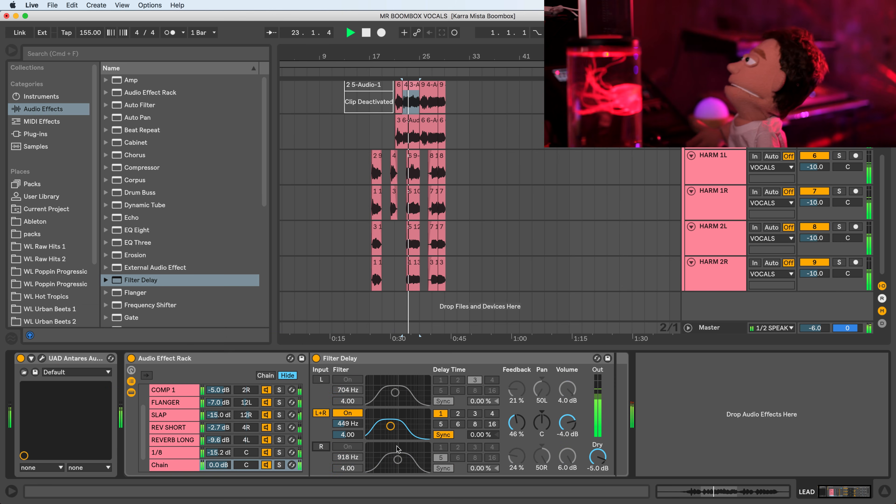
{"action": "key", "text": "space"}
{"action": "left_click", "coordinate": [475, 424]}
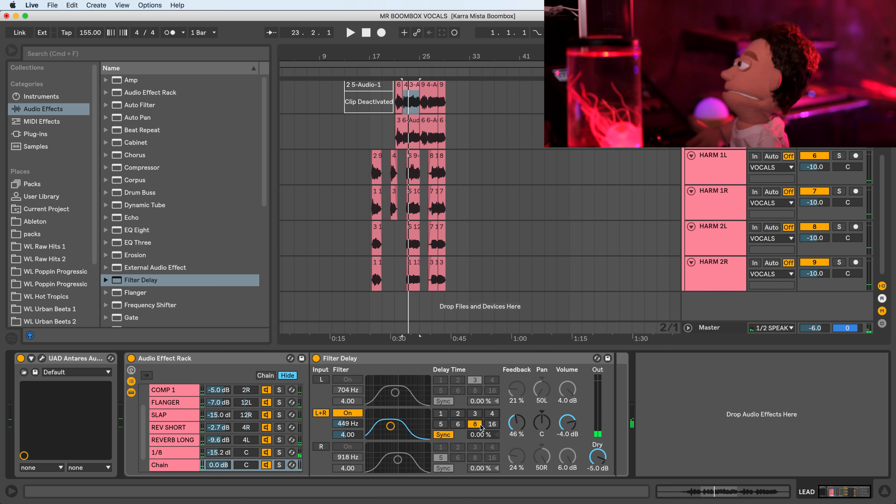
{"action": "key", "text": "space"}
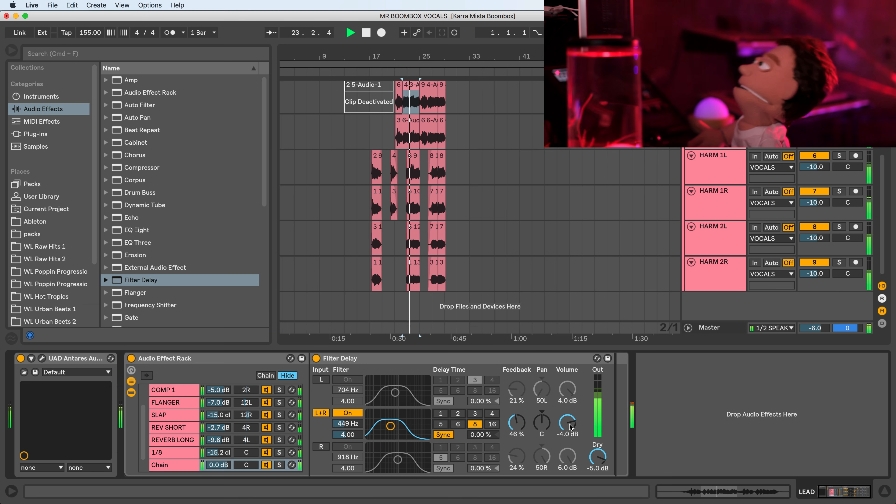
{"action": "key", "text": "space"}
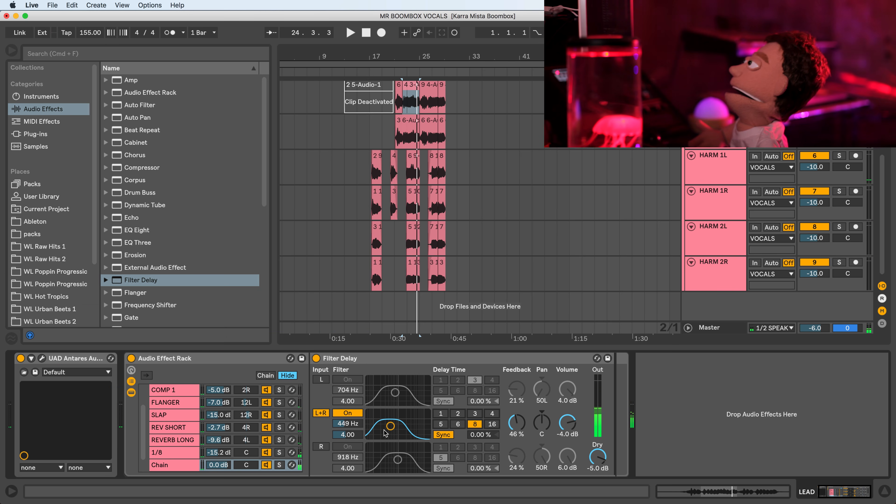
{"action": "left_click_drag", "start_coordinate": [354, 425], "coordinate": [354, 418]}
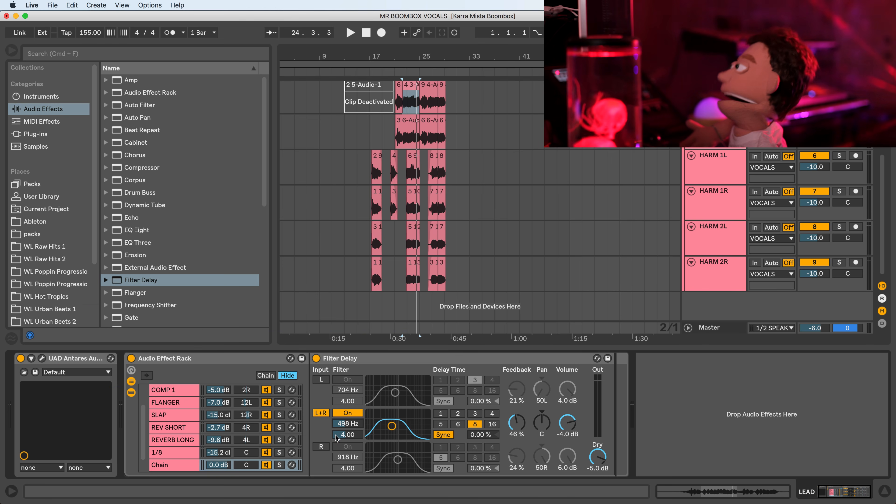
Step: Play the vocal and set the 1/8 chain volume to -17.0 dB and the Filter Delay chain volume to -4.3 dB
{"action": "key", "text": "space"}
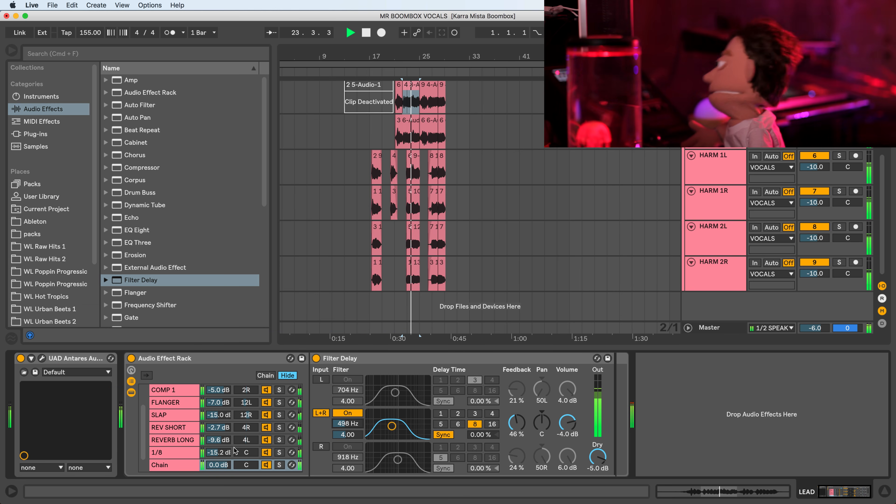
{"action": "left_click_drag", "start_coordinate": [220, 452], "coordinate": [222, 454]}
{"action": "left_click", "coordinate": [180, 465]}
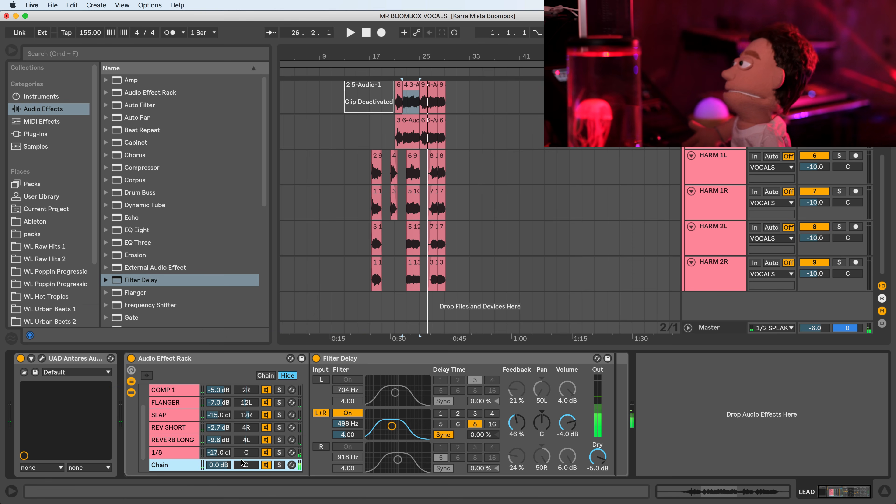
{"action": "left_click_drag", "start_coordinate": [226, 467], "coordinate": [226, 475]}
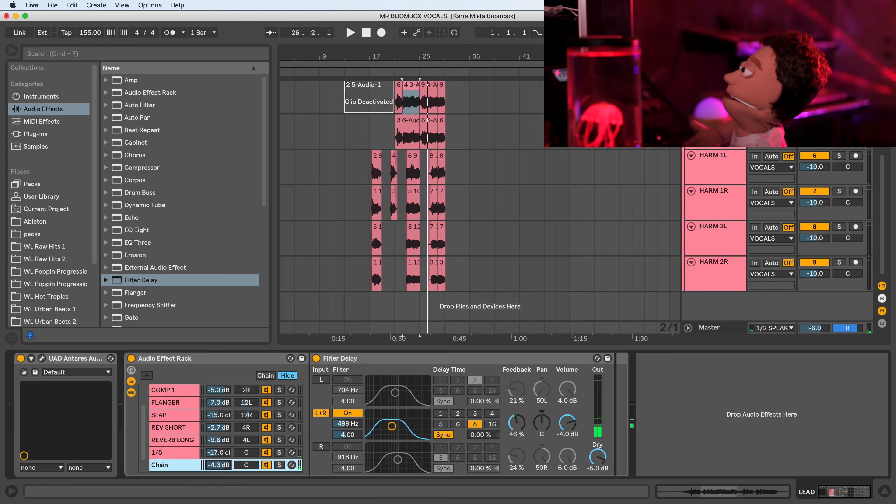
Step: Add a Reverb after the Filter Delay and set its Dry/Wet to 46% while auditioning the vocal
{"action": "scroll", "coordinate": [144, 248], "scroll_direction": "down", "scroll_amount": 10}
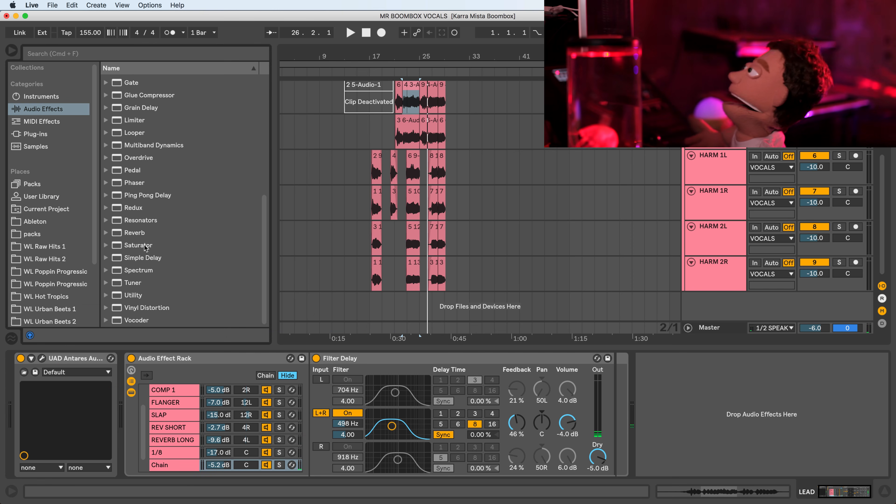
{"action": "left_click_drag", "start_coordinate": [141, 234], "coordinate": [602, 398]}
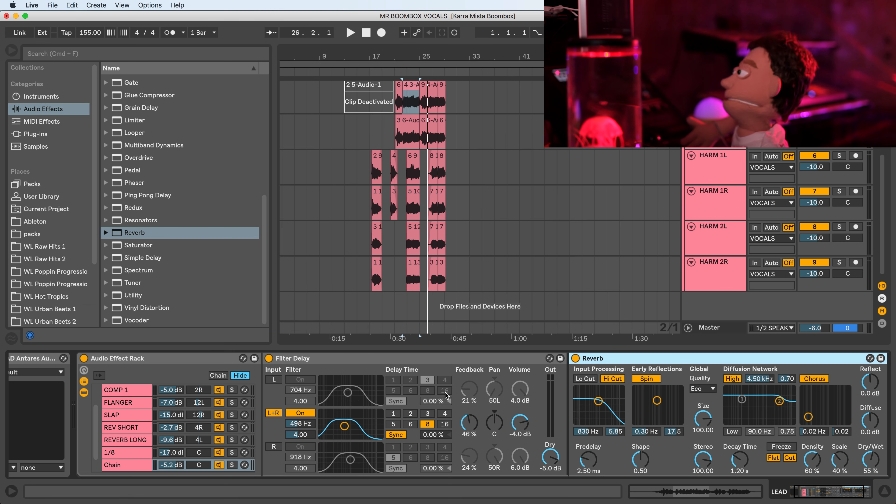
{"action": "left_click_drag", "start_coordinate": [871, 460], "coordinate": [871, 469]}
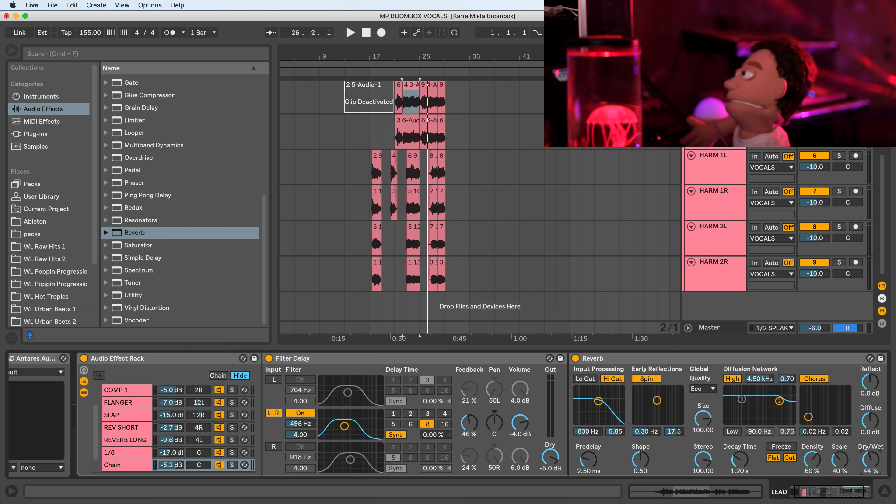
{"action": "key", "text": "space"}
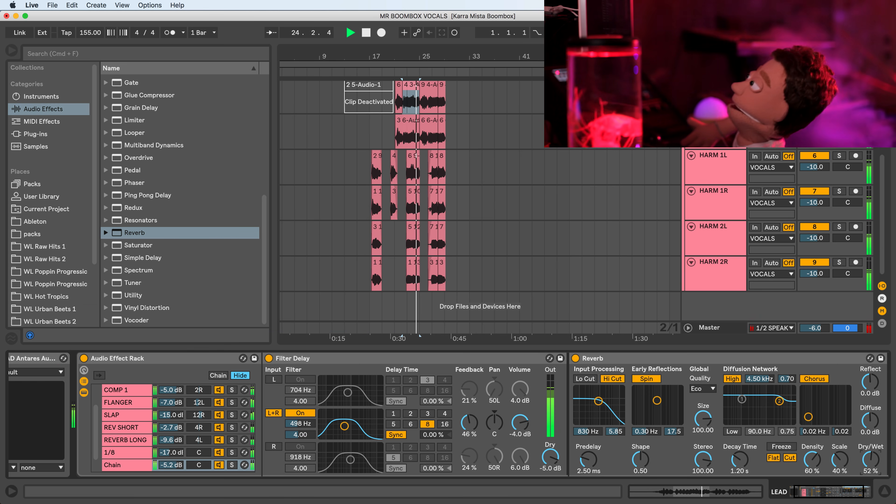
{"action": "left_click_drag", "start_coordinate": [871, 460], "coordinate": [871, 445]}
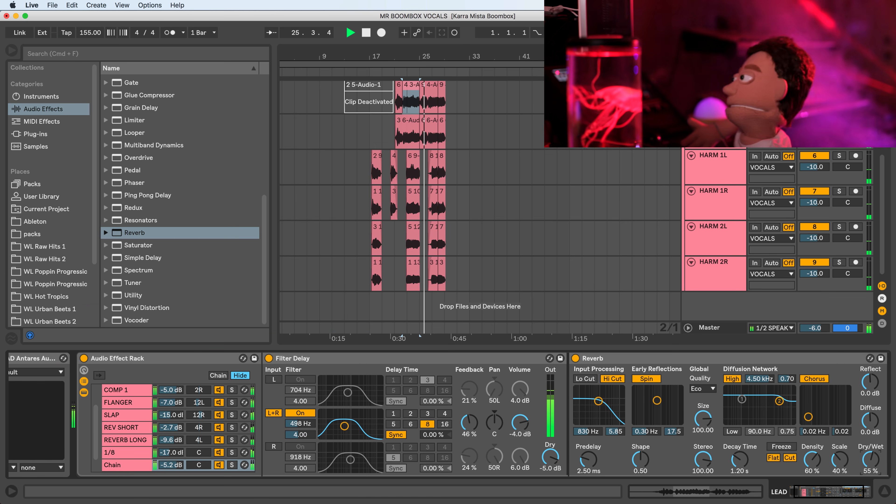
{"action": "left_click_drag", "start_coordinate": [871, 460], "coordinate": [871, 467]}
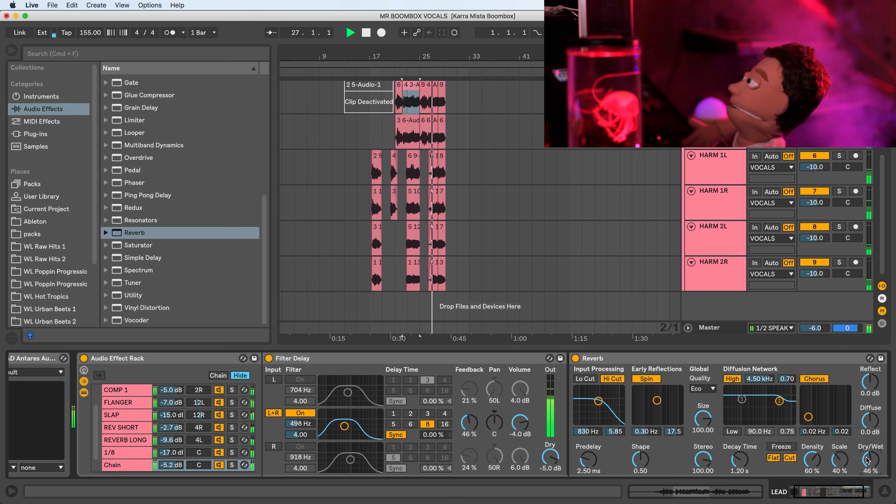
Step: Set the 1/8 chain volume to -18.8 dB and audition the vocals from bar 17
{"action": "left_click_drag", "start_coordinate": [166, 454], "coordinate": [166, 458]}
{"action": "key", "text": "space"}
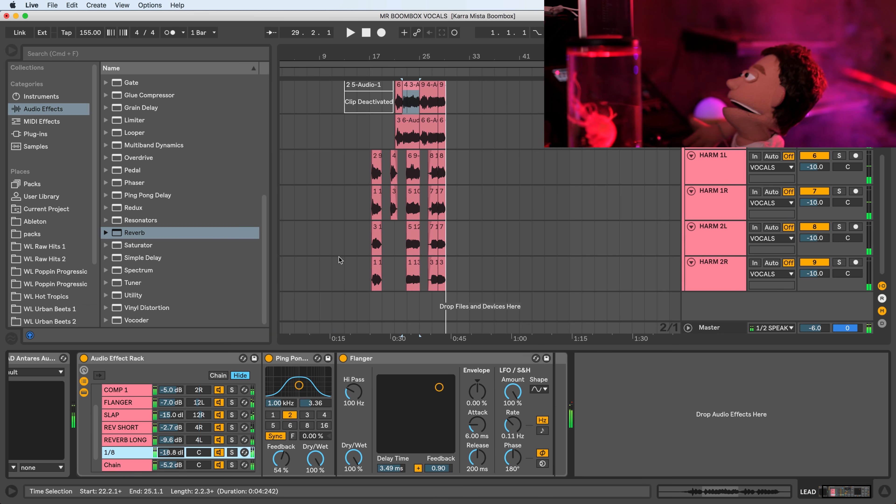
{"action": "left_click", "coordinate": [370, 269]}
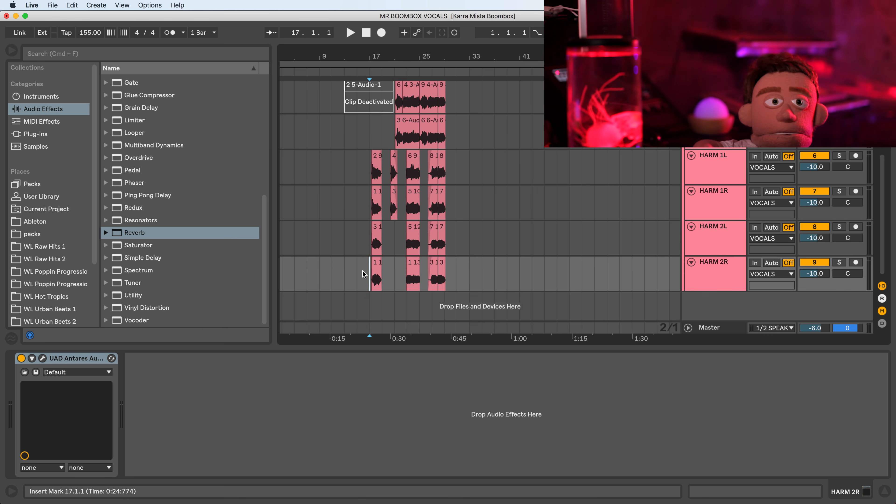
{"action": "key", "text": "space"}
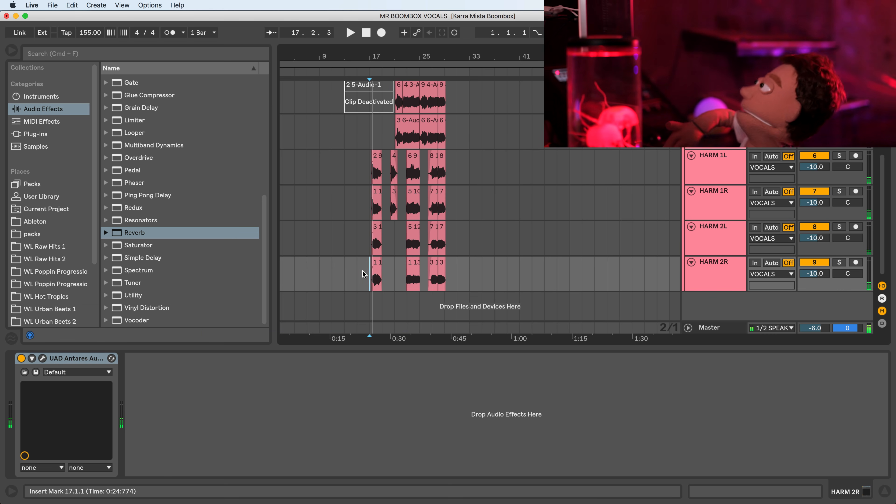
Step: Play the arrangement from the start of the LEAD vocal at bar 13
{"action": "scroll", "coordinate": [466, 270], "scroll_direction": "up", "scroll_amount": 1}
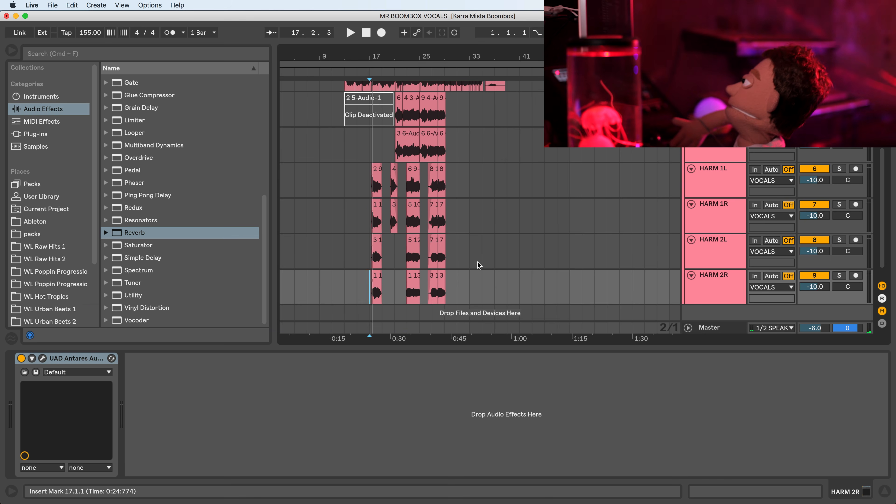
{"action": "scroll", "coordinate": [521, 87], "scroll_direction": "up", "scroll_amount": 8}
{"action": "left_click", "coordinate": [306, 217]}
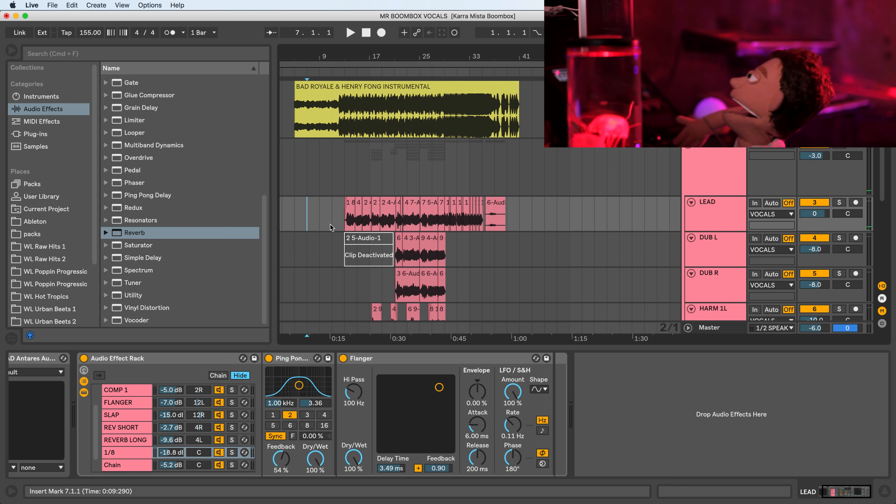
{"action": "left_click", "coordinate": [345, 218]}
{"action": "key", "text": "space"}
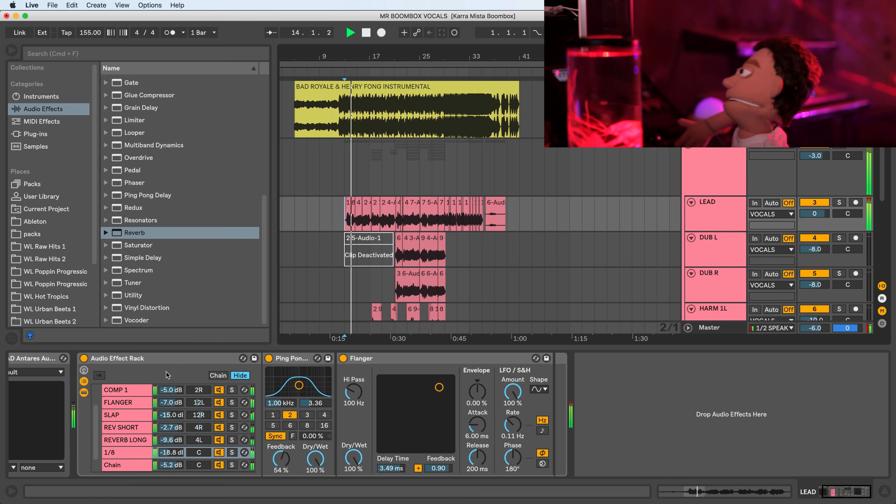
Step: Stop playback and rename the unnamed Filter Delay chain at the end of the rack as 1/2
{"action": "left_click", "coordinate": [157, 363]}
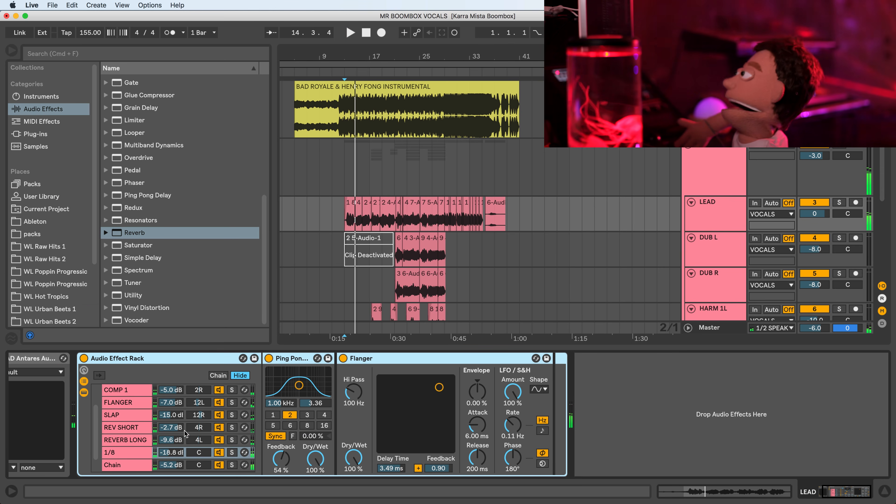
{"action": "scroll", "coordinate": [184, 430], "scroll_direction": "down", "scroll_amount": 1}
{"action": "left_click", "coordinate": [125, 452]}
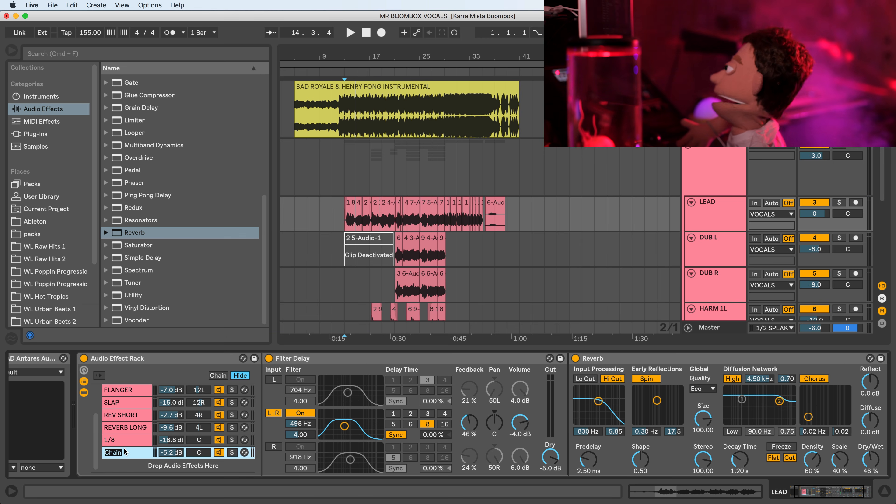
{"action": "type", "text": "1/2"}
{"action": "key", "text": "Return"}
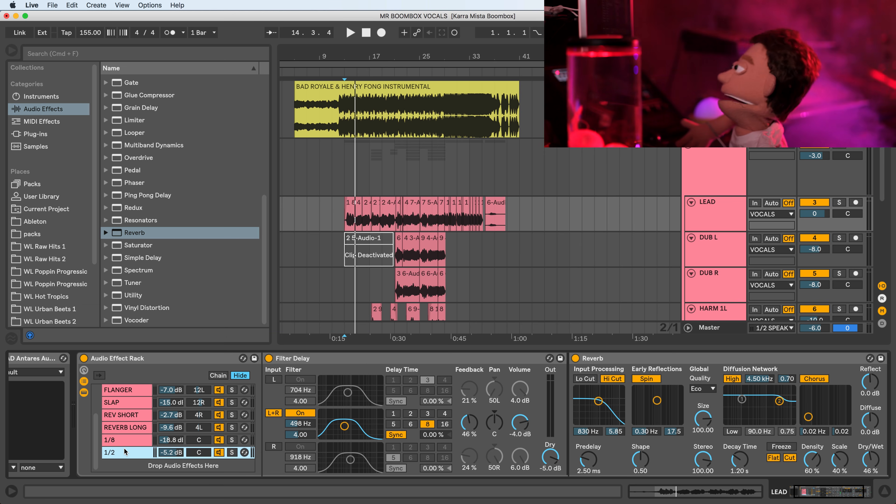
Step: Group the backing tracks from DUB L through HARM 2R into a group within VOCALS
{"action": "scroll", "coordinate": [515, 207], "scroll_direction": "down", "scroll_amount": 2}
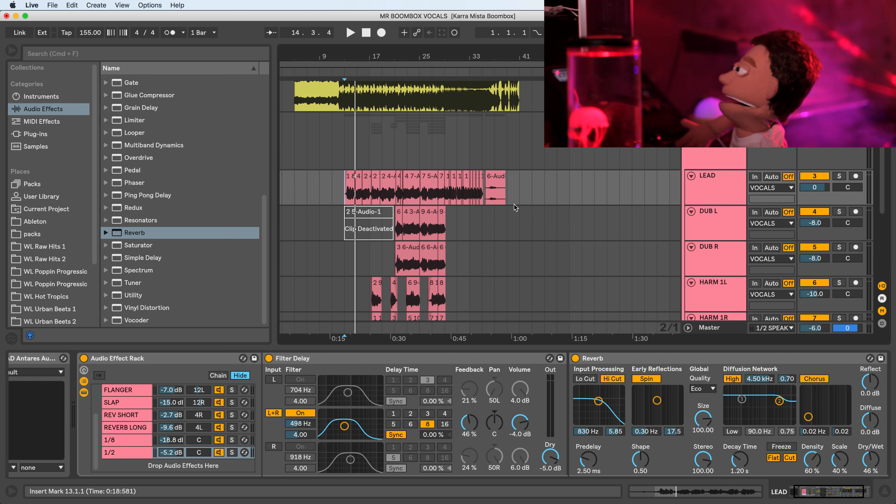
{"action": "scroll", "coordinate": [534, 199], "scroll_direction": "down", "scroll_amount": 9}
{"action": "scroll", "coordinate": [534, 199], "scroll_direction": "up", "scroll_amount": 8}
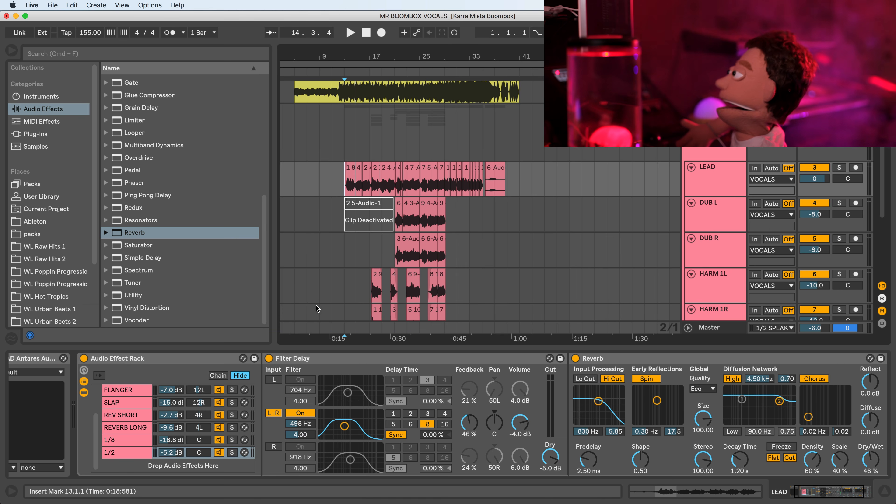
{"action": "left_click", "coordinate": [168, 359]}
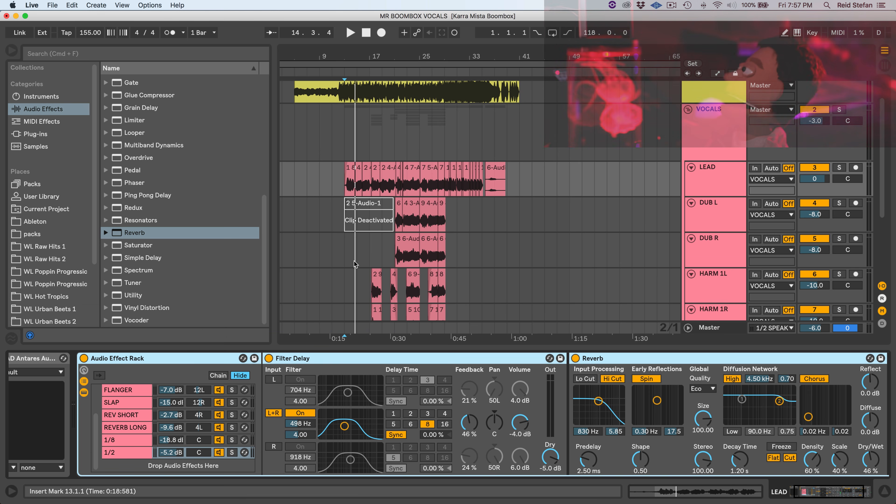
{"action": "scroll", "coordinate": [355, 268], "scroll_direction": "down", "scroll_amount": 4}
{"action": "scroll", "coordinate": [355, 272], "scroll_direction": "up", "scroll_amount": 1}
{"action": "scroll", "coordinate": [355, 269], "scroll_direction": "up", "scroll_amount": 1}
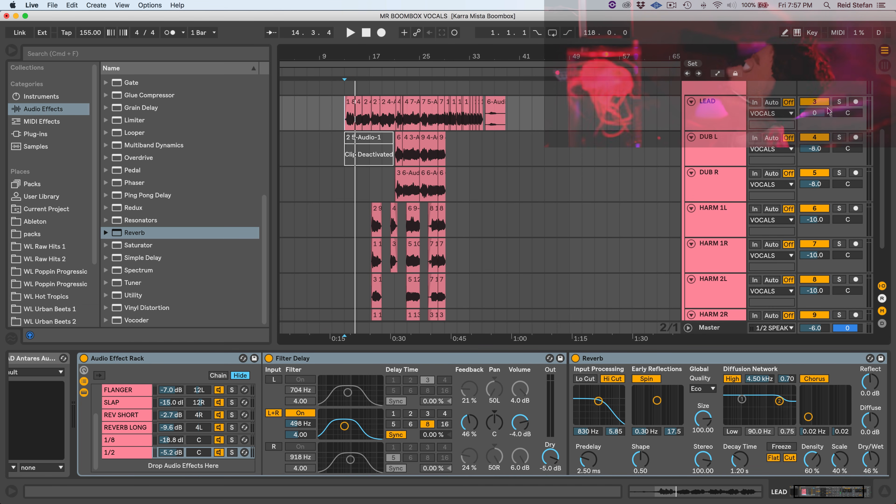
{"action": "left_click", "coordinate": [720, 141]}
{"action": "scroll", "coordinate": [731, 198], "scroll_direction": "down", "scroll_amount": 2}
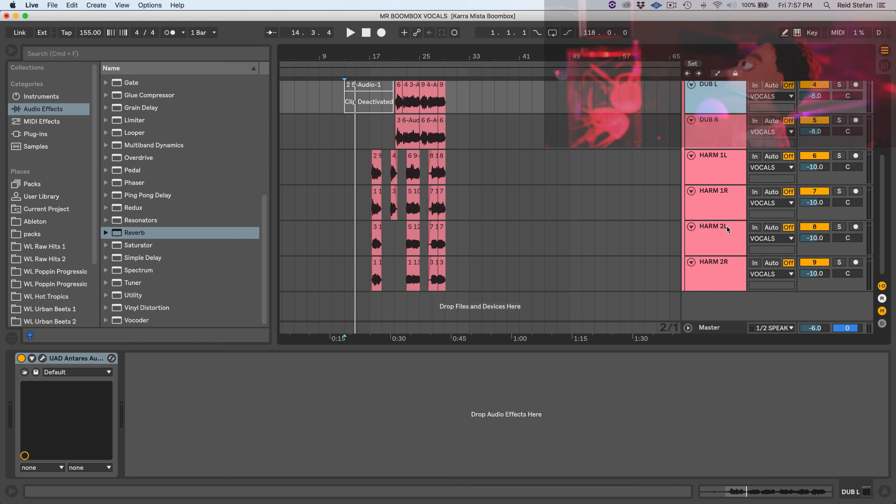
{"action": "left_click", "coordinate": [720, 269], "text": "shift"}
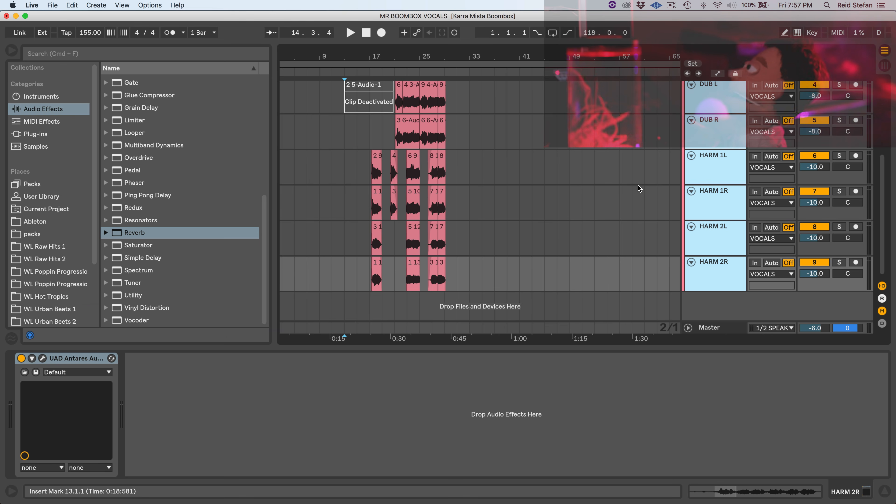
{"action": "scroll", "coordinate": [638, 185], "scroll_direction": "up", "scroll_amount": 3}
{"action": "key", "text": "super+g"}
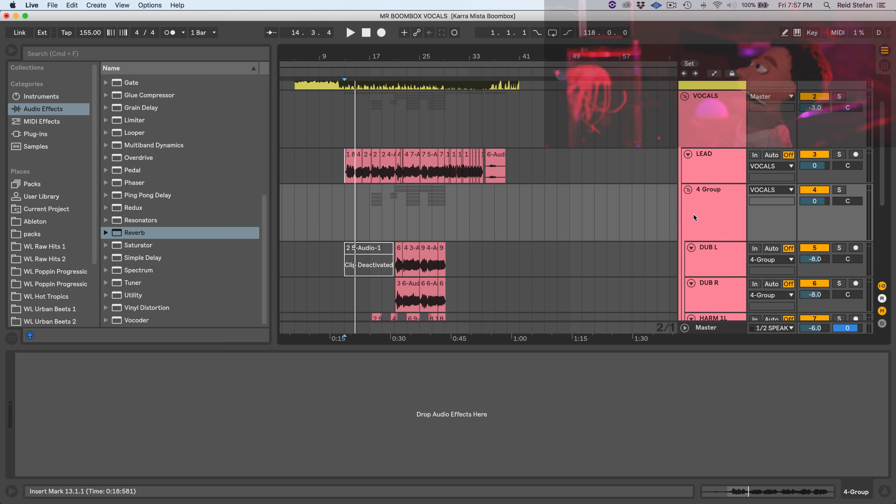
Step: Copy the Audio Effect Rack from the LEAD track onto the new backing vocal group and audition it from bar 19
{"action": "left_click", "coordinate": [718, 201]}
{"action": "left_click", "coordinate": [700, 153]}
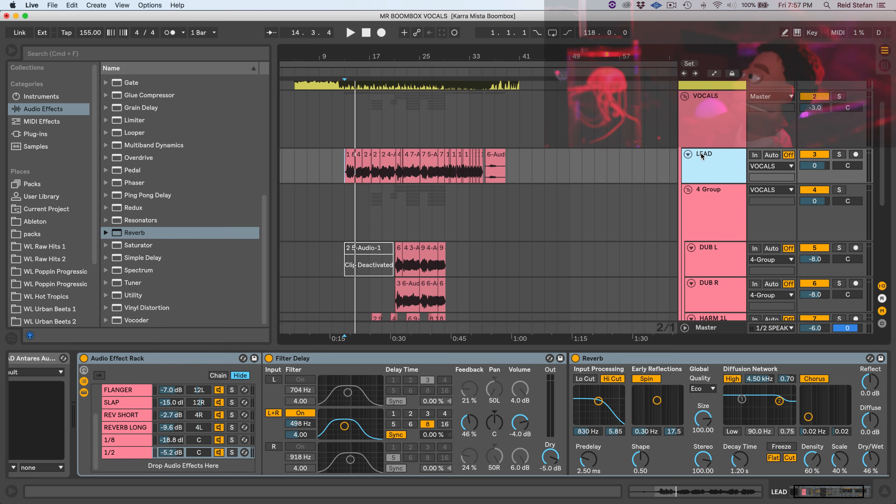
{"action": "left_click", "coordinate": [134, 359]}
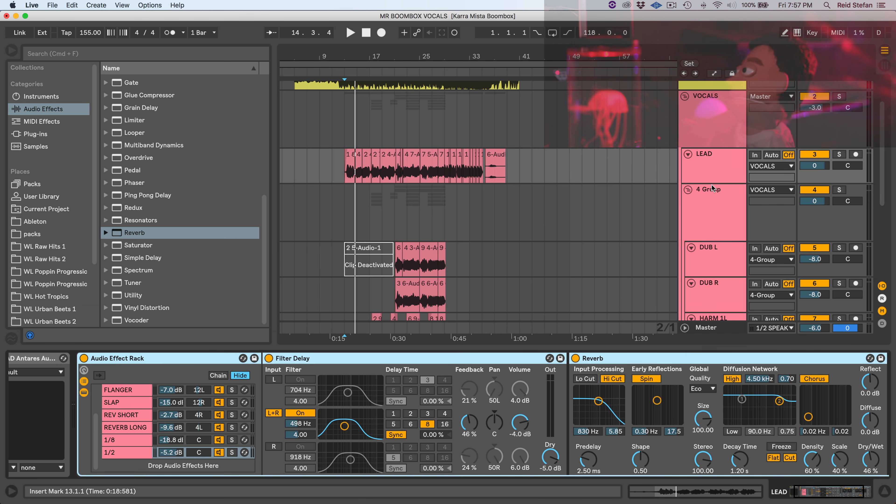
{"action": "left_click", "coordinate": [720, 201]}
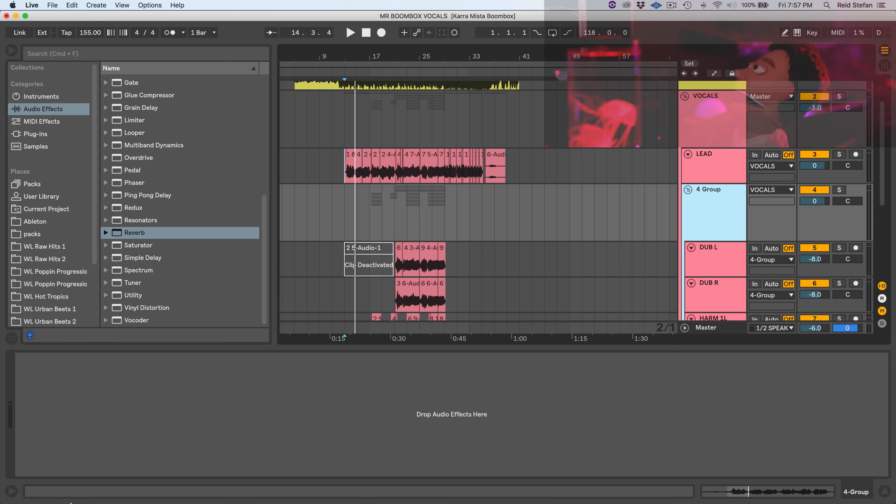
{"action": "right_click", "coordinate": [144, 396]}
{"action": "left_click", "coordinate": [169, 401]}
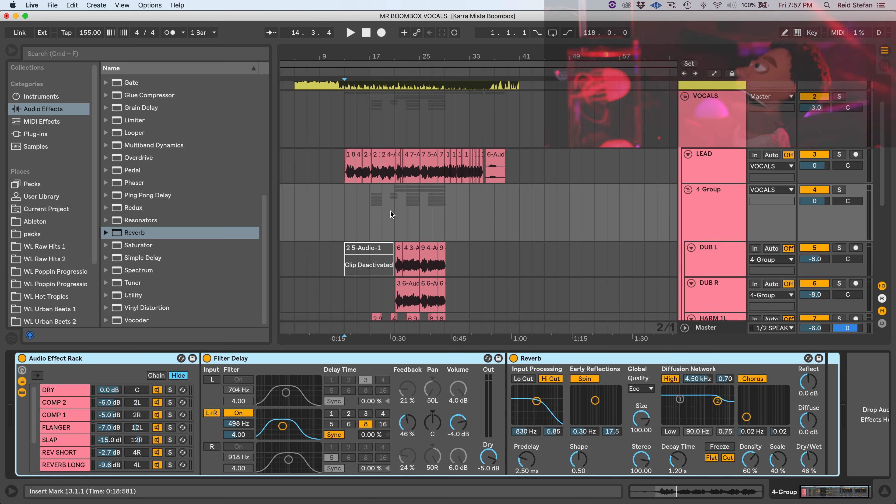
{"action": "left_click", "coordinate": [383, 212]}
{"action": "key", "text": "space"}
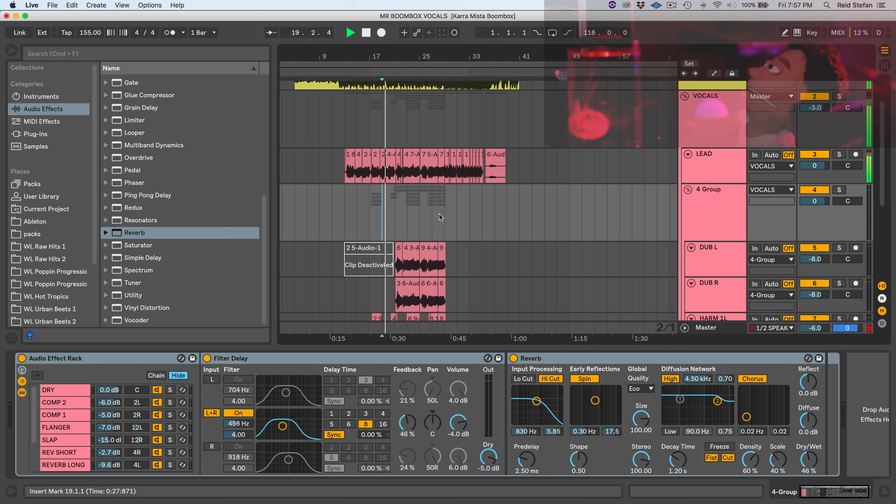
Step: Stop playback and rename the backing vocal group track as BGV
{"action": "scroll", "coordinate": [444, 216], "scroll_direction": "down", "scroll_amount": 1}
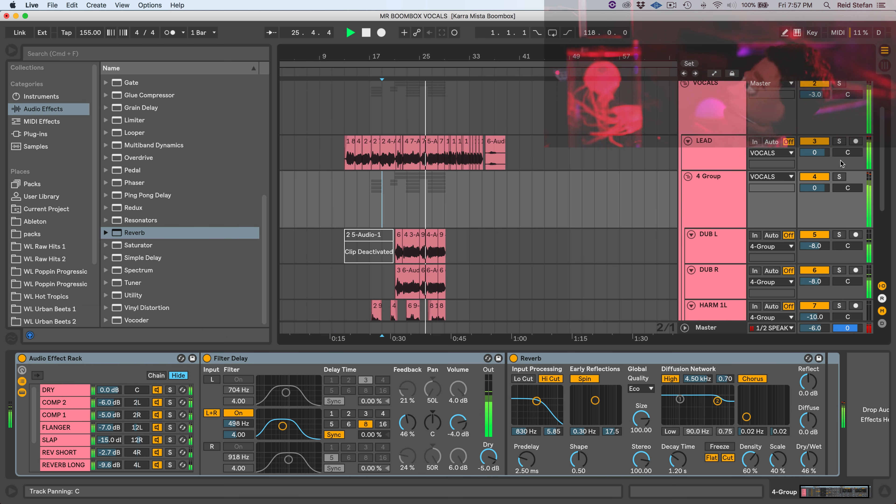
{"action": "left_click", "coordinate": [723, 201]}
{"action": "key", "text": "super+r"}
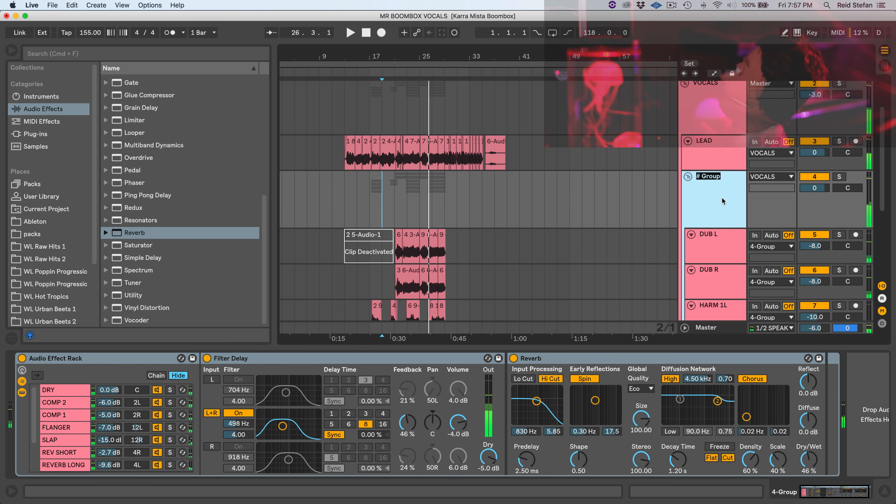
{"action": "key", "text": "Return"}
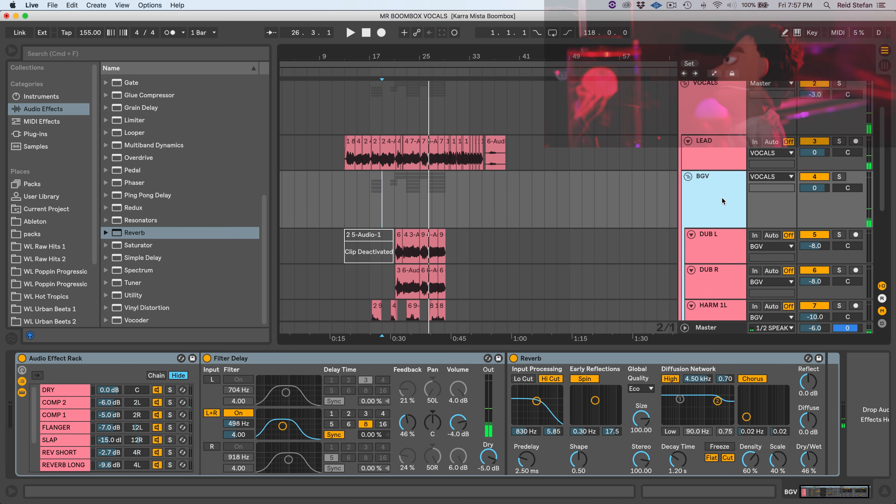
Step: Audition the LEAD vocal from bar 13 and recolour the BGV group track red
{"action": "left_click", "coordinate": [342, 156]}
{"action": "key", "text": "space"}
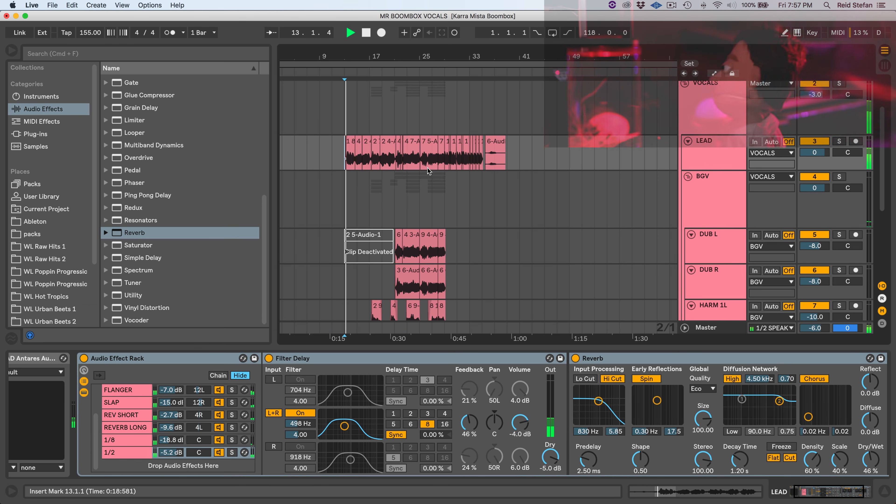
{"action": "right_click", "coordinate": [722, 195]}
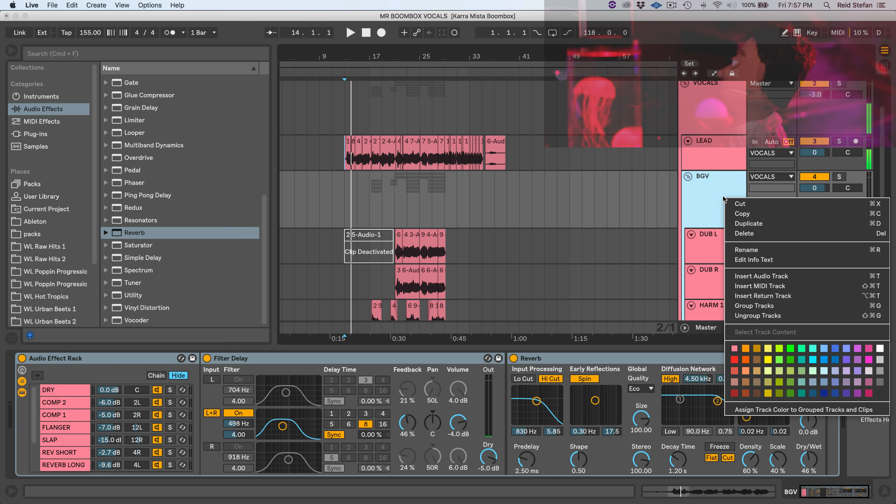
{"action": "left_click", "coordinate": [735, 370]}
{"action": "left_click", "coordinate": [735, 173]}
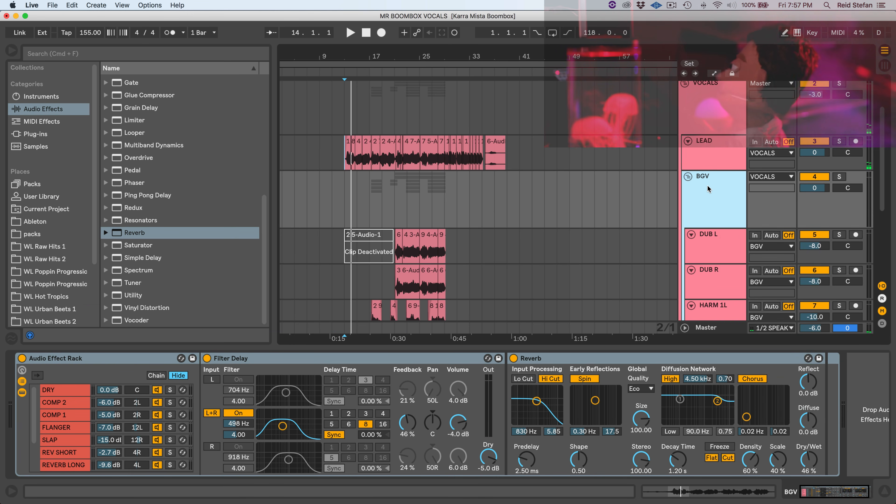
{"action": "left_click", "coordinate": [703, 240]}
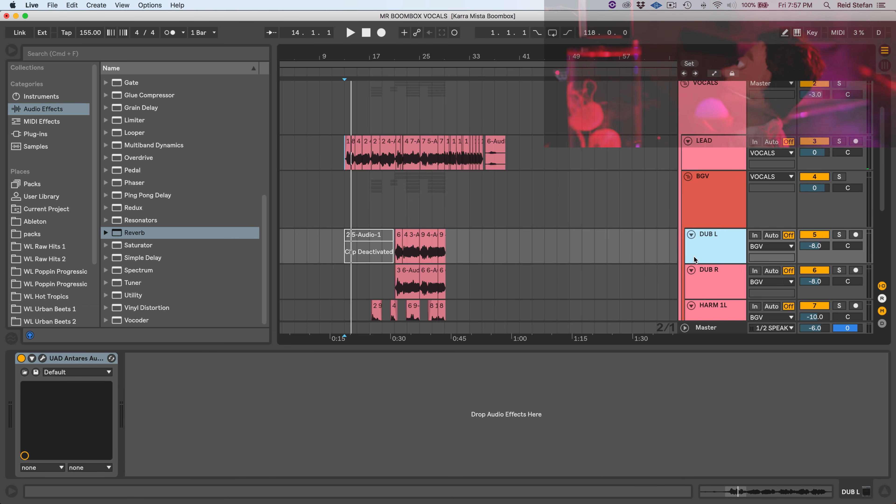
{"action": "left_click", "coordinate": [727, 192]}
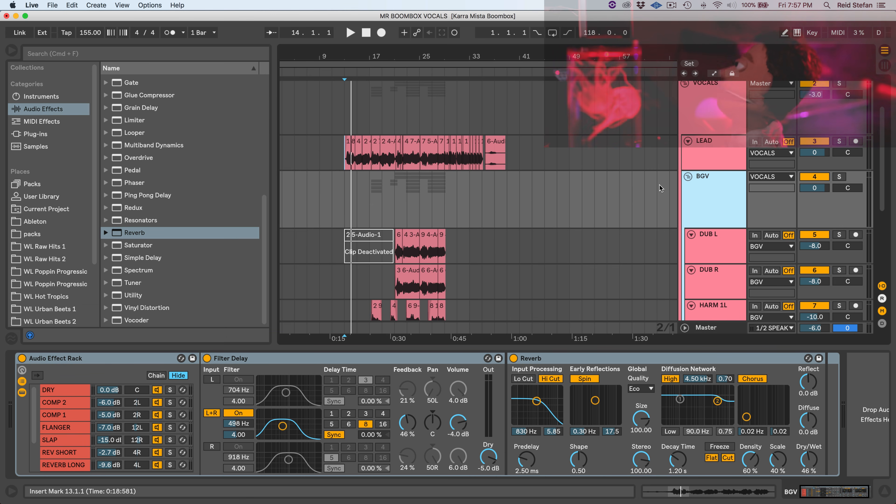
Step: Play the vocals from bar 13 and lower the LEAD track volume to -2.6 dB
{"action": "scroll", "coordinate": [659, 185], "scroll_direction": "down", "scroll_amount": 5}
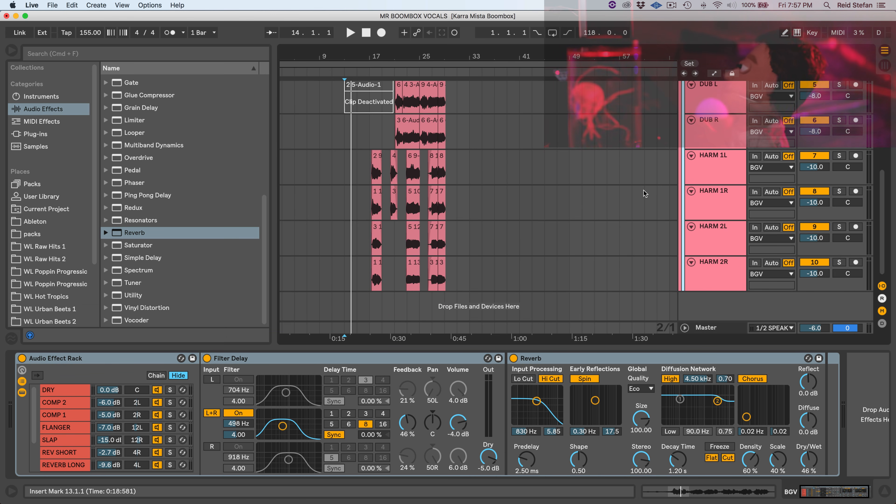
{"action": "scroll", "coordinate": [621, 193], "scroll_direction": "up", "scroll_amount": 2}
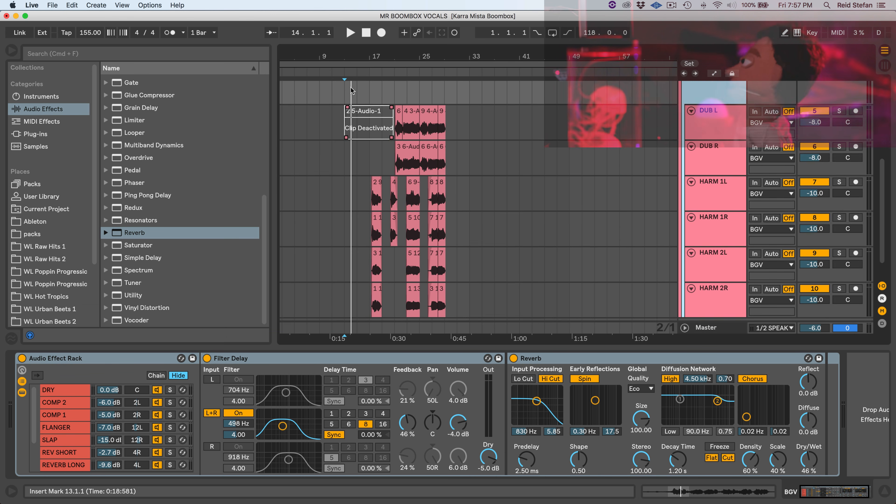
{"action": "scroll", "coordinate": [397, 176], "scroll_direction": "up", "scroll_amount": 5}
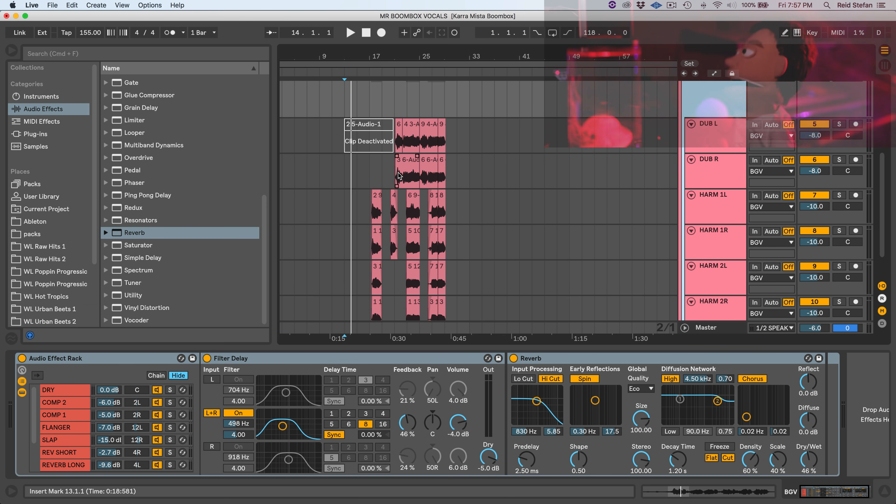
{"action": "key", "text": "space"}
{"action": "left_click", "coordinate": [341, 174]}
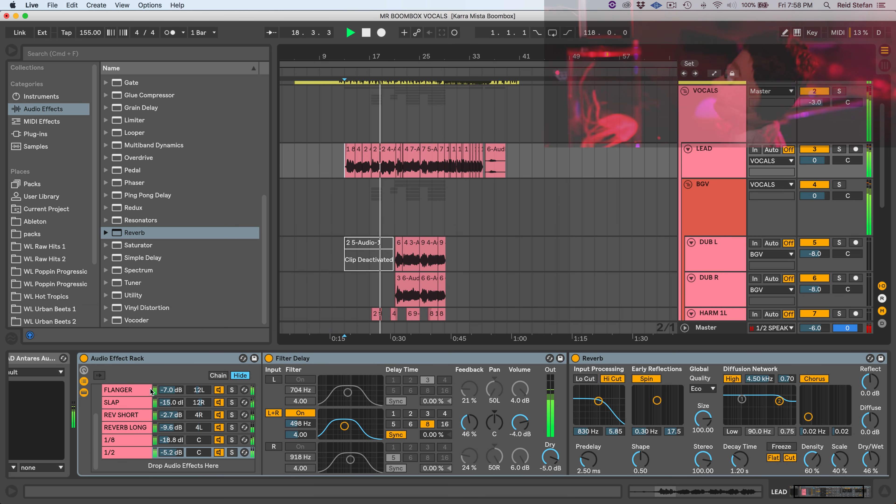
{"action": "left_click_drag", "start_coordinate": [815, 161], "coordinate": [815, 163]}
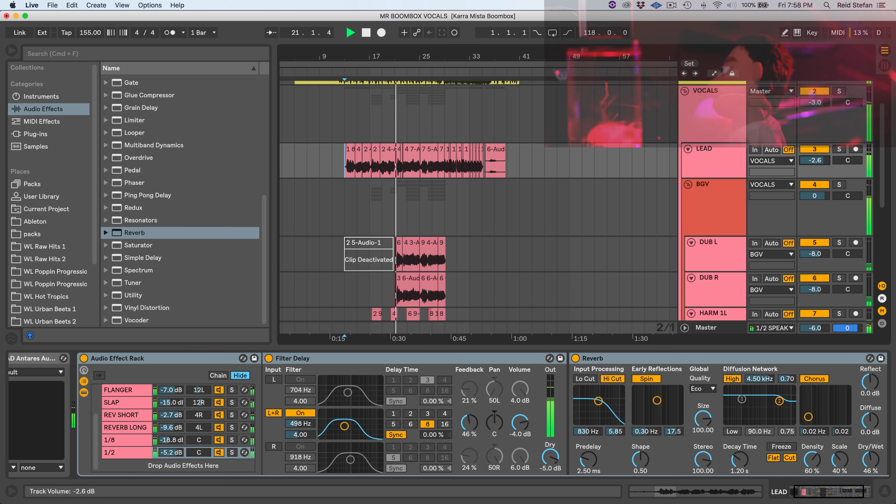
Step: Select the DUB and HARM tracks and lower them together, the DUB tracks to -10.0 dB and the HARM tracks to -12.0 dB
{"action": "left_click", "coordinate": [713, 252]}
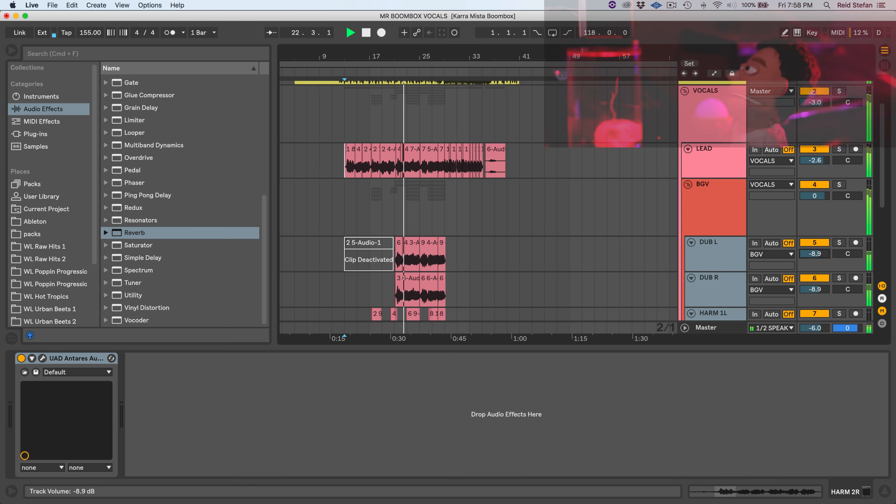
{"action": "left_click_drag", "start_coordinate": [816, 259], "coordinate": [815, 254]}
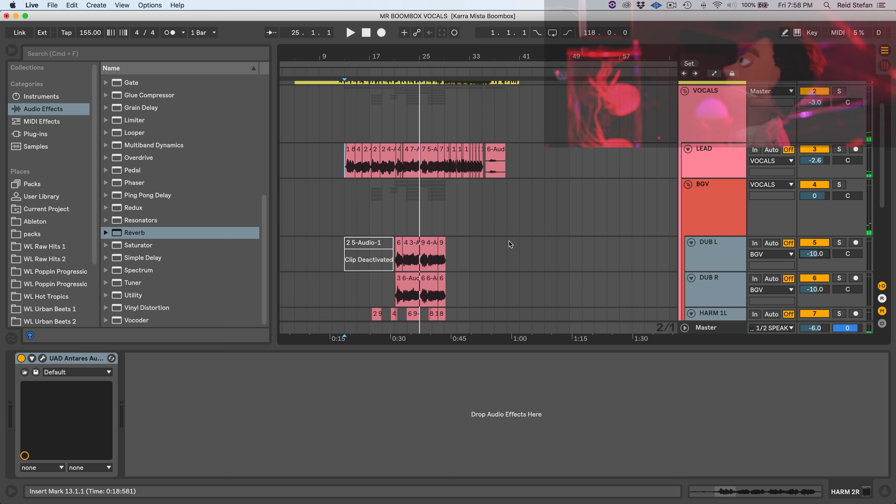
{"action": "scroll", "coordinate": [471, 226], "scroll_direction": "down", "scroll_amount": 5}
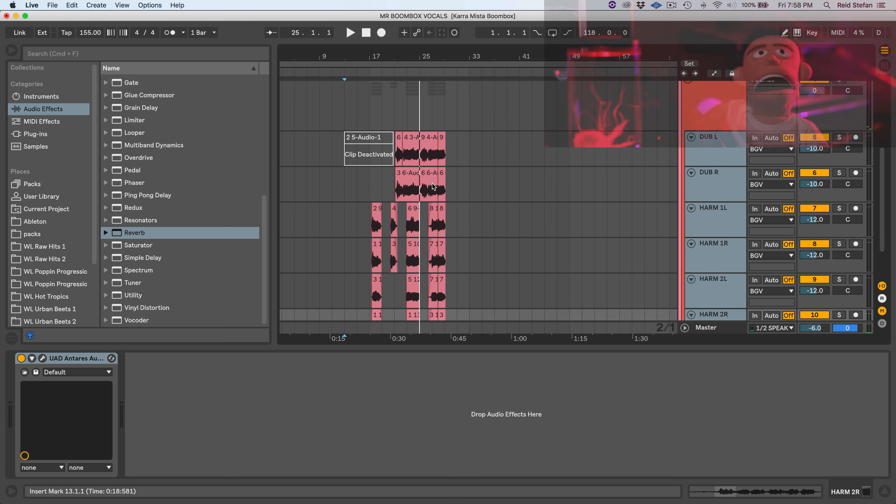
{"action": "scroll", "coordinate": [425, 155], "scroll_direction": "up", "scroll_amount": 1}
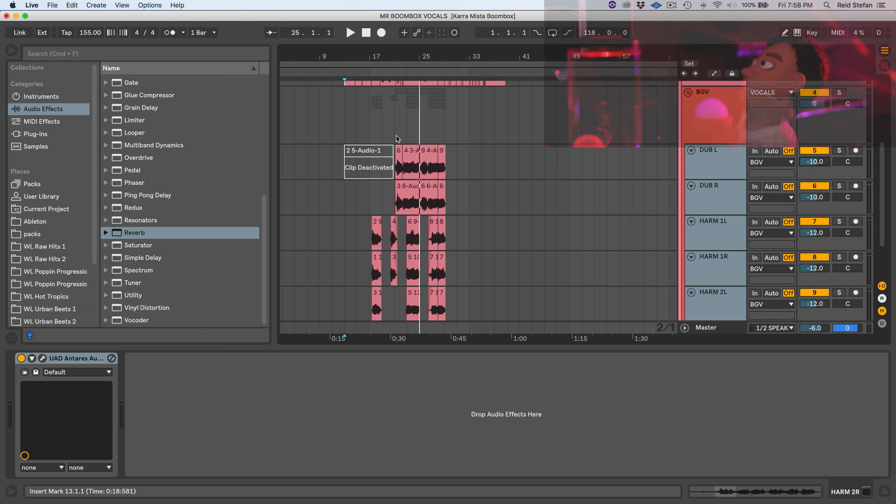
Step: Audition the backing vocals from bar 21 to check the DUB L and DUB R doubles
{"action": "left_click", "coordinate": [394, 164]}
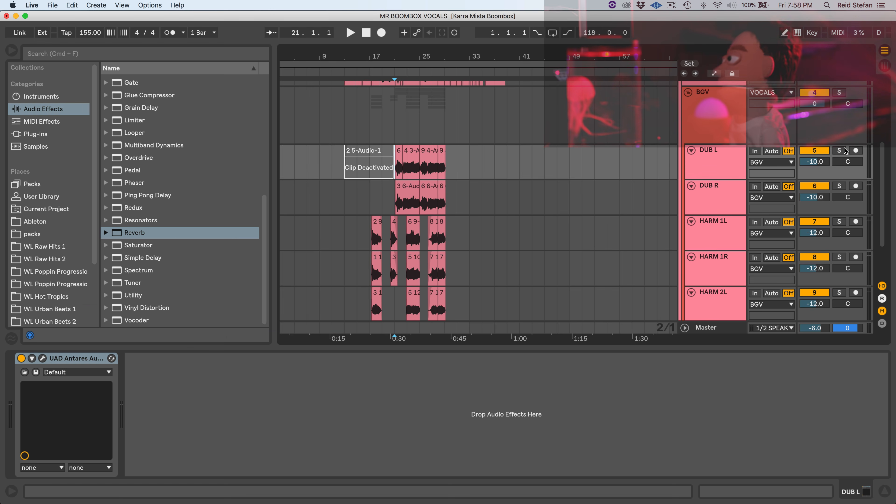
{"action": "scroll", "coordinate": [857, 253], "scroll_direction": "down", "scroll_amount": 5}
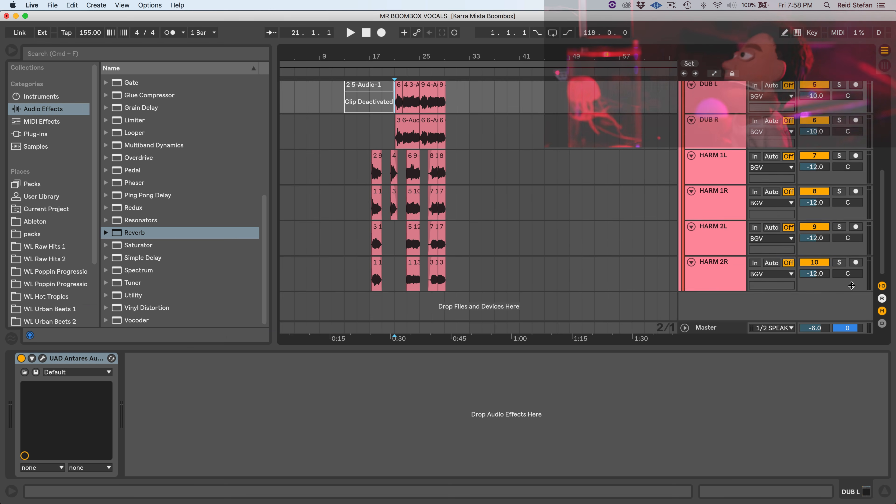
{"action": "scroll", "coordinate": [850, 283], "scroll_direction": "up", "scroll_amount": 4}
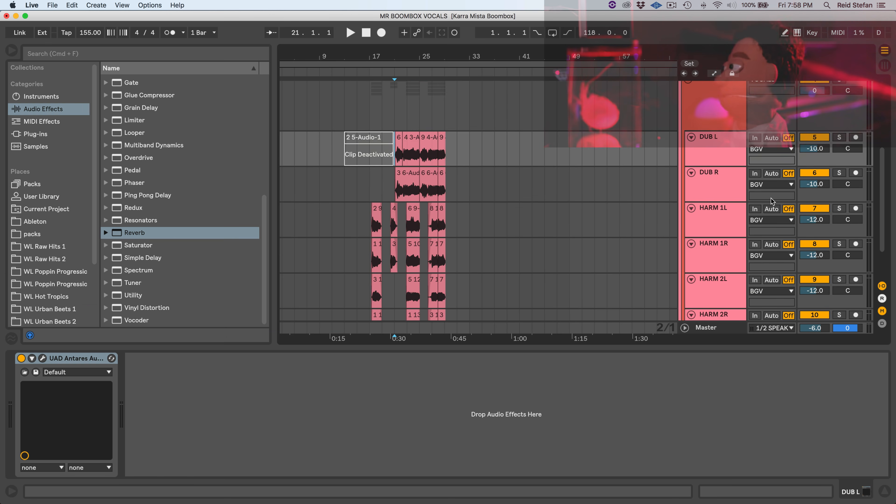
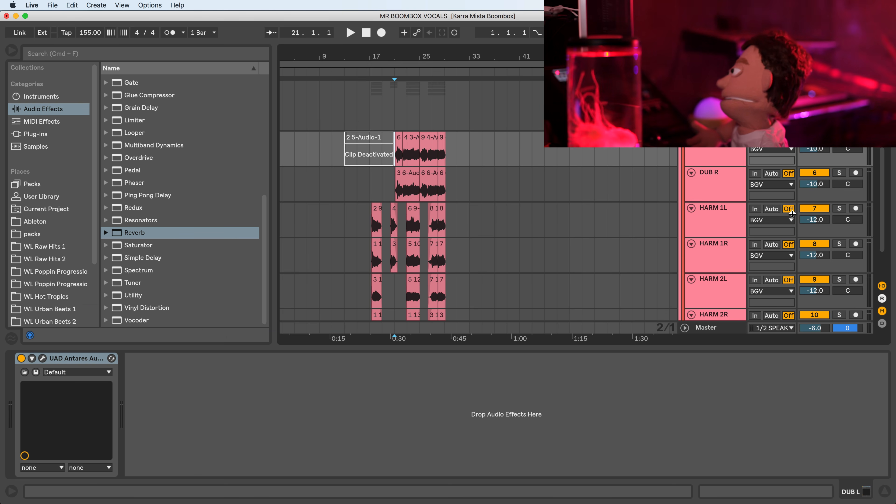
{"action": "scroll", "coordinate": [735, 185], "scroll_direction": "down", "scroll_amount": 2}
{"action": "scroll", "coordinate": [731, 185], "scroll_direction": "up", "scroll_amount": 5}
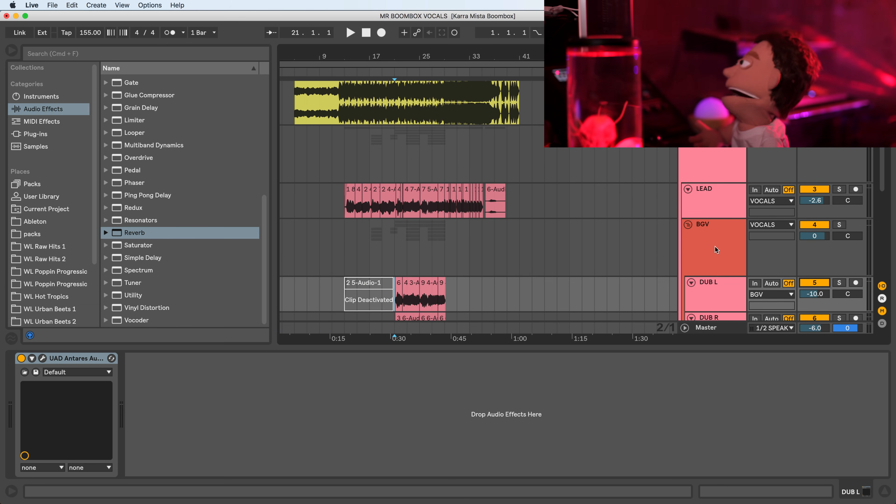
{"action": "scroll", "coordinate": [716, 252], "scroll_direction": "down", "scroll_amount": 3}
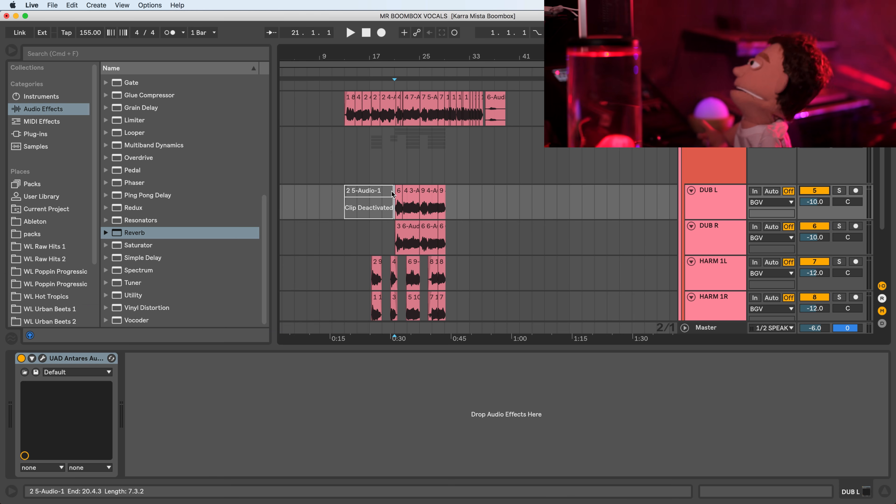
{"action": "key", "text": "space"}
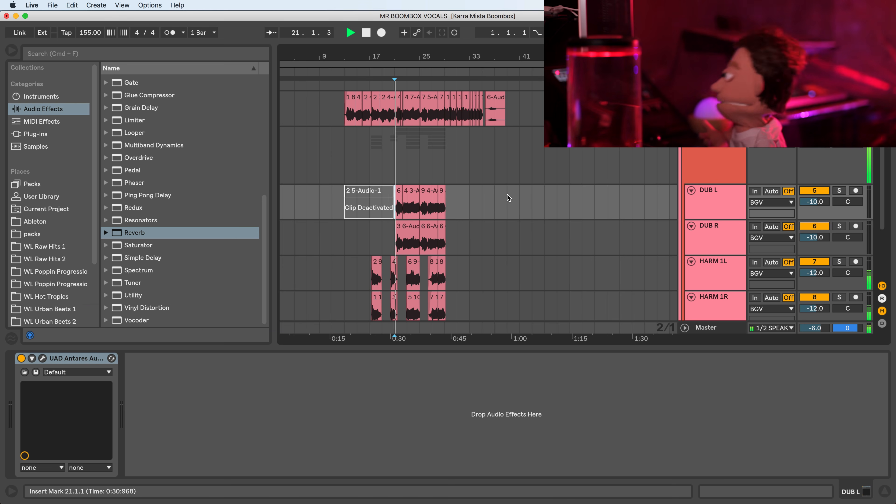
{"action": "left_click", "coordinate": [840, 191]}
{"action": "left_click", "coordinate": [845, 190]}
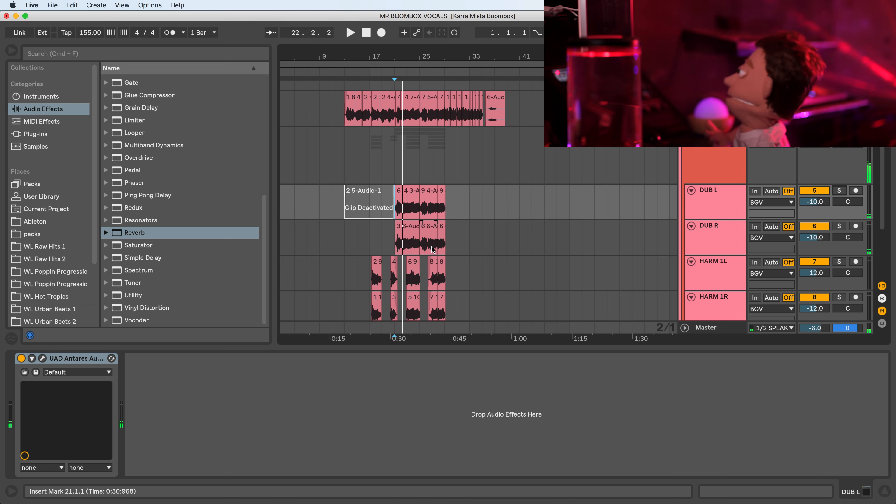
Step: Pan DUB L to 50L and DUB R to 50R, and audition the widened doubles
{"action": "left_click_drag", "start_coordinate": [848, 202], "coordinate": [848, 219]}
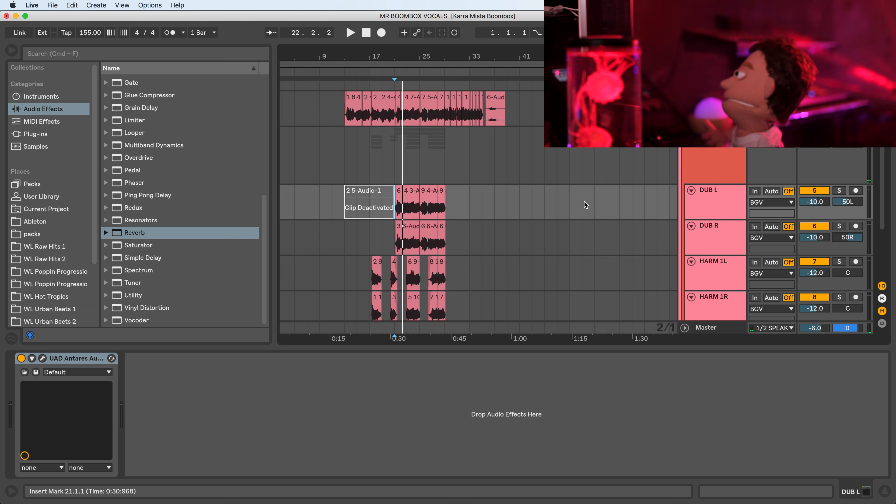
{"action": "key", "text": "space"}
{"action": "scroll", "coordinate": [586, 219], "scroll_direction": "down", "scroll_amount": 1}
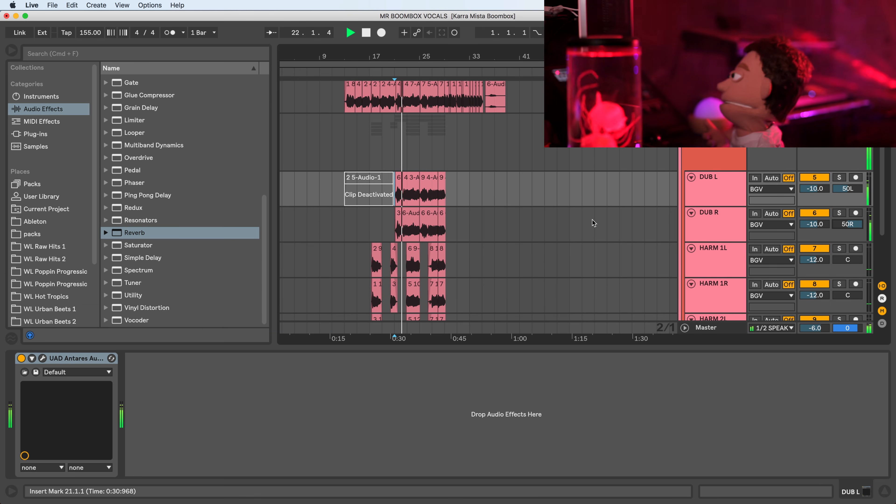
{"action": "scroll", "coordinate": [509, 227], "scroll_direction": "down", "scroll_amount": 1}
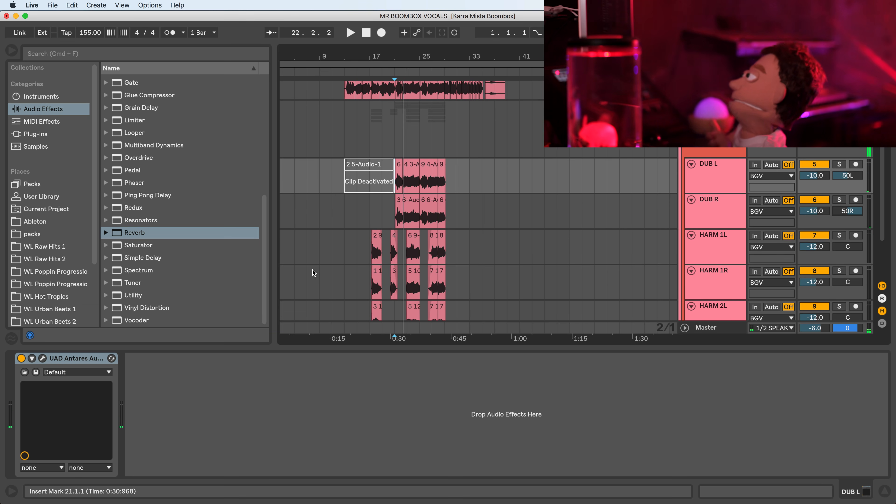
Step: Audition the harmonies from bar 17 and pan HARM 1L to 40R and HARM 1R to 40L
{"action": "left_click", "coordinate": [368, 248]}
{"action": "key", "text": "space"}
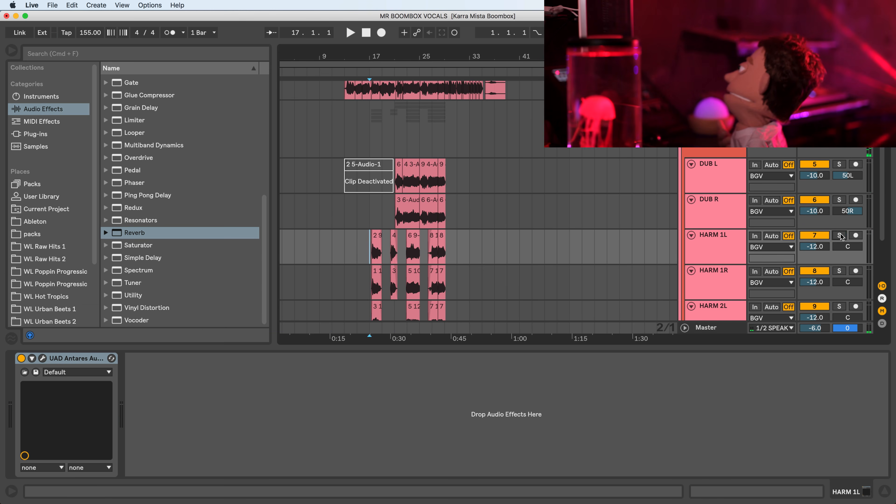
{"action": "key", "text": "space"}
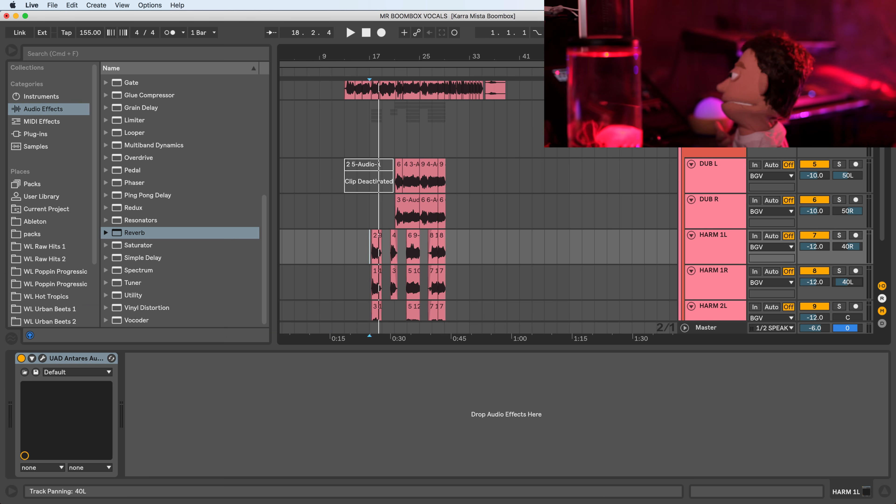
Step: Pan HARM 2L to 25L and HARM 2R to 14R
{"action": "scroll", "coordinate": [555, 214], "scroll_direction": "down", "scroll_amount": 3}
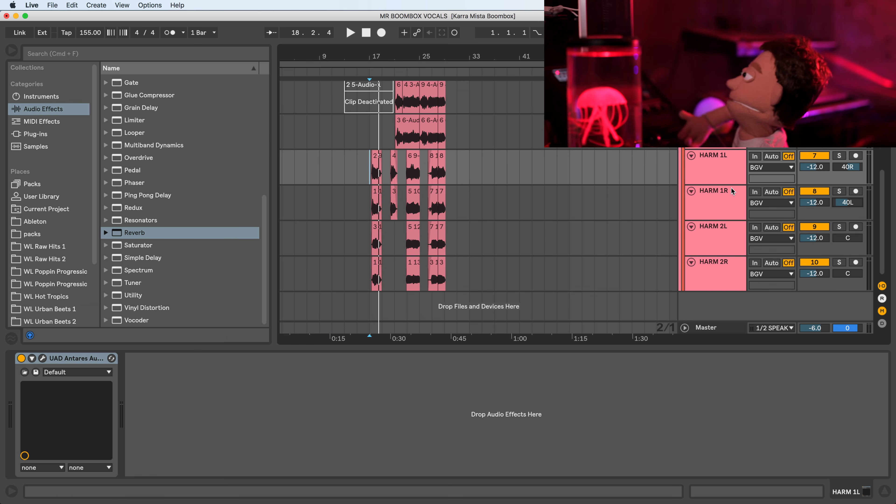
{"action": "left_click", "coordinate": [713, 234]}
{"action": "left_click_drag", "start_coordinate": [848, 238], "coordinate": [847, 236]}
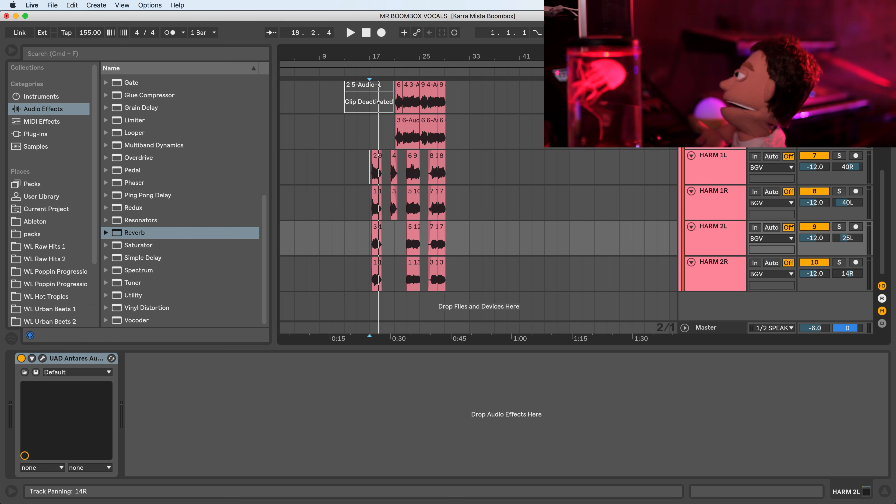
Step: Audition the BGV group from bar 13 and lower the DUB tracks to -14.1 dB and the HARM tracks to -16.1 dB
{"action": "scroll", "coordinate": [341, 190], "scroll_direction": "up", "scroll_amount": 3}
{"action": "left_click", "coordinate": [341, 190]}
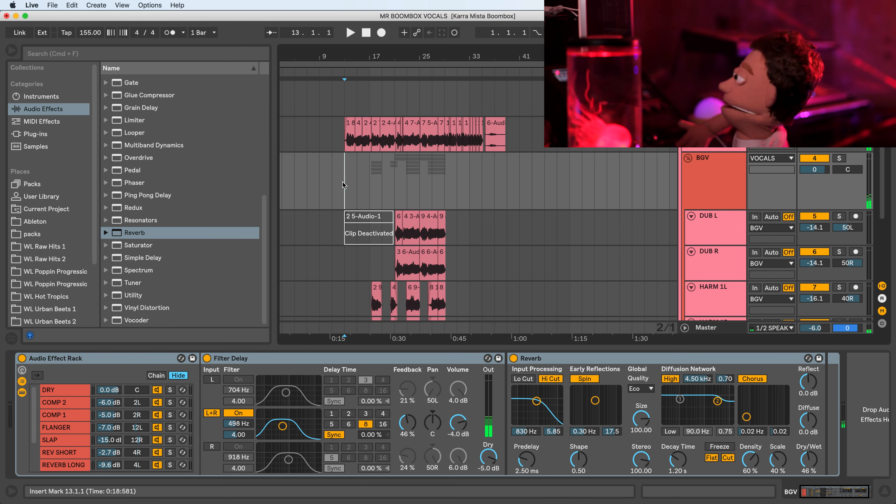
{"action": "scroll", "coordinate": [376, 186], "scroll_direction": "down", "scroll_amount": 1}
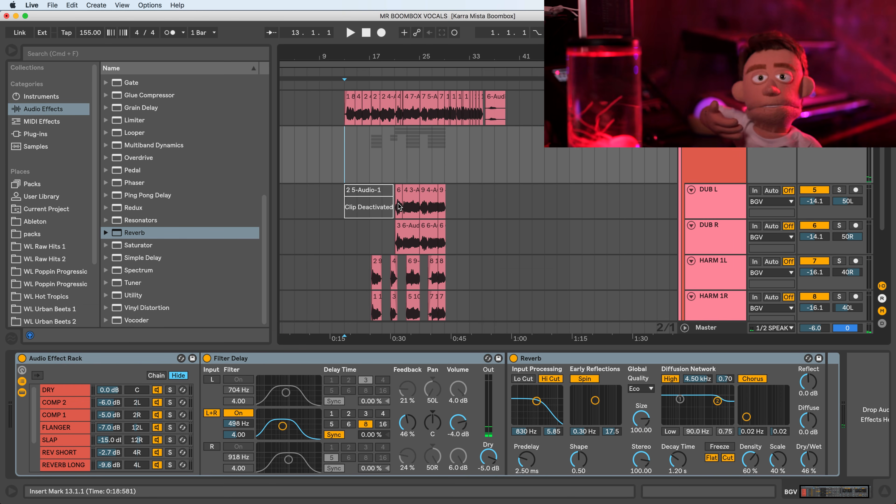
Step: Delete the deactivated clip from the start of the DUB L track and place the insert marker at bar 21
{"action": "left_click", "coordinate": [351, 195]}
{"action": "left_click", "coordinate": [351, 194]}
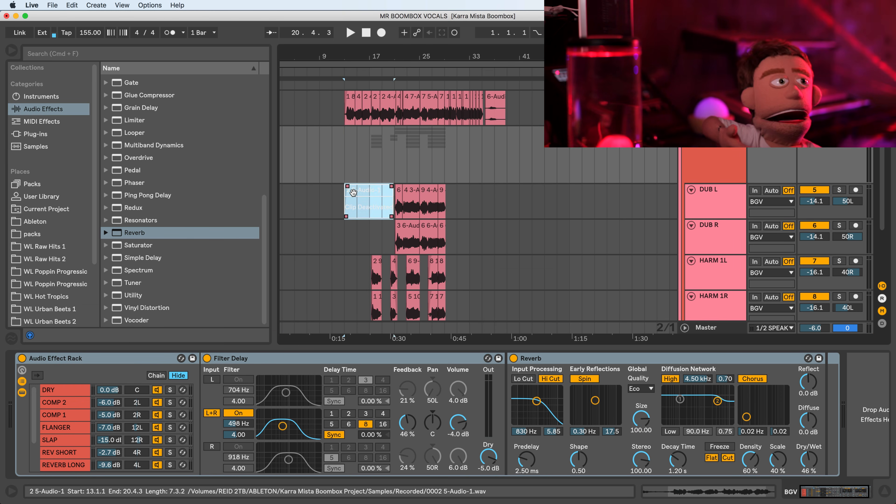
{"action": "key", "text": "Delete"}
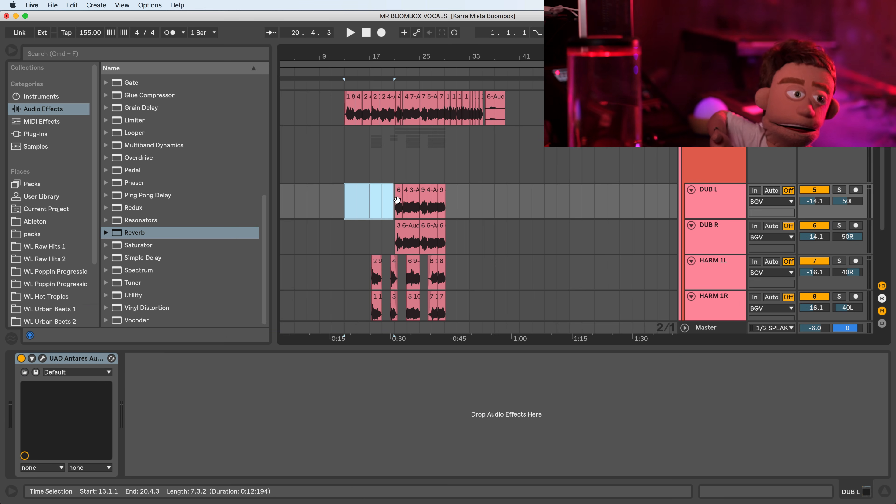
{"action": "left_click", "coordinate": [382, 210]}
{"action": "left_click", "coordinate": [393, 204]}
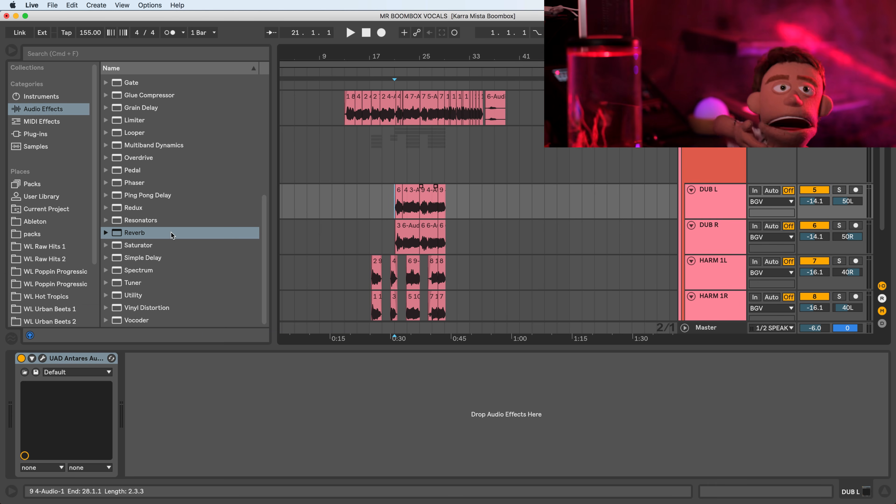
Step: Add an EQ Eight after the Antares plug-in on DUB L and set band 1 to a low cut at 166 Hz
{"action": "scroll", "coordinate": [185, 163], "scroll_direction": "up", "scroll_amount": 6}
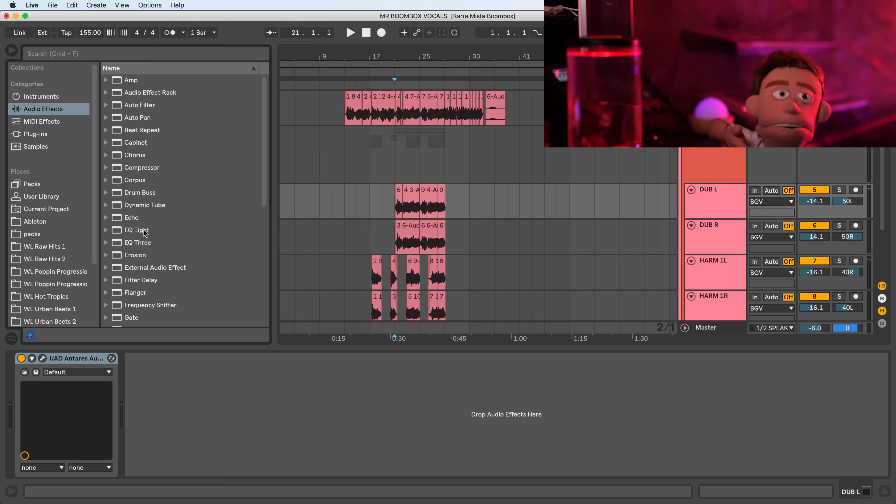
{"action": "left_click_drag", "start_coordinate": [145, 231], "coordinate": [248, 417]}
{"action": "left_click", "coordinate": [173, 459]}
{"action": "left_click", "coordinate": [170, 382]}
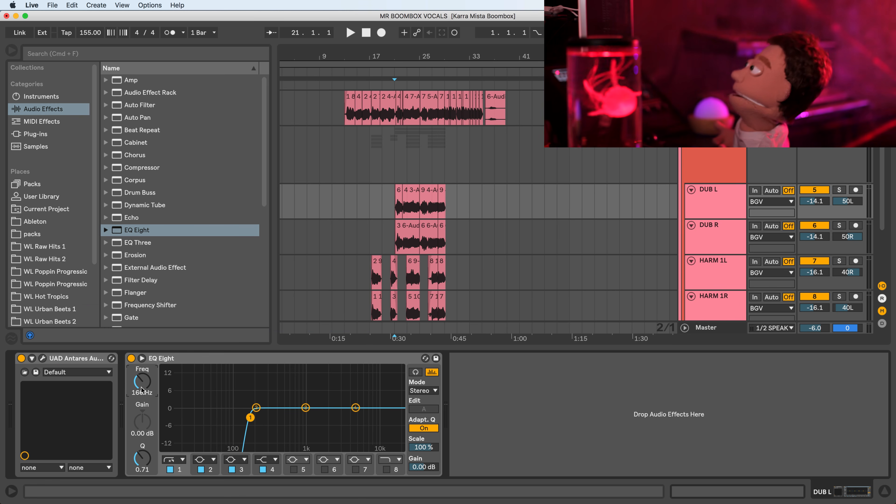
Step: Solo DUB L, set the EQ Eight low cut to 206 Hz during playback, and enable the band 8 high cut at 18.2 kHz
{"action": "left_click", "coordinate": [840, 191]}
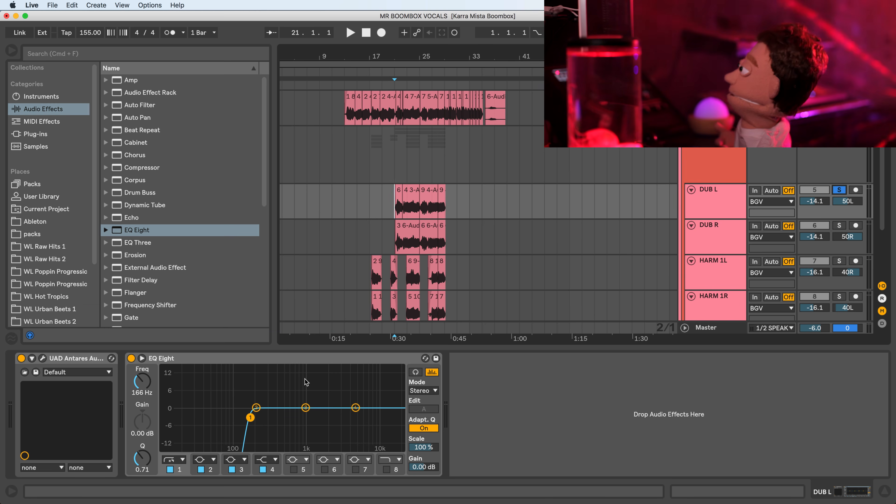
{"action": "left_click_drag", "start_coordinate": [255, 418], "coordinate": [250, 420]}
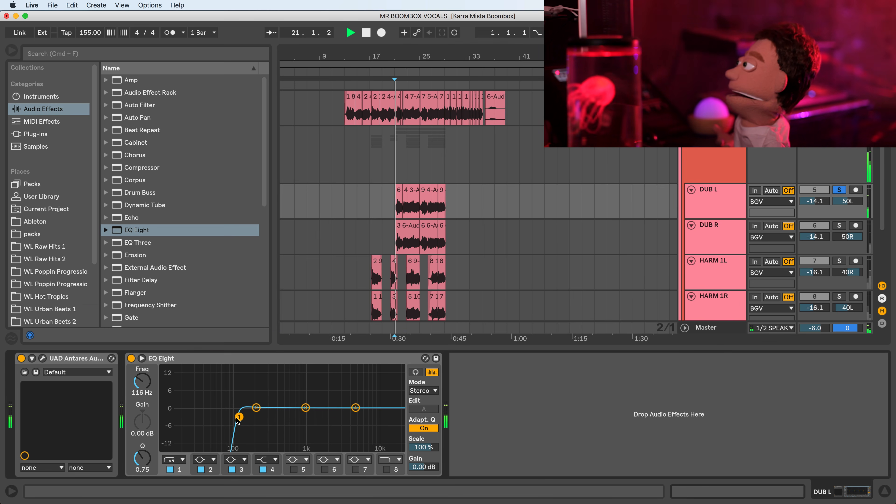
{"action": "left_click_drag", "start_coordinate": [238, 419], "coordinate": [257, 417]}
{"action": "key", "text": "space"}
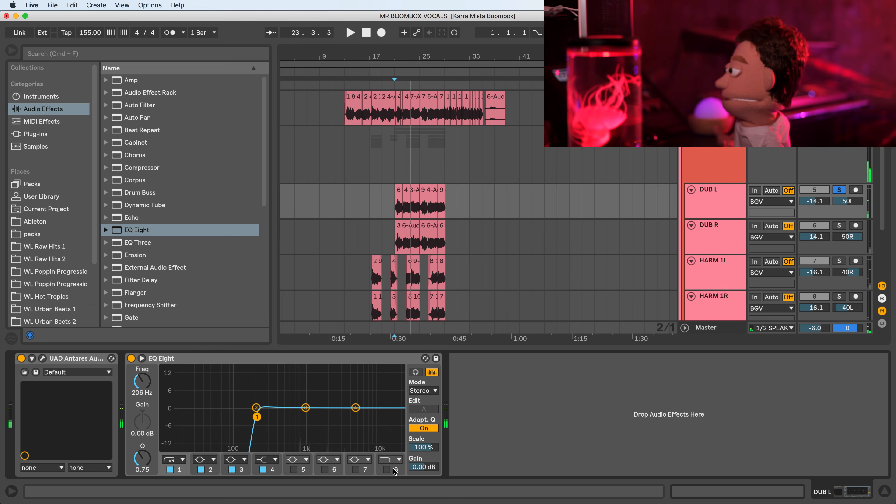
{"action": "left_click", "coordinate": [389, 466]}
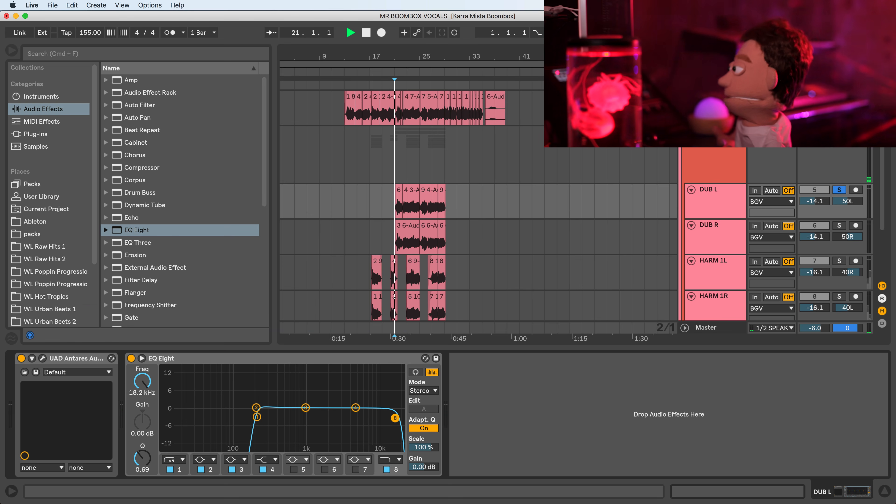
Step: Set the EQ Eight high cut on DUB L to 9.79 kHz and paste a copy of the EQ onto DUB R
{"action": "left_click_drag", "start_coordinate": [395, 419], "coordinate": [377, 415]}
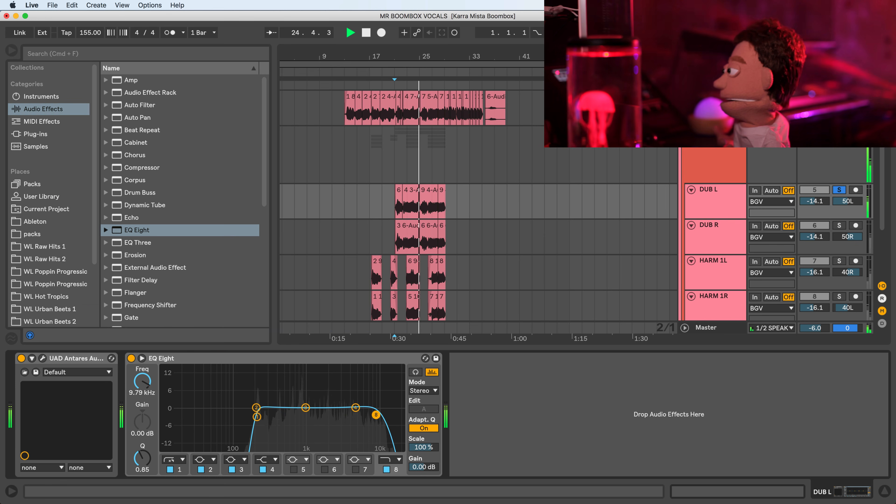
{"action": "key", "text": "space"}
{"action": "left_click", "coordinate": [288, 361]}
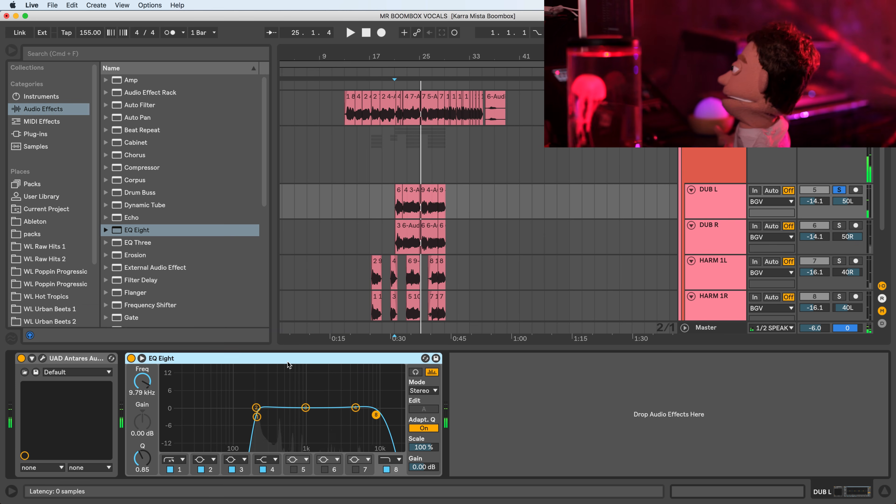
{"action": "left_click", "coordinate": [384, 236]}
{"action": "right_click", "coordinate": [404, 443]}
{"action": "left_click", "coordinate": [417, 445]}
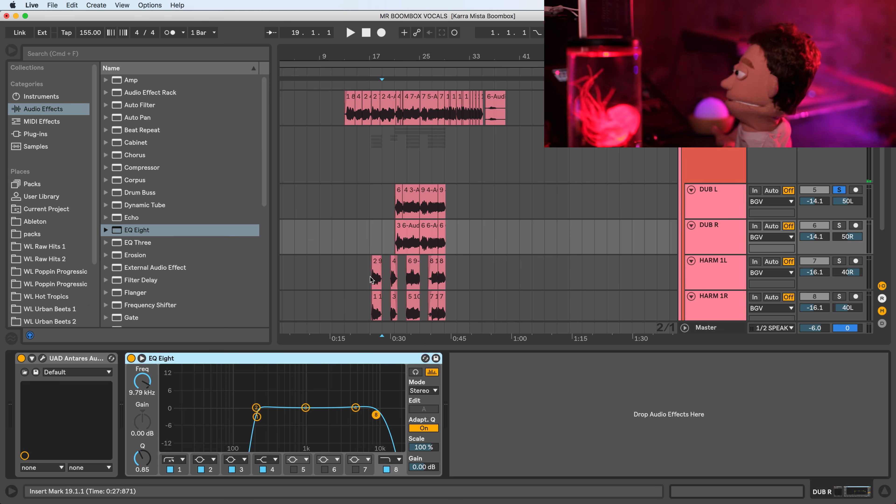
Step: Paste the copied DUB L EQ Eight onto the HARM 1L and HARM 1R tracks after their Antares plug-ins
{"action": "left_click", "coordinate": [364, 265]}
{"action": "right_click", "coordinate": [354, 368]}
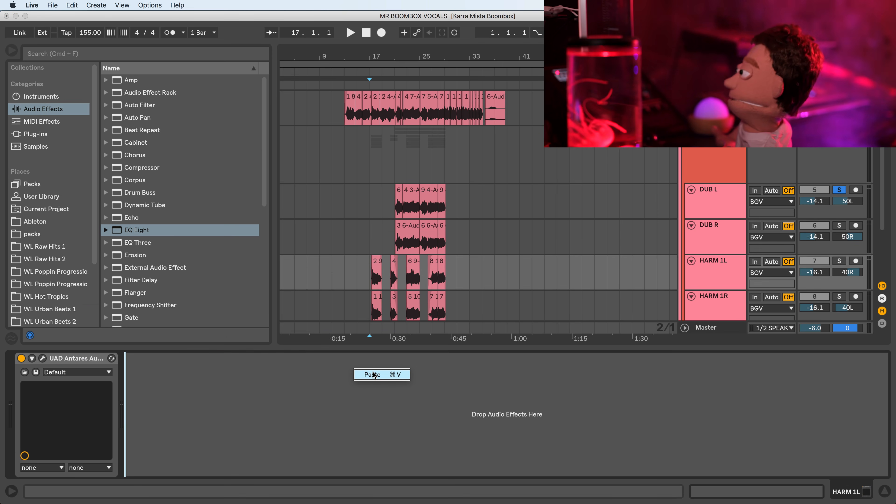
{"action": "left_click", "coordinate": [372, 375]}
{"action": "left_click", "coordinate": [356, 310]}
{"action": "right_click", "coordinate": [385, 435]}
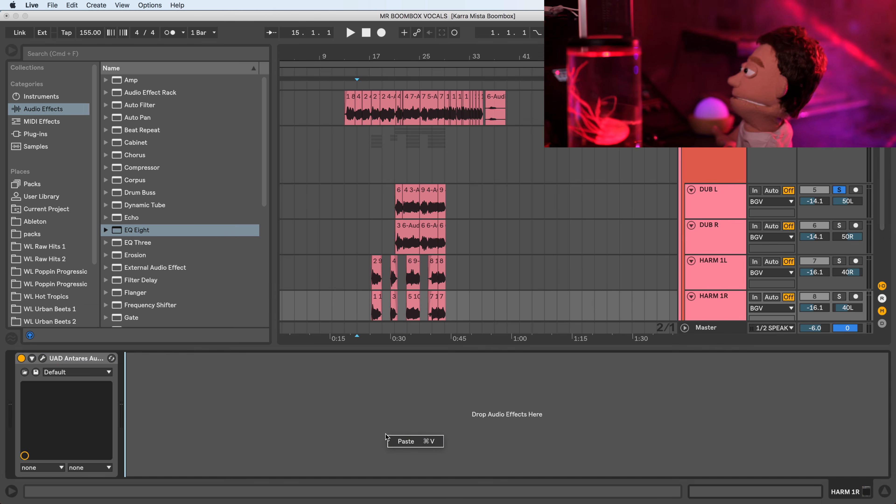
{"action": "left_click", "coordinate": [392, 441]}
Step: Play HARM 1L soloed from bar 17 and set its EQ Eight low cut to 284 Hz
{"action": "left_click", "coordinate": [371, 270]}
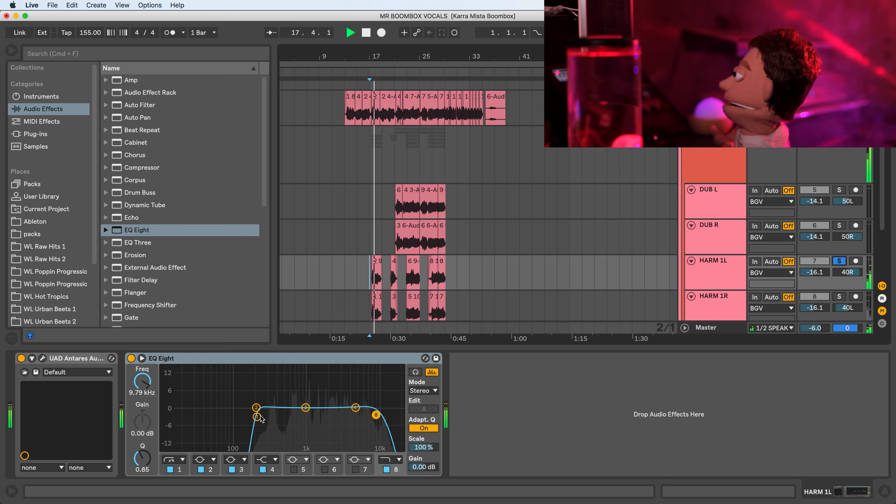
{"action": "left_click_drag", "start_coordinate": [257, 417], "coordinate": [267, 418]}
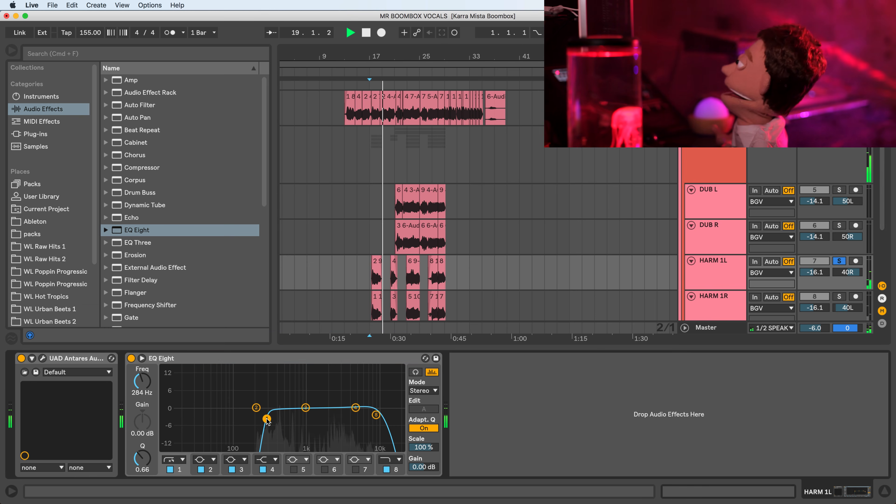
{"action": "left_click", "coordinate": [345, 303]}
{"action": "key", "text": "space"}
Step: Replace the EQ Eight on HARM 1R with a copy of the adjusted one from HARM 1L
{"action": "left_click", "coordinate": [282, 357]}
{"action": "key", "text": "super+x"}
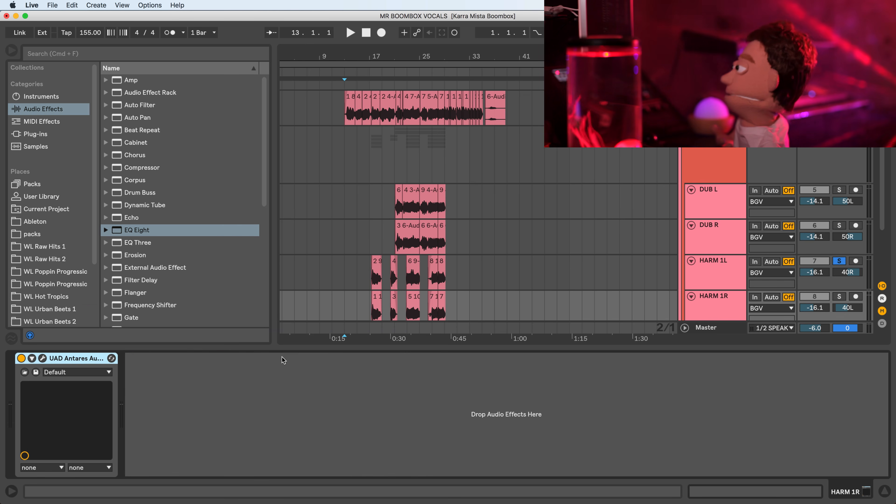
{"action": "right_click", "coordinate": [289, 381]}
{"action": "left_click", "coordinate": [309, 387]}
Step: Paste the same 284 Hz low-cut EQ Eight onto the HARM 2L track
{"action": "scroll", "coordinate": [351, 180], "scroll_direction": "down", "scroll_amount": 3}
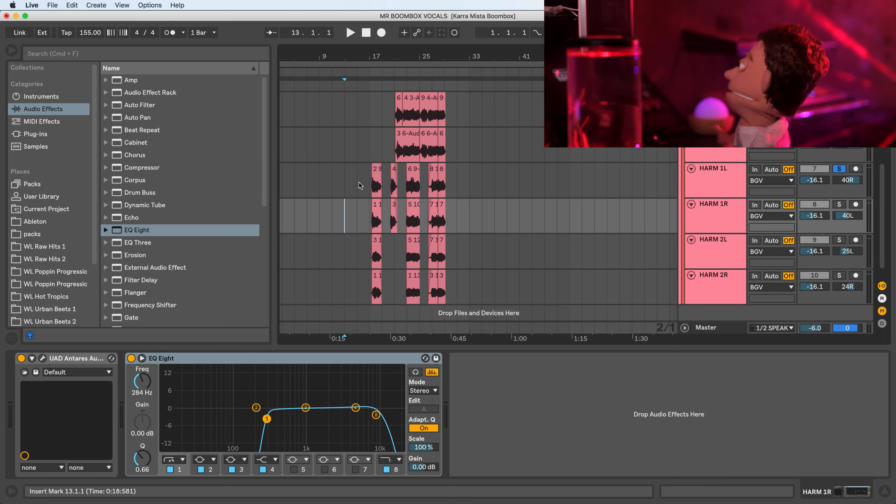
{"action": "left_click", "coordinate": [357, 252]}
{"action": "right_click", "coordinate": [315, 456]}
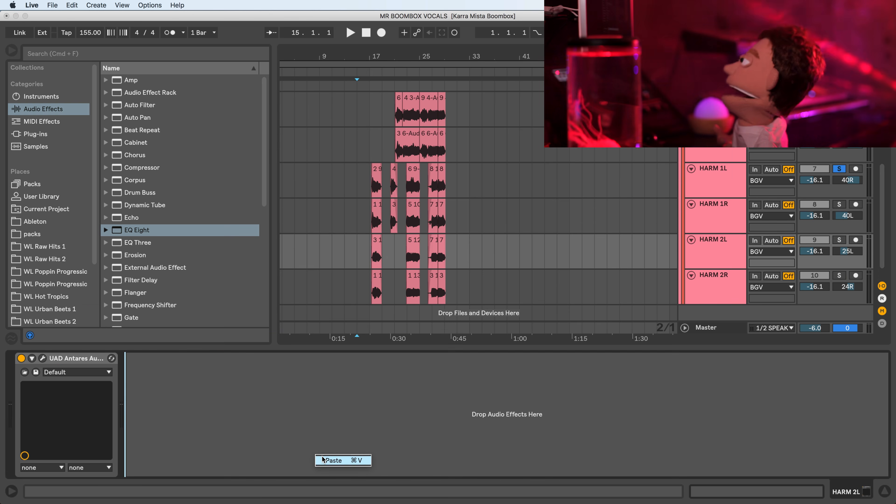
{"action": "left_click", "coordinate": [325, 459]}
Step: Solo HARM 2L, play it from bar 17, and set its EQ Eight low cut to 469 Hz
{"action": "left_click", "coordinate": [370, 244]}
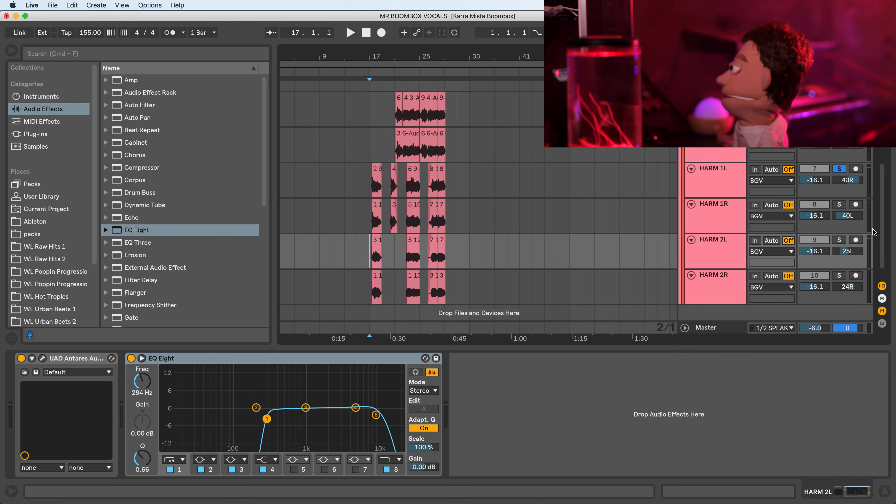
{"action": "left_click", "coordinate": [839, 240]}
{"action": "key", "text": "space"}
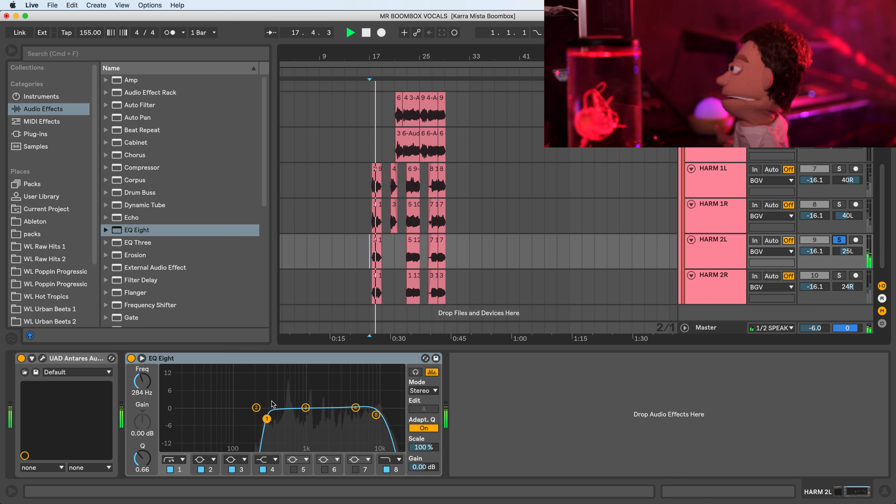
{"action": "left_click_drag", "start_coordinate": [142, 382], "coordinate": [142, 376]}
{"action": "key", "text": "space"}
{"action": "key", "text": "space"}
{"action": "key", "text": "space"}
Step: Copy the EQ Eight from HARM 2L onto HARM 2R after its Antares plug-in
{"action": "left_click", "coordinate": [230, 357]}
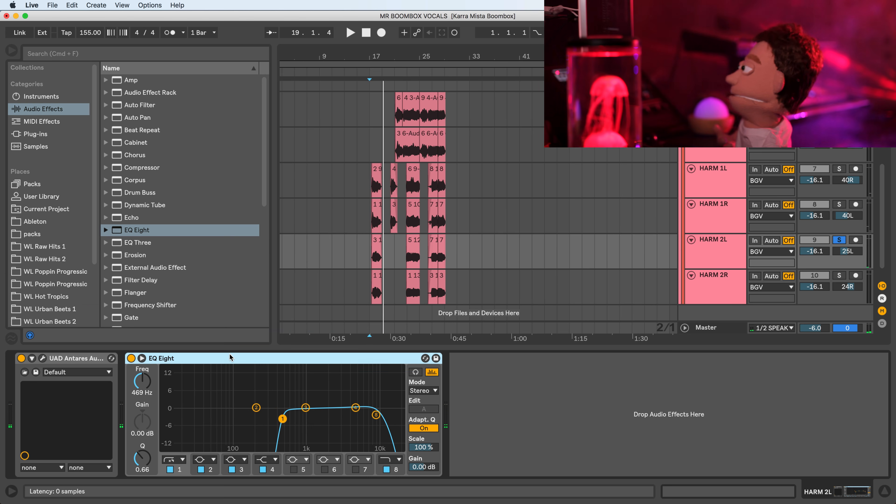
{"action": "left_click", "coordinate": [338, 290]}
{"action": "right_click", "coordinate": [275, 399]}
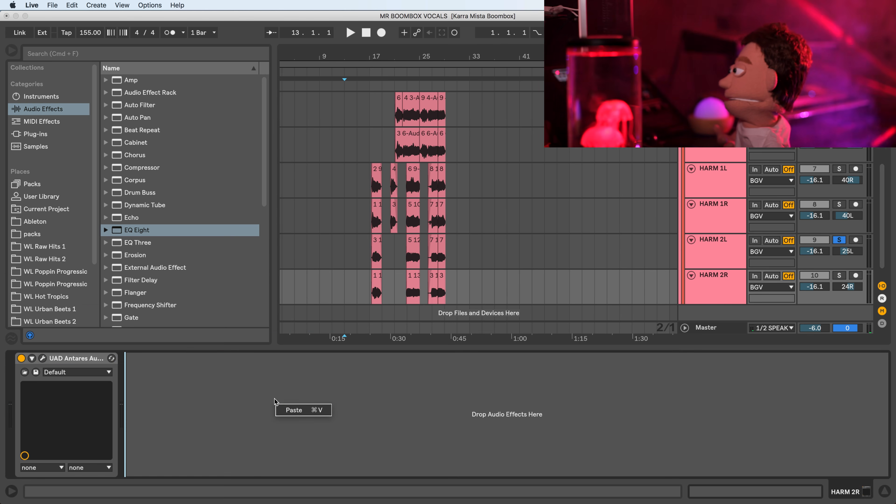
{"action": "left_click", "coordinate": [287, 410]}
Step: Lower the band 8 high cut of the EQ Eight on HARM 2R to 5.50 kHz with a Q of 0.82
{"action": "left_click", "coordinate": [376, 416]}
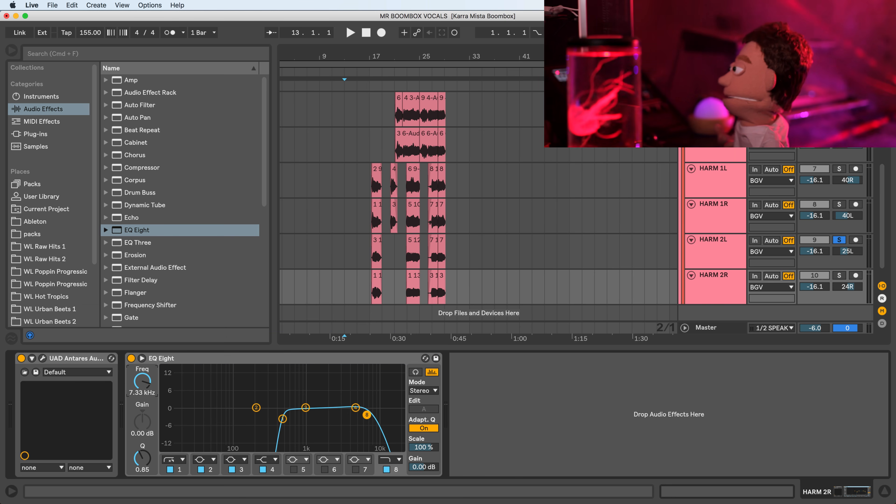
{"action": "left_click", "coordinate": [164, 359]}
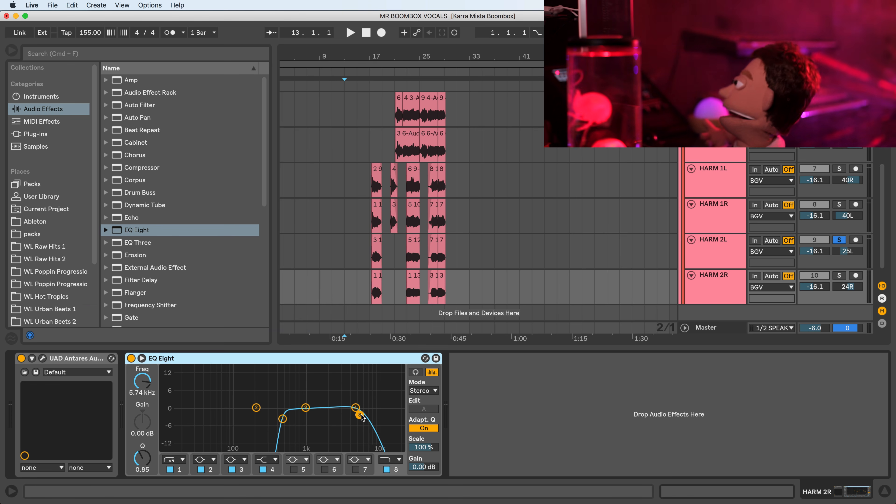
{"action": "left_click_drag", "start_coordinate": [361, 418], "coordinate": [358, 416]}
Step: Replace the EQ Eight on HARM 2L with a copy of the one from HARM 2R
{"action": "left_click", "coordinate": [253, 360]}
{"action": "key", "text": "super+c"}
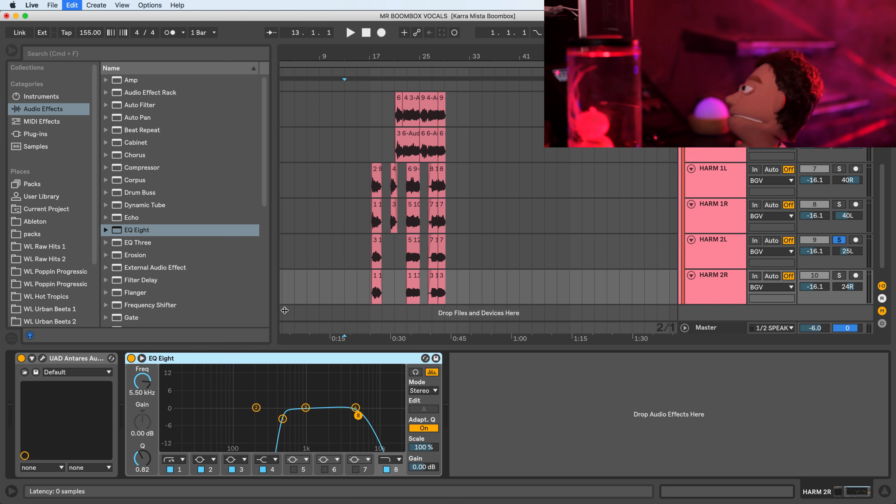
{"action": "left_click", "coordinate": [356, 251]}
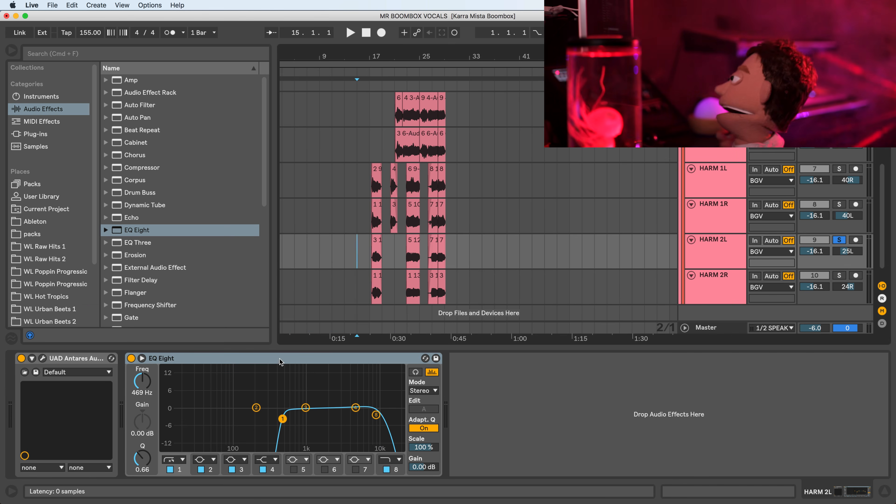
{"action": "key", "text": "Delete"}
{"action": "right_click", "coordinate": [278, 409]}
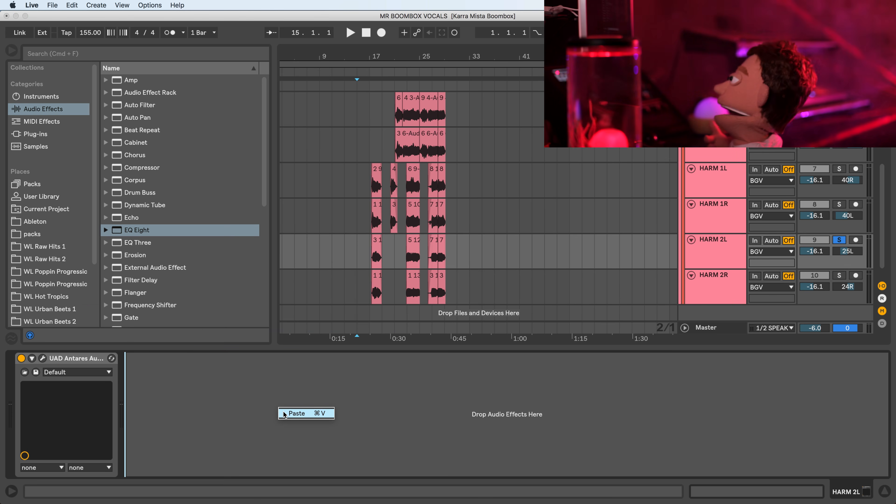
{"action": "left_click", "coordinate": [286, 413]}
Step: Audition HARM 2L and HARM 2R soloed together from bar 17, then clear the solos
{"action": "left_click", "coordinate": [368, 262]}
{"action": "key", "text": "space"}
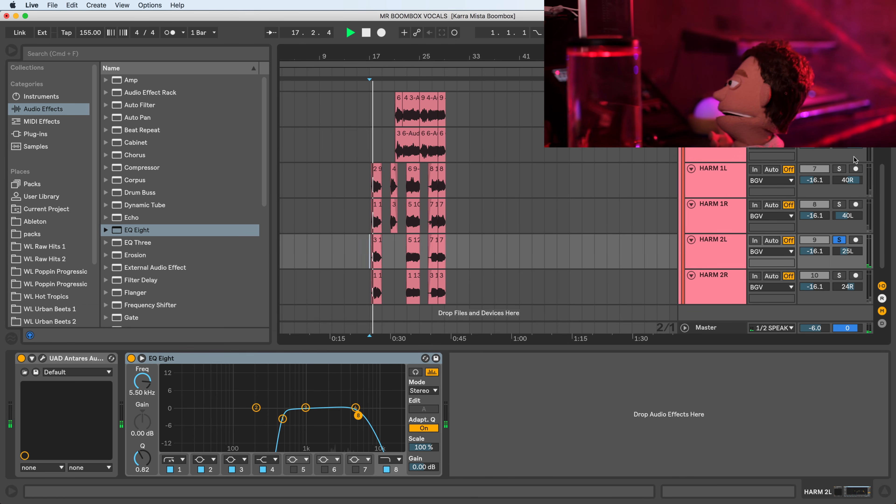
{"action": "left_click", "coordinate": [840, 277], "text": "super"}
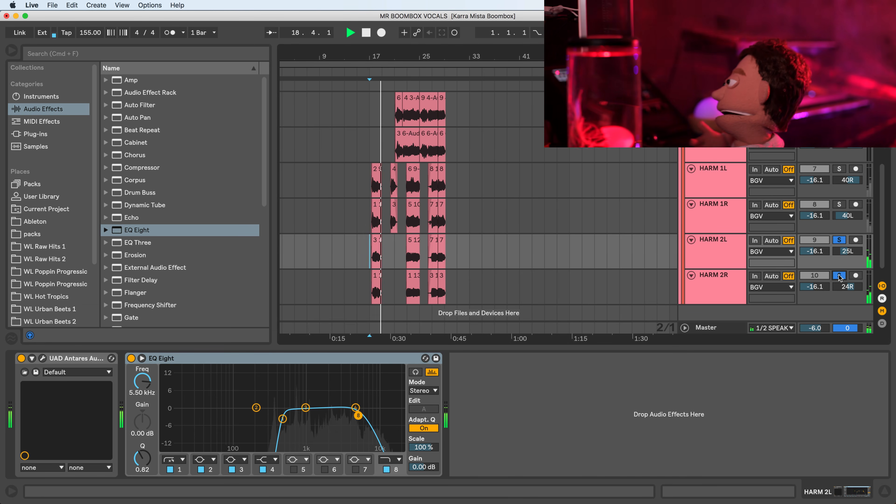
{"action": "left_click", "coordinate": [840, 276]}
{"action": "scroll", "coordinate": [474, 230], "scroll_direction": "up", "scroll_amount": 5}
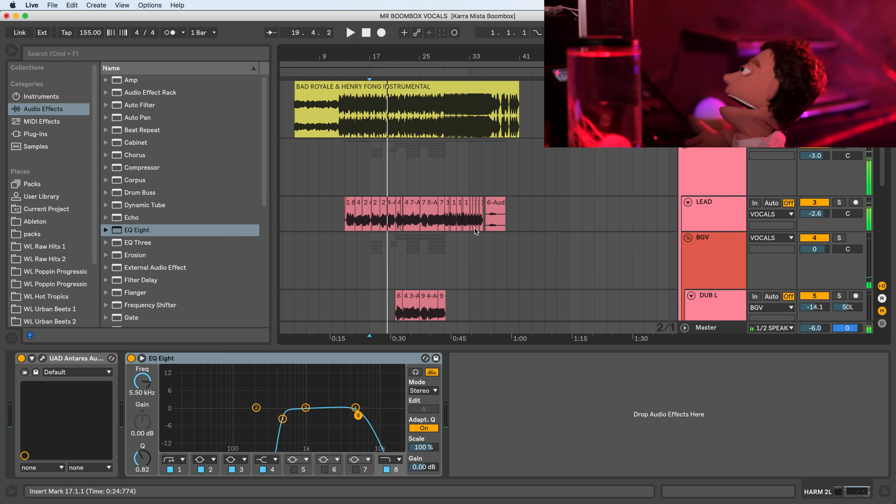
Step: Play from bar 13 and, in the LEAD rack's 1/8 chain, set the volume to -15.6 dB and the Flanger dry/wet to 79.4%
{"action": "left_click", "coordinate": [340, 205]}
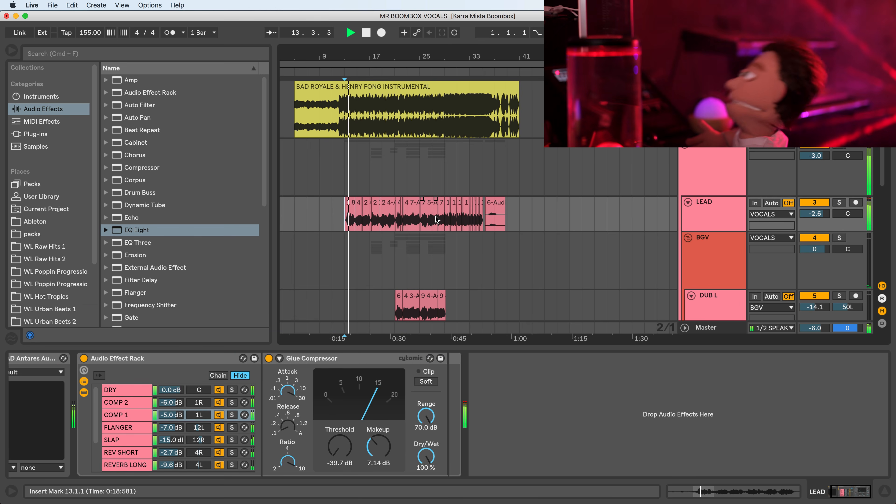
{"action": "scroll", "coordinate": [437, 218], "scroll_direction": "down", "scroll_amount": 1}
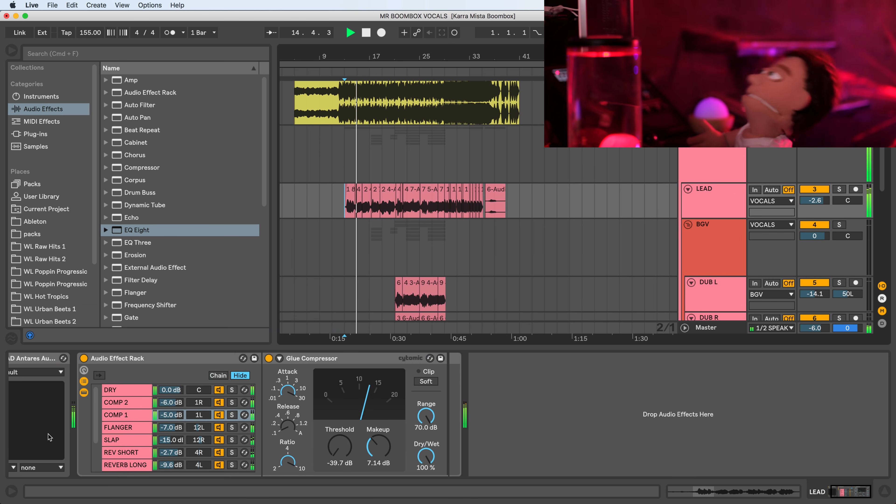
{"action": "scroll", "coordinate": [176, 435], "scroll_direction": "down", "scroll_amount": 3}
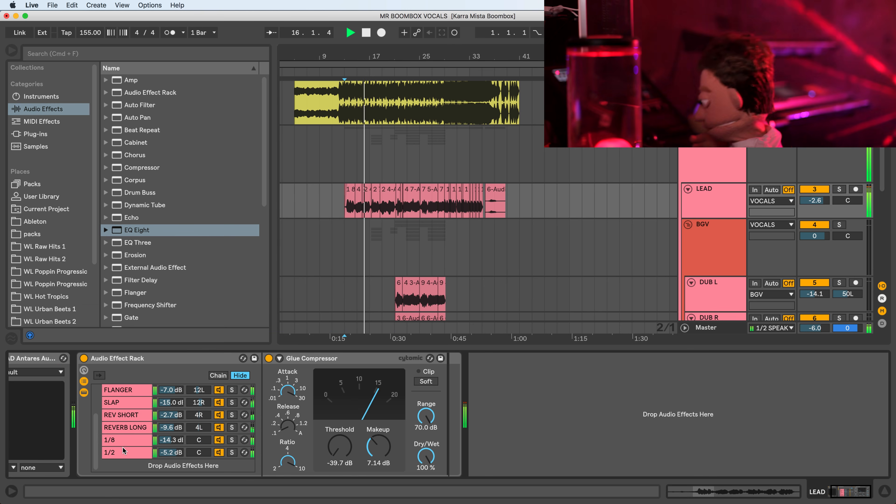
{"action": "left_click_drag", "start_coordinate": [176, 440], "coordinate": [176, 442]}
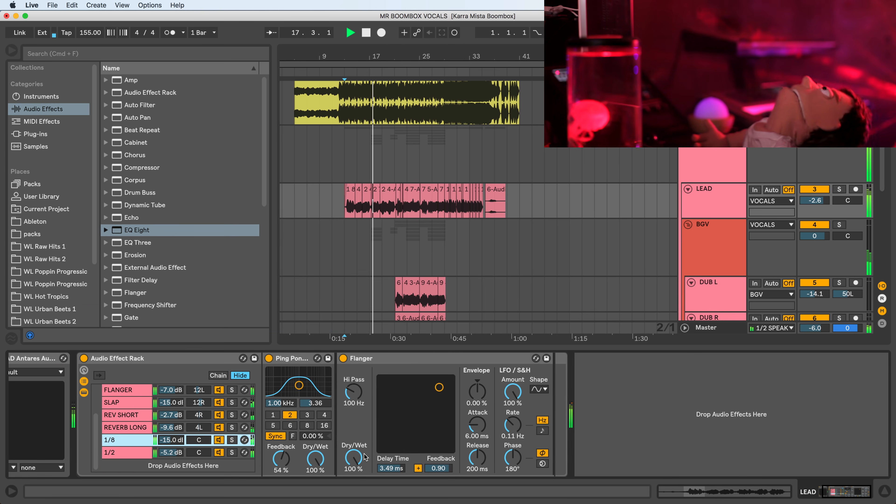
{"action": "left_click_drag", "start_coordinate": [359, 455], "coordinate": [359, 464]}
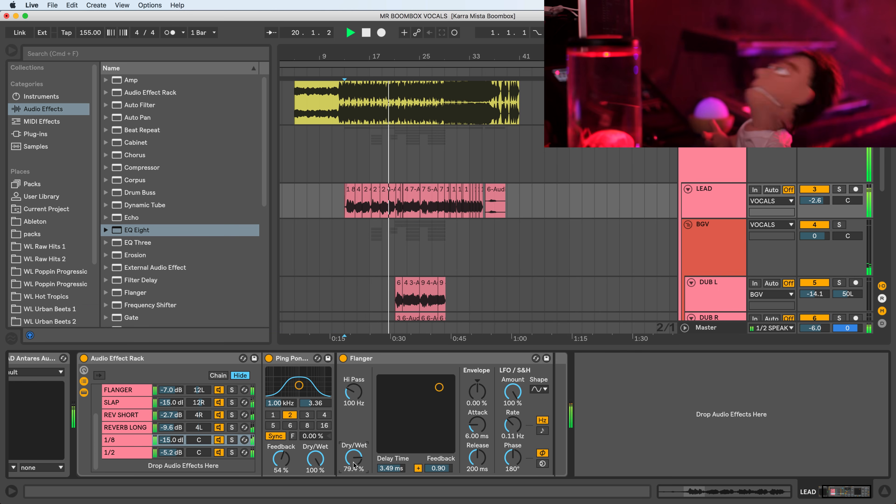
{"action": "left_click_drag", "start_coordinate": [171, 440], "coordinate": [171, 441]}
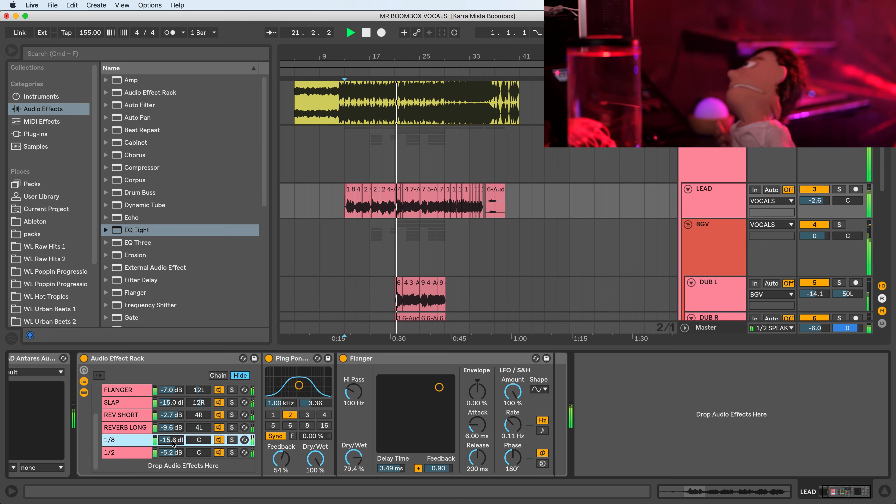
Step: Listen to the full mix while checking the DUB and HARM tracks against the LEAD, and restart playback from bar 13
{"action": "scroll", "coordinate": [381, 168], "scroll_direction": "down", "scroll_amount": 5}
{"action": "scroll", "coordinate": [390, 175], "scroll_direction": "down", "scroll_amount": 1}
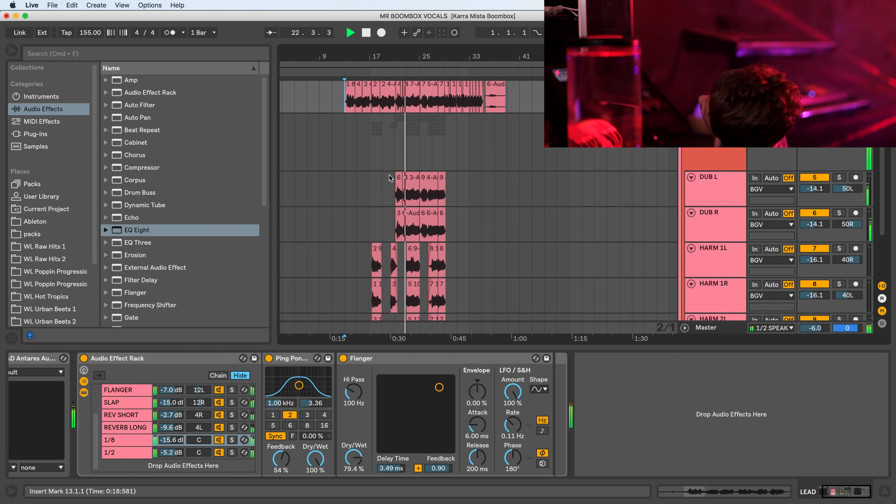
{"action": "scroll", "coordinate": [401, 166], "scroll_direction": "down", "scroll_amount": 2}
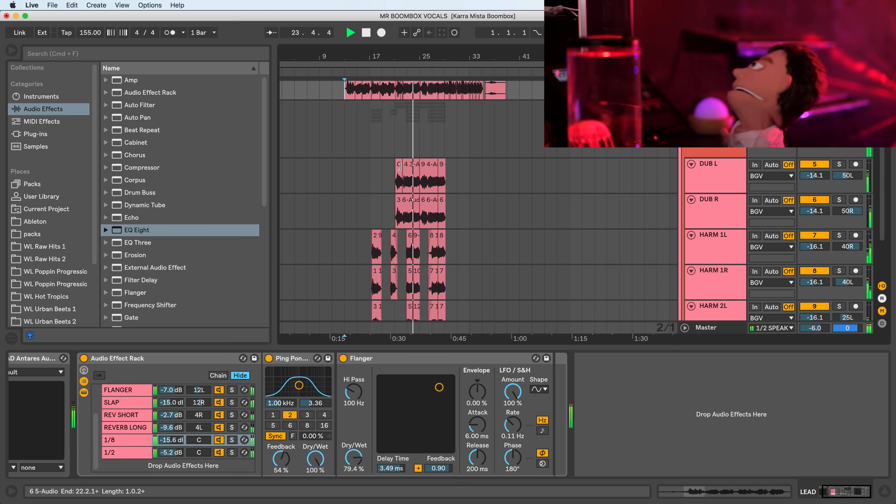
{"action": "scroll", "coordinate": [400, 167], "scroll_direction": "down", "scroll_amount": 2}
{"action": "scroll", "coordinate": [400, 167], "scroll_direction": "up", "scroll_amount": 3}
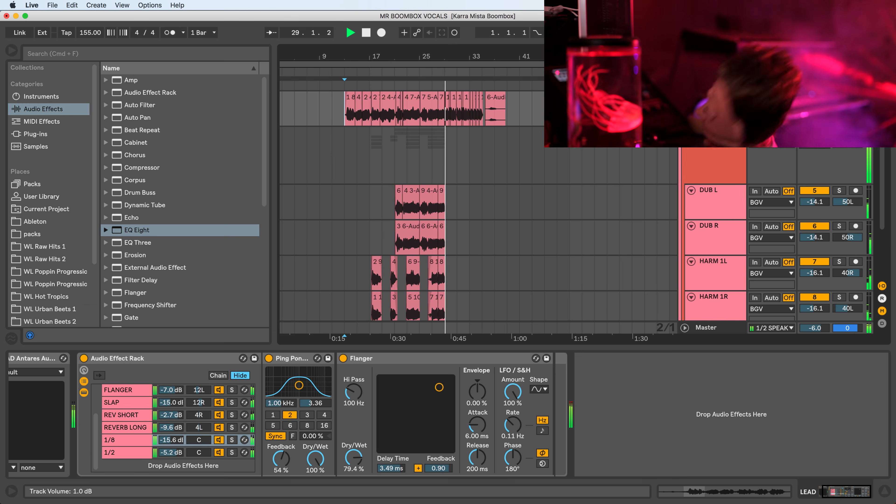
{"action": "scroll", "coordinate": [394, 223], "scroll_direction": "up", "scroll_amount": 8}
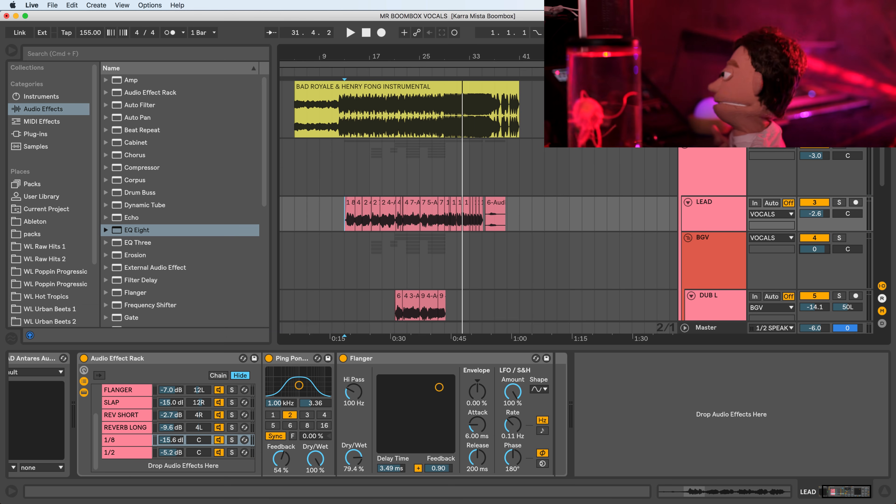
{"action": "key", "text": "space"}
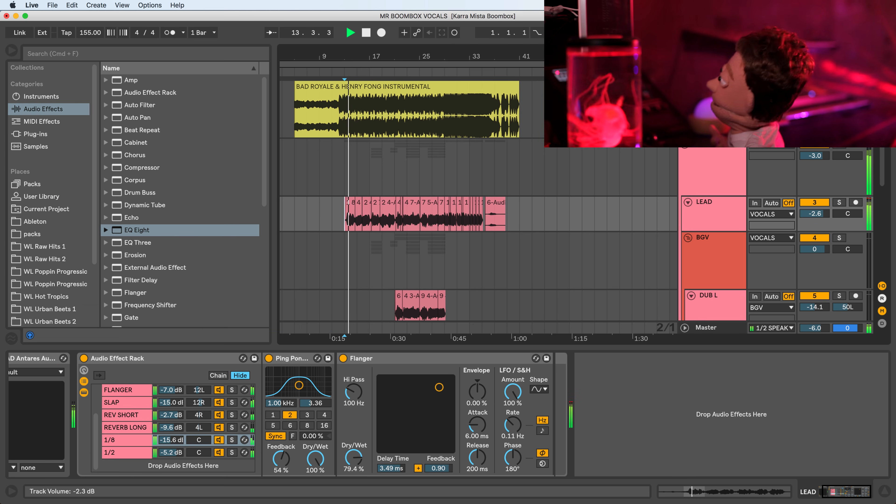